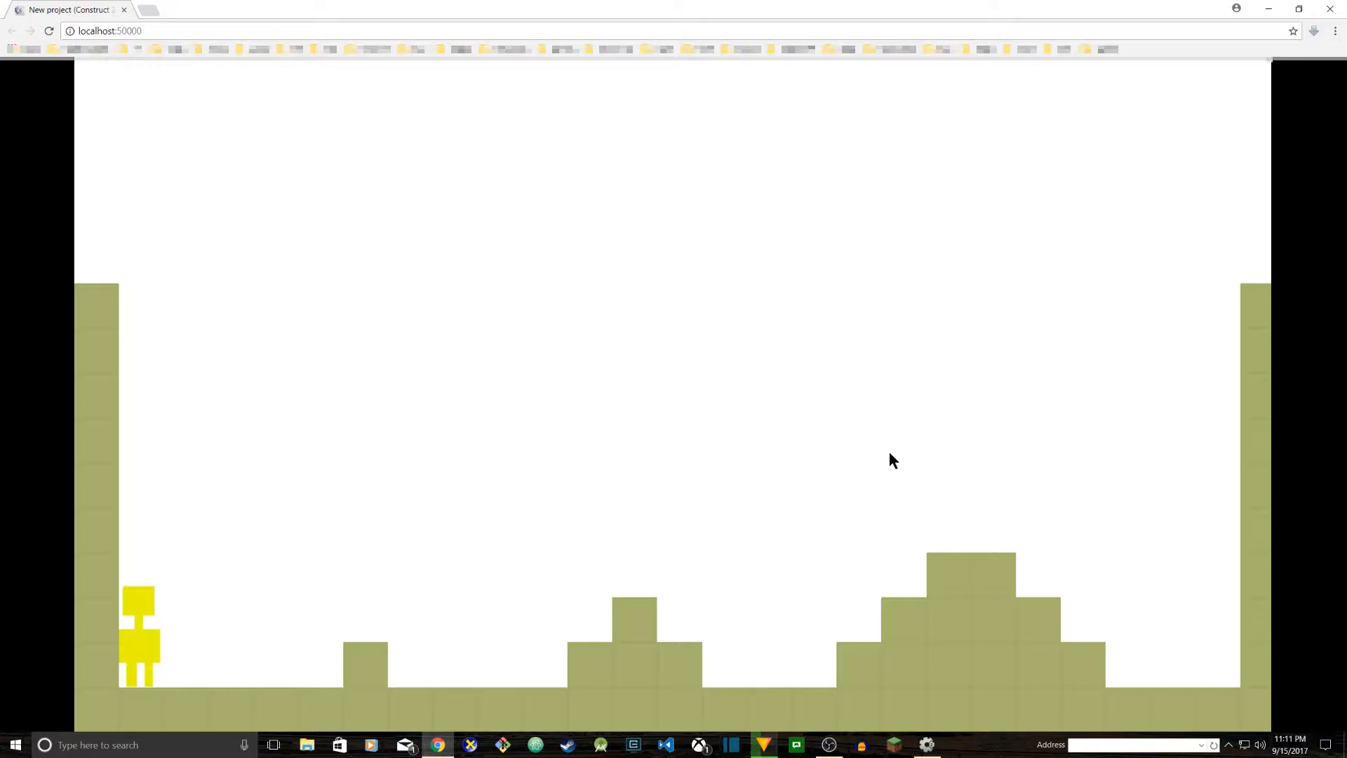
Step: Play-test the platformer preview by running the yellow character back and forth and jumping around the first blocks
key("Right")
key("Left")
key("Up")
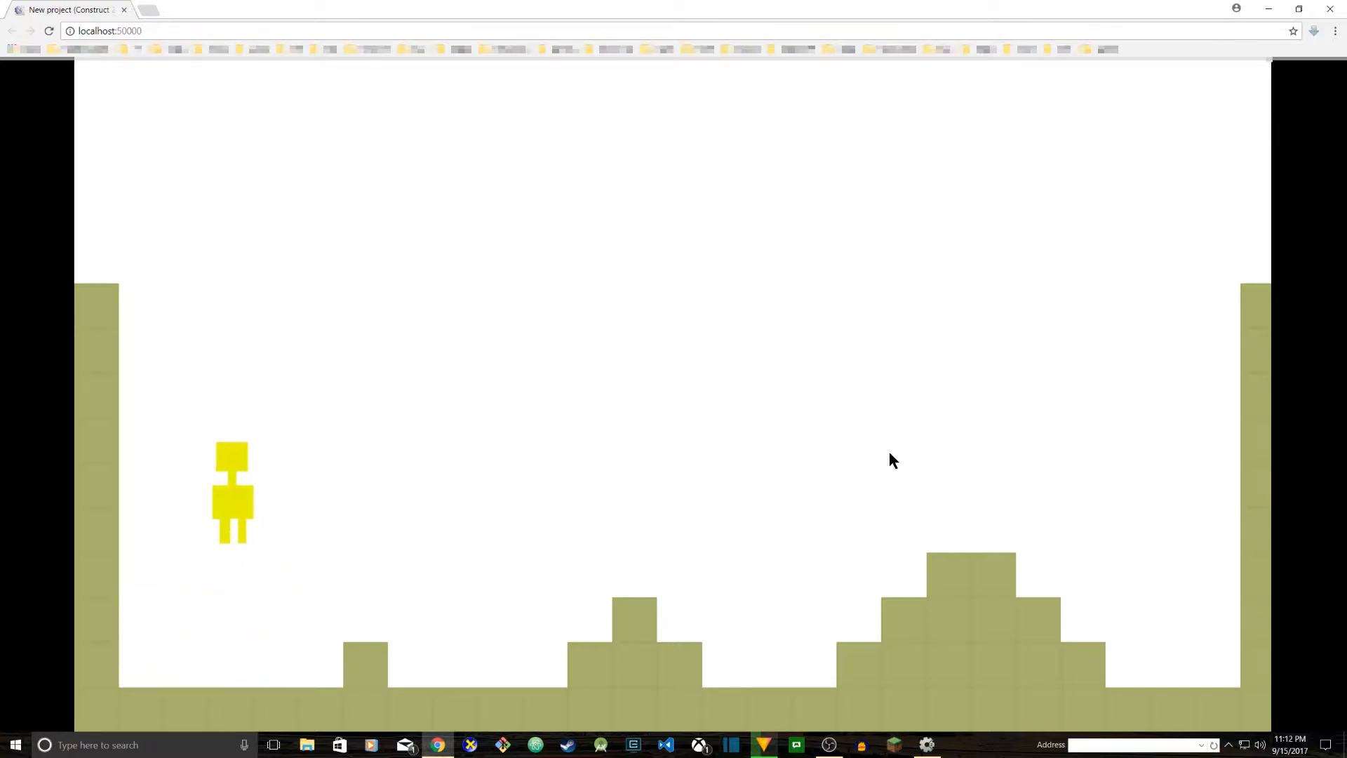
key("Right")
key("Up")
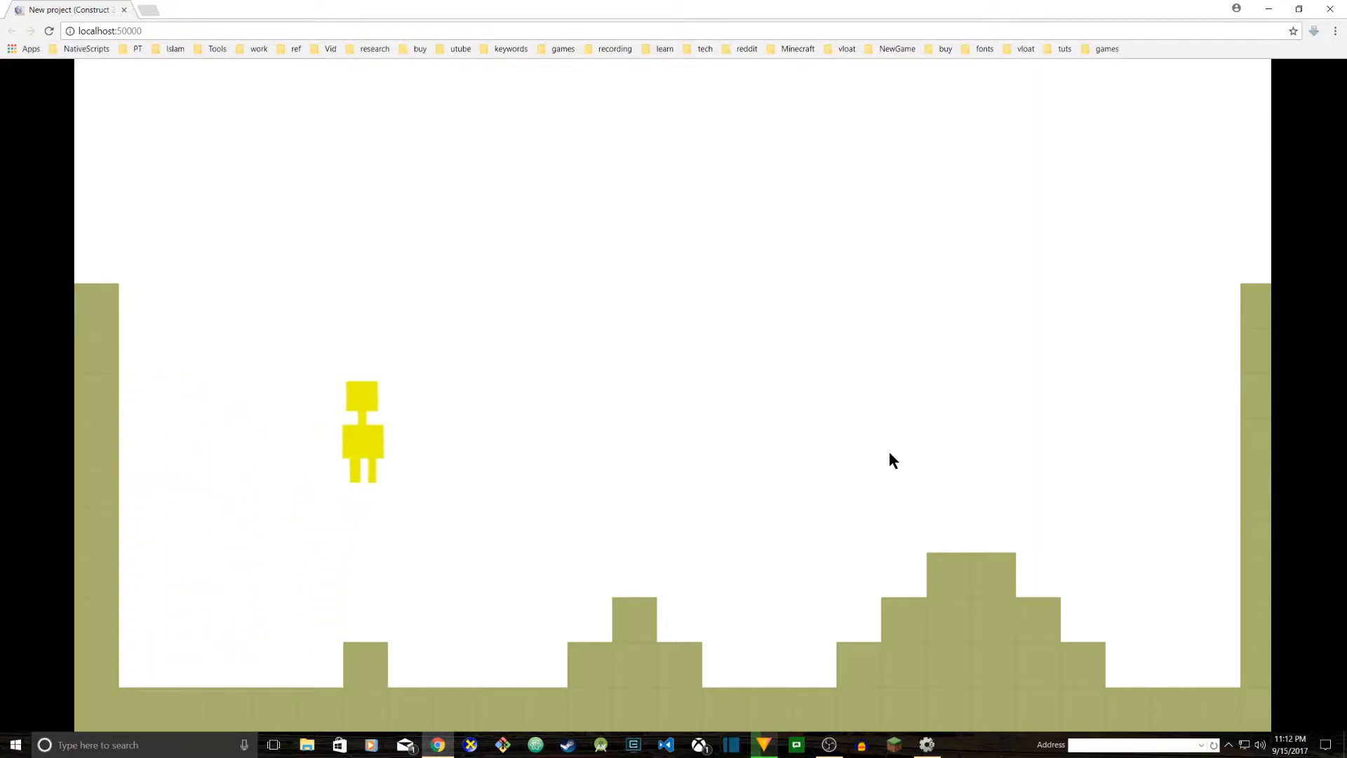
key("Left")
key("Right")
key("Up")
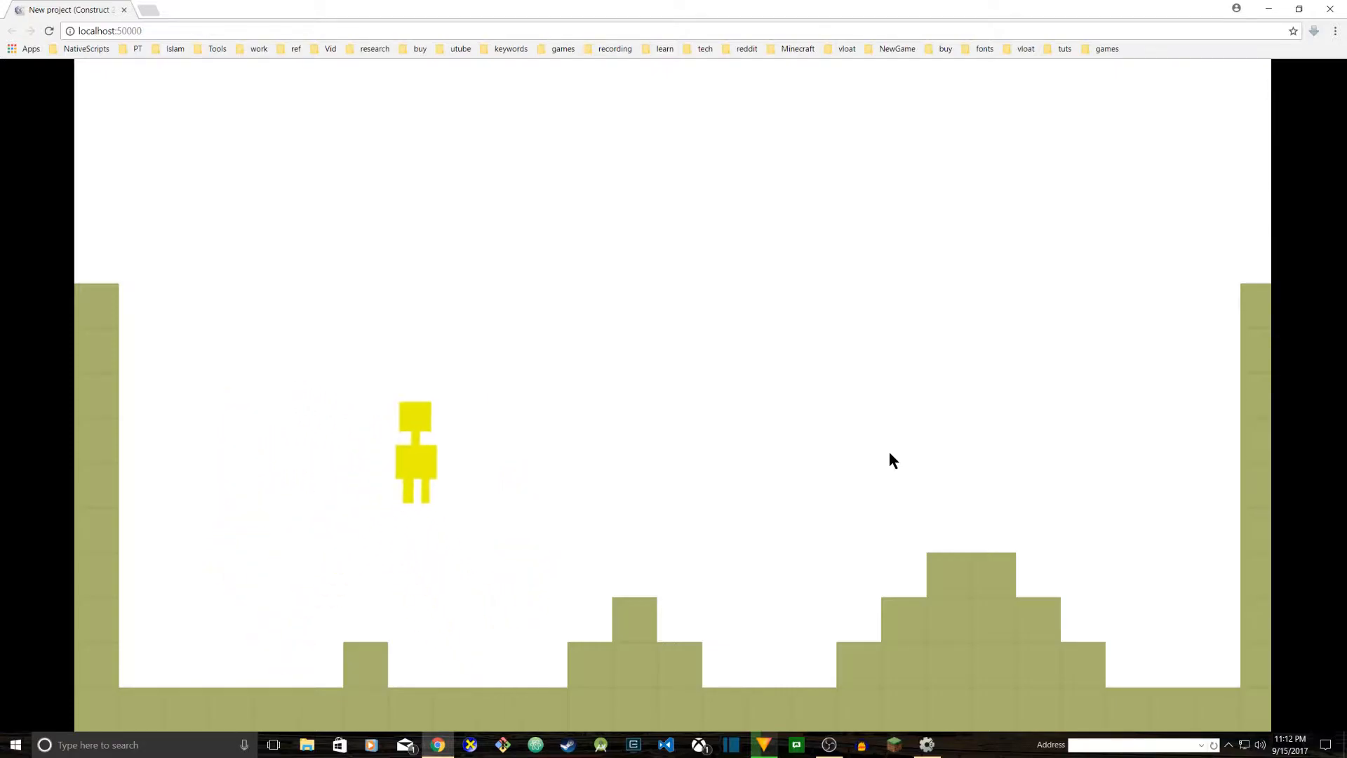
key("Right")
key("Left")
key("Up")
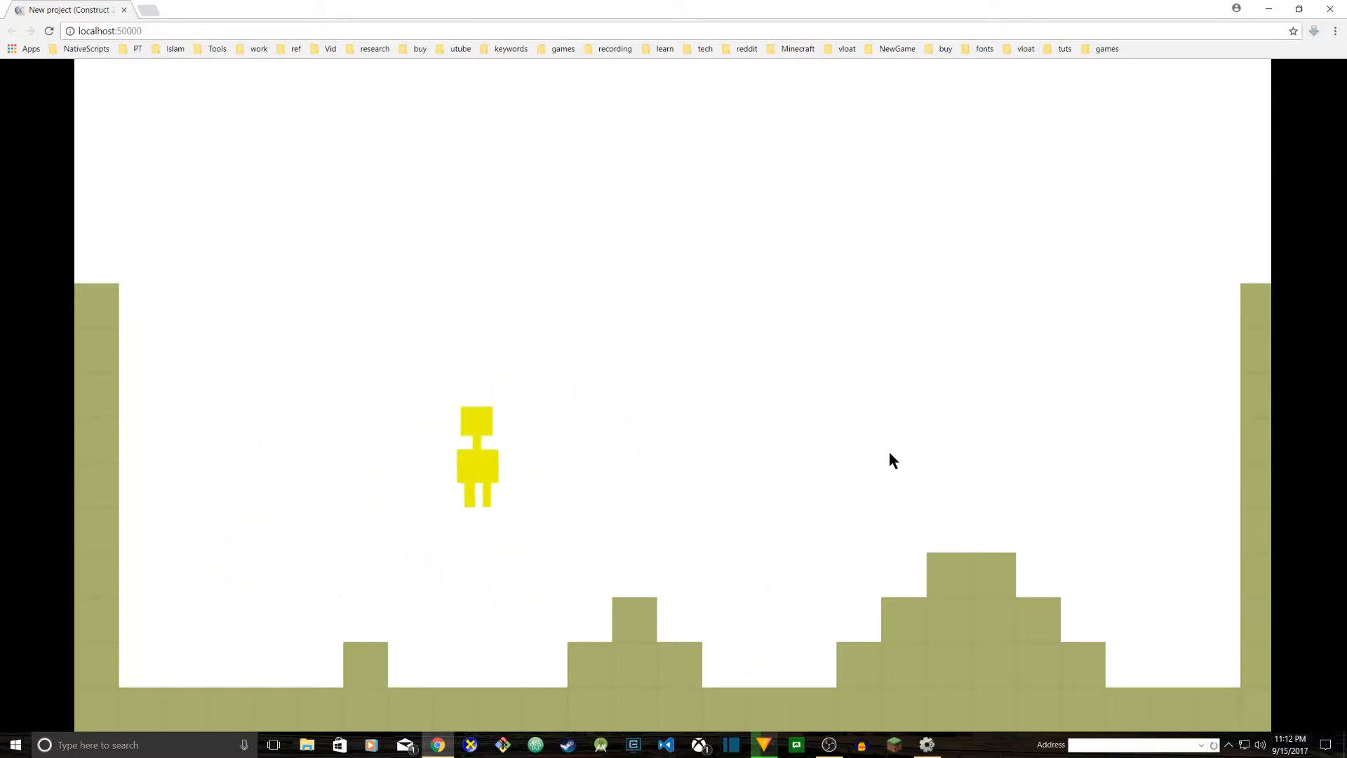
key("Right")
key("Left")
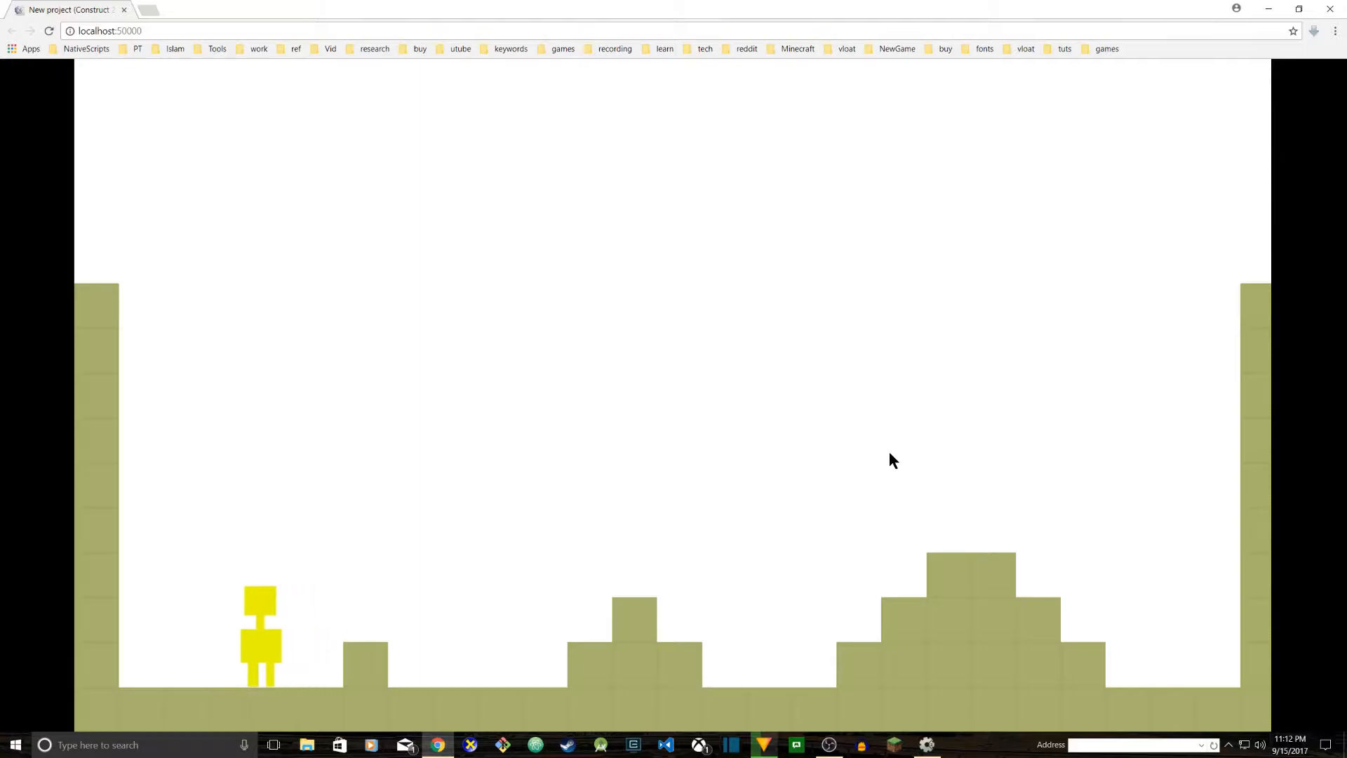
key("Up")
key("Right")
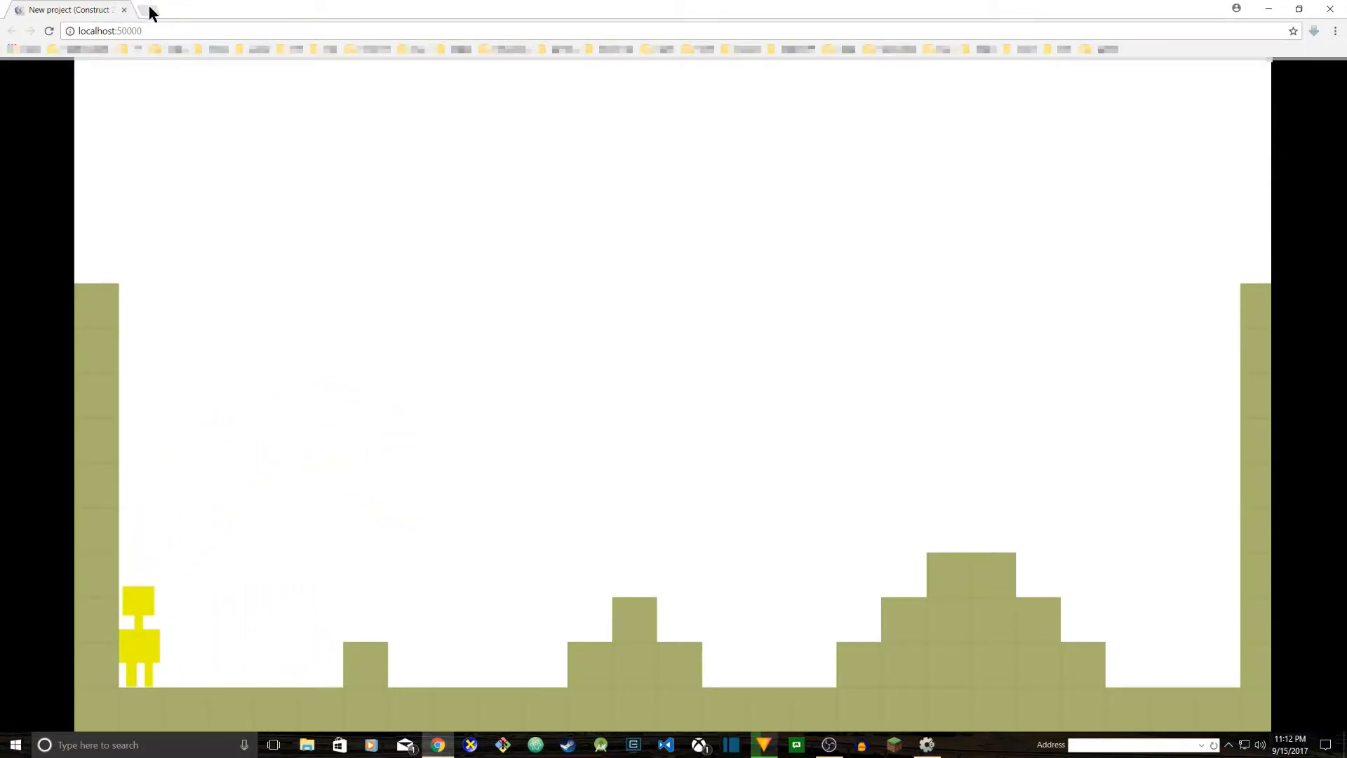
left_click(149, 9)
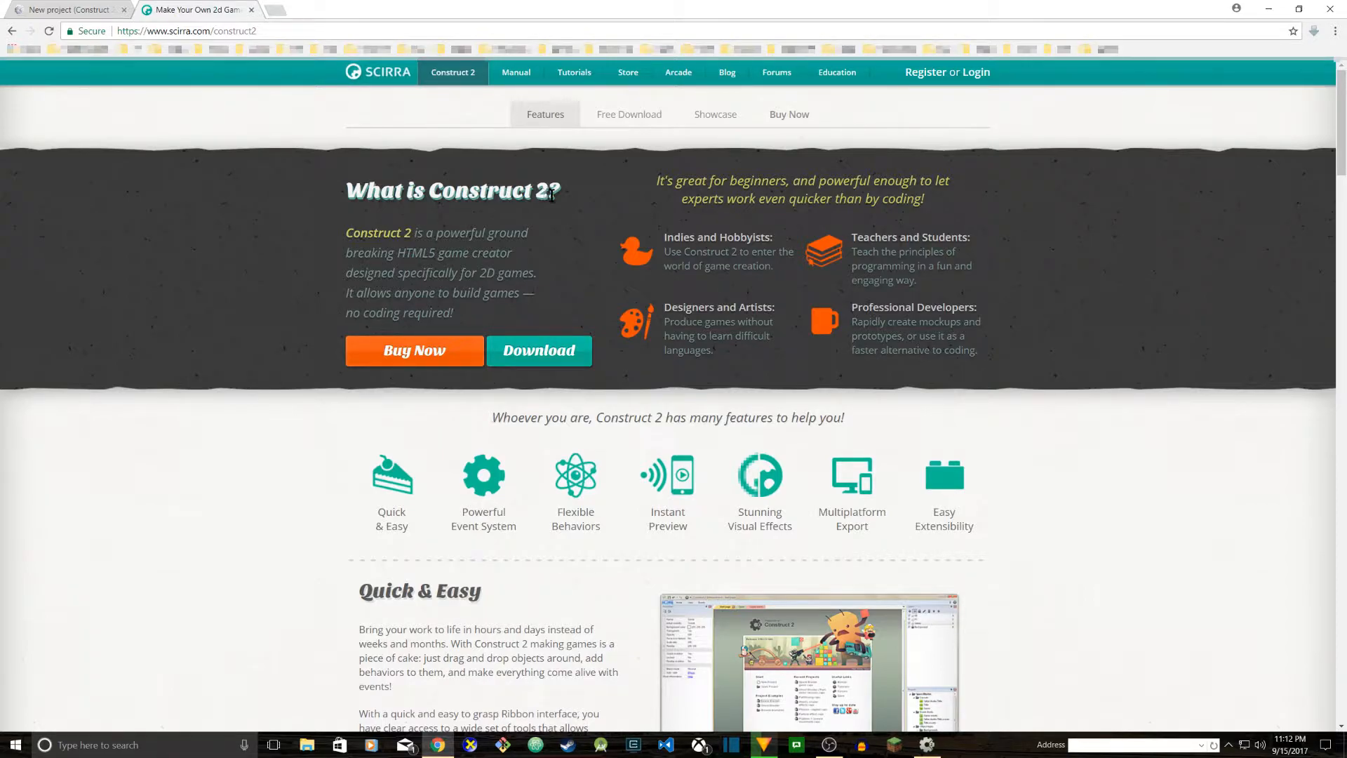
left_click(126, 31)
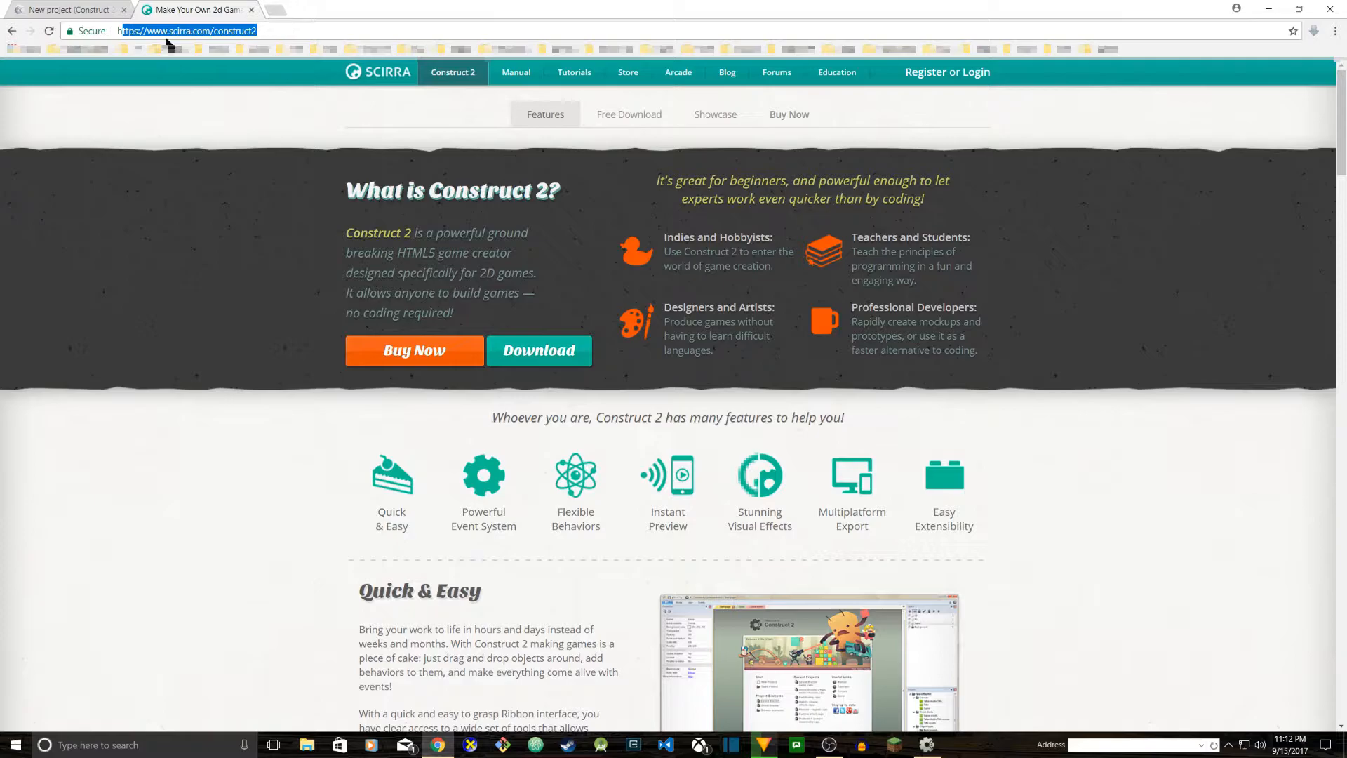
left_click(183, 28)
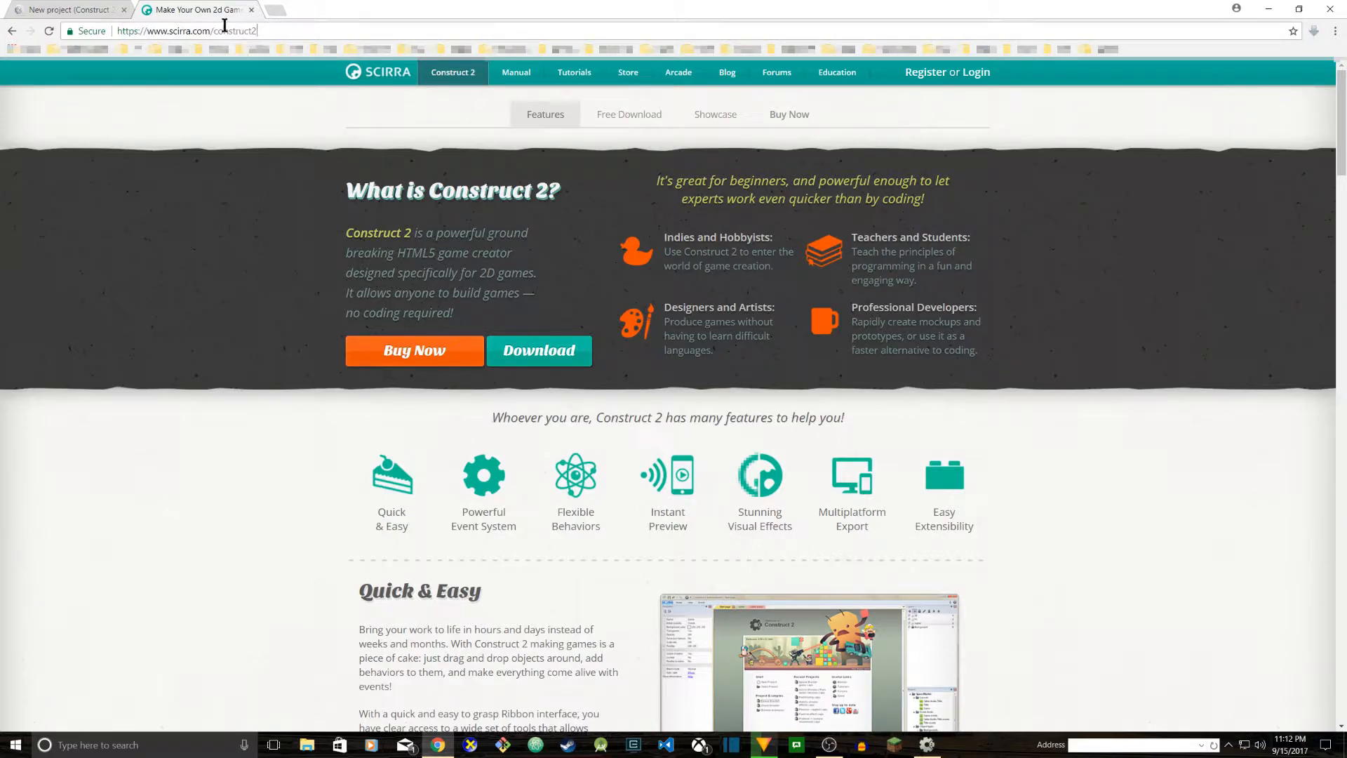
left_click_drag(257, 29, 87, 24)
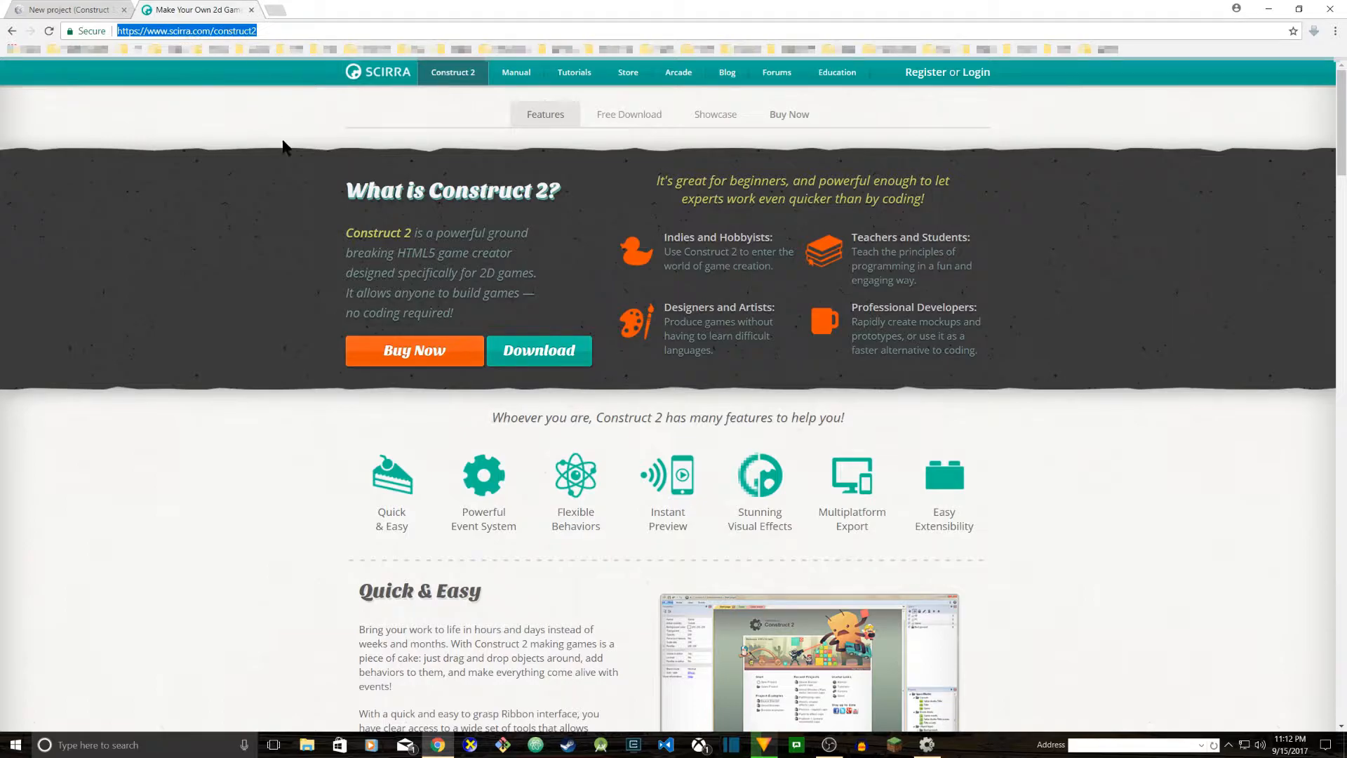
left_click(438, 238)
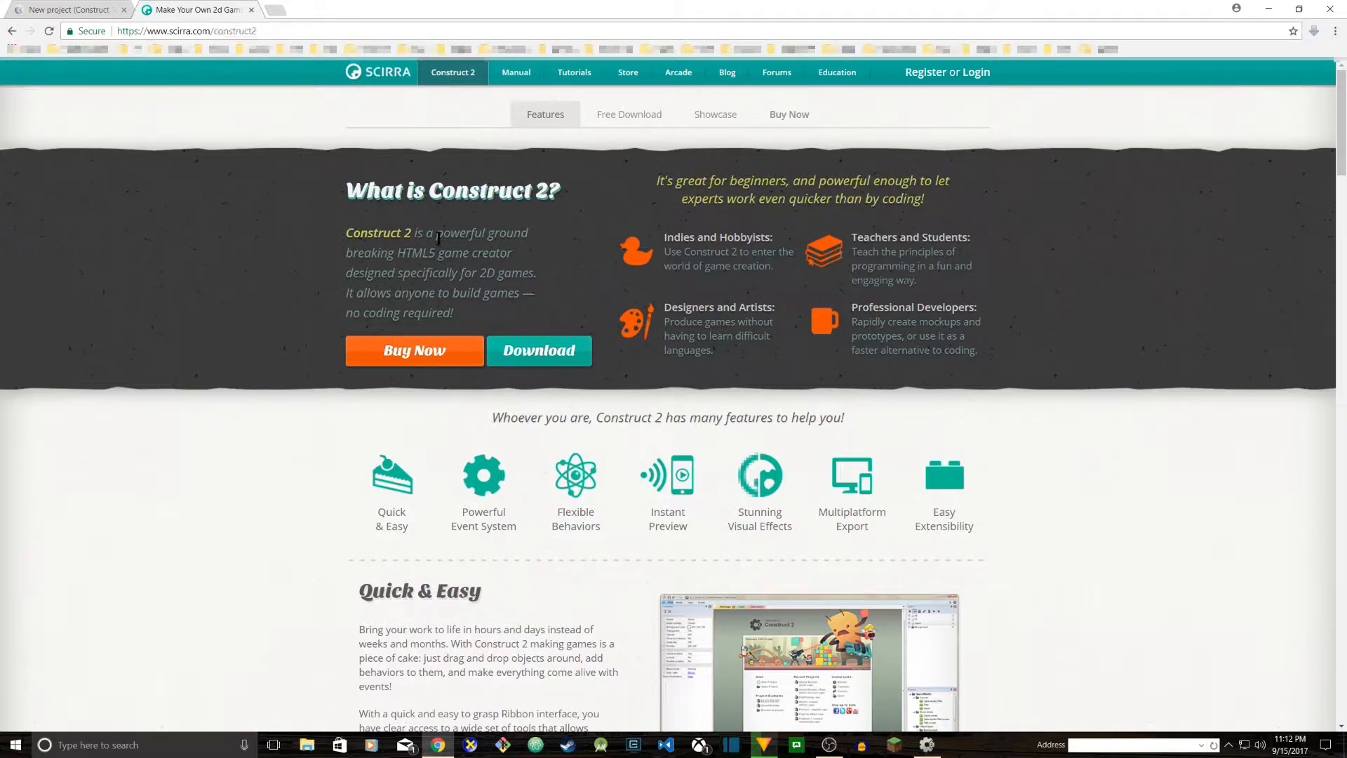
Step: Highlight the introductory paragraph under the "What is Construct 2?" heading, and clear the selection
left_click_drag(308, 228, 610, 332)
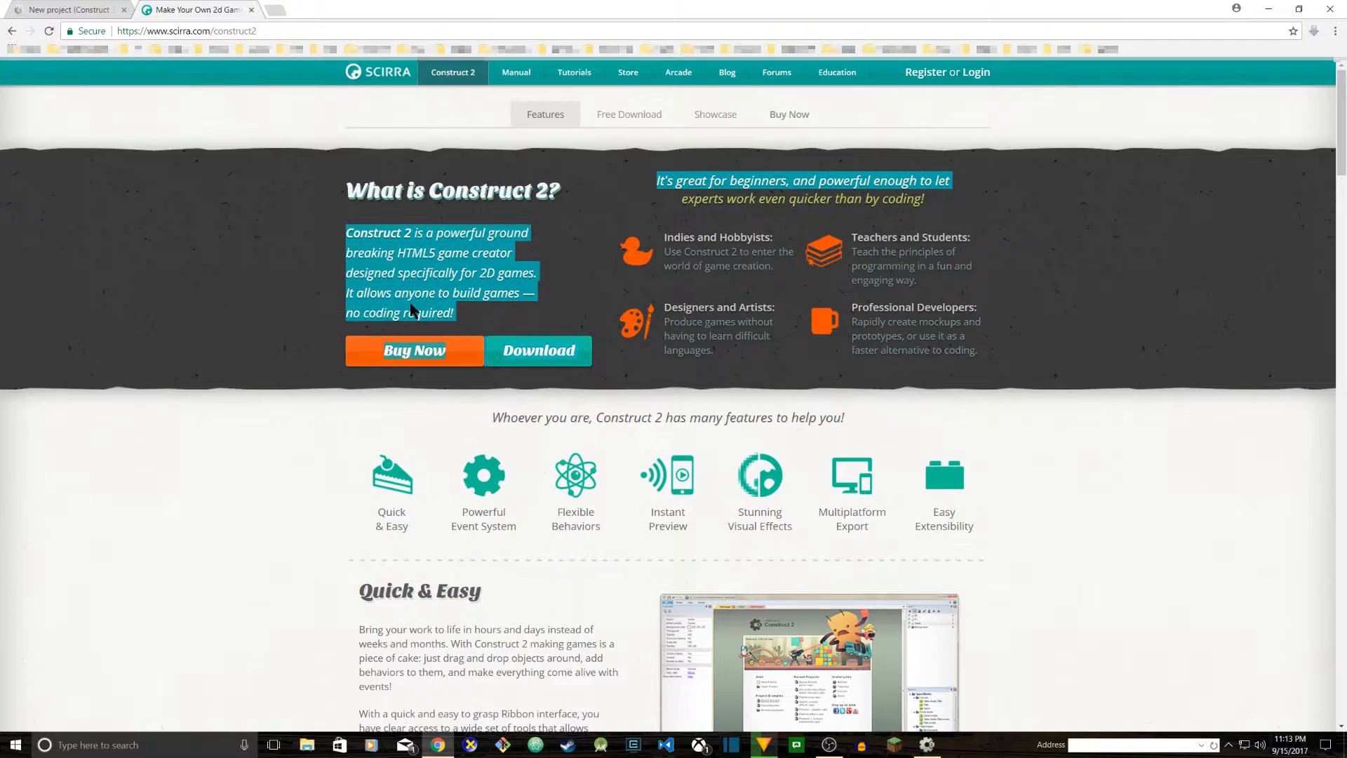
left_click_drag(455, 313, 344, 242)
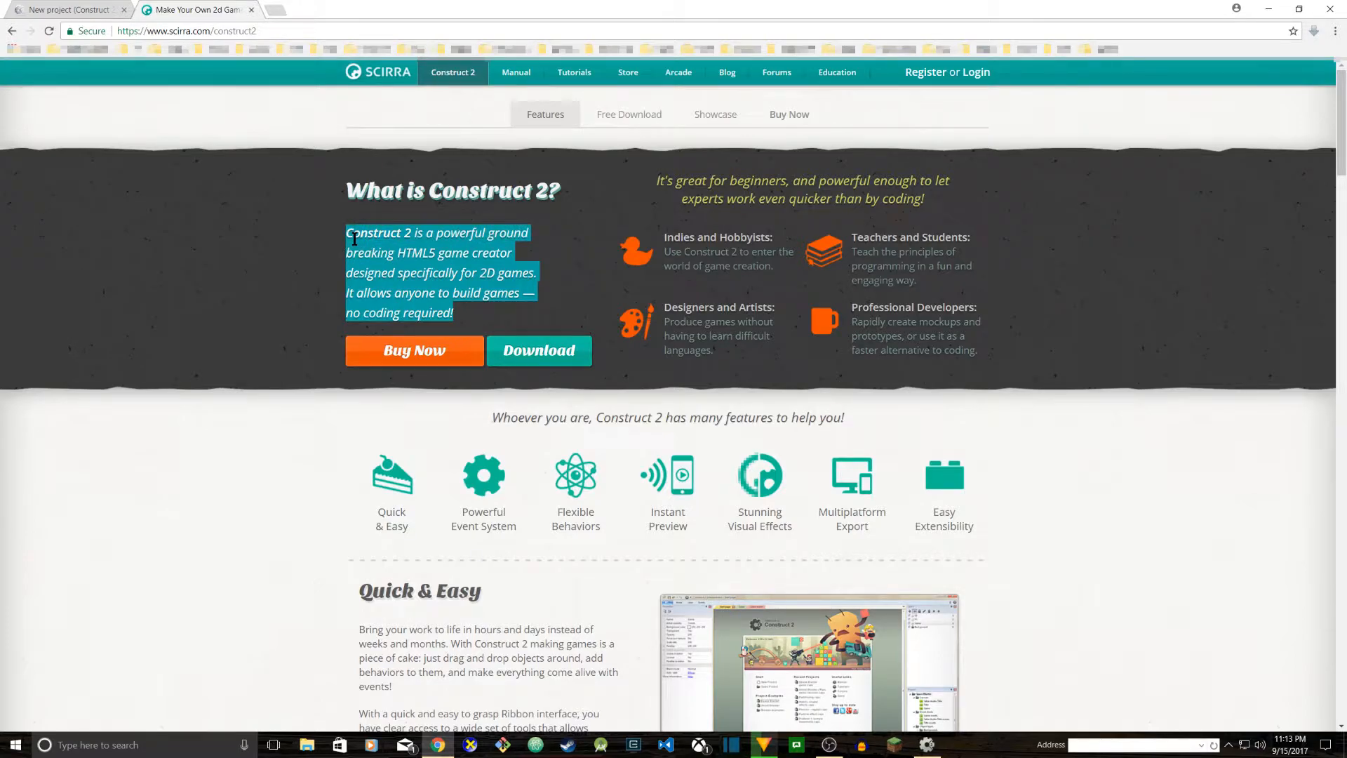
left_click(354, 240)
left_click_drag(343, 239, 469, 327)
left_click(607, 308)
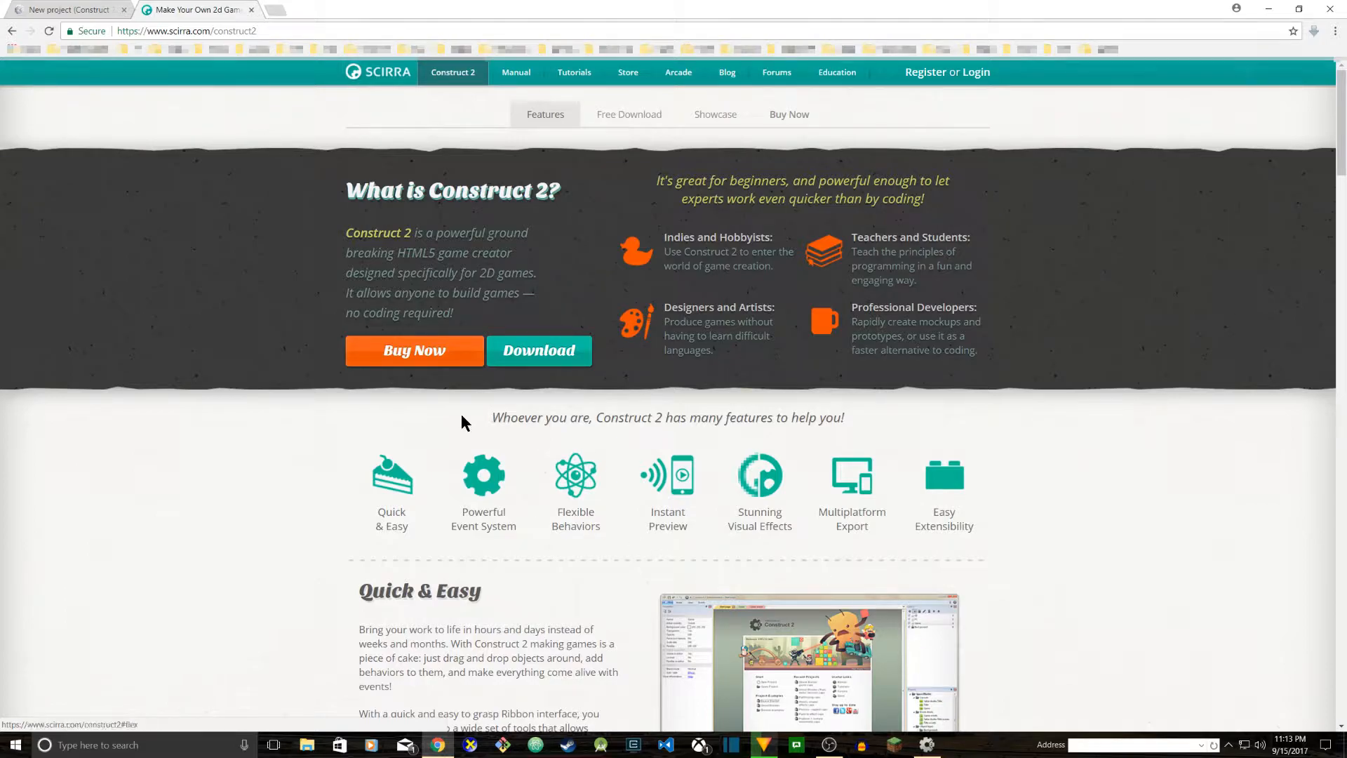
Step: Look through the feature sections of the Construct 2 page and return to its beginning
scroll(349, 400, "down", 5)
scroll(348, 399, "down", 4)
scroll(347, 400, "up", 6)
scroll(347, 398, "up", 2)
scroll(343, 397, "down", 20)
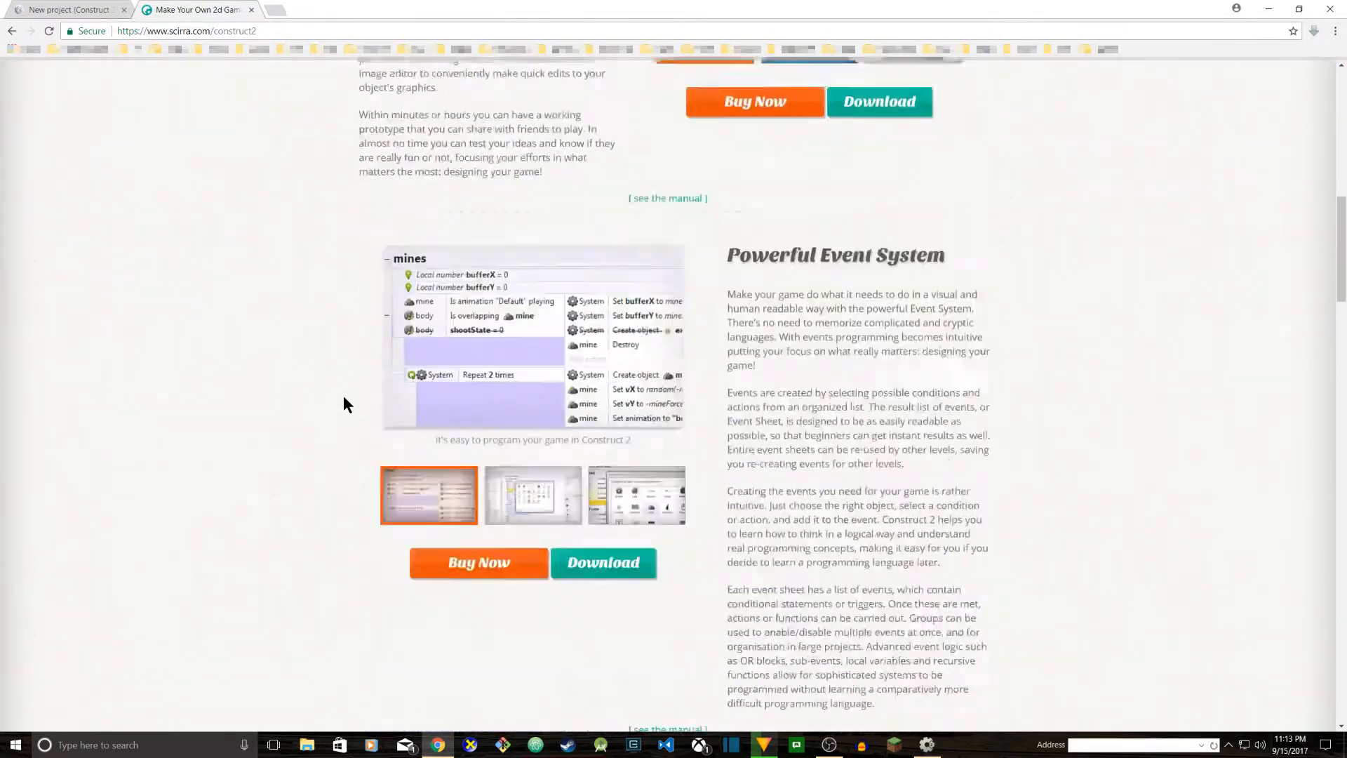
scroll(343, 395, "up", 20)
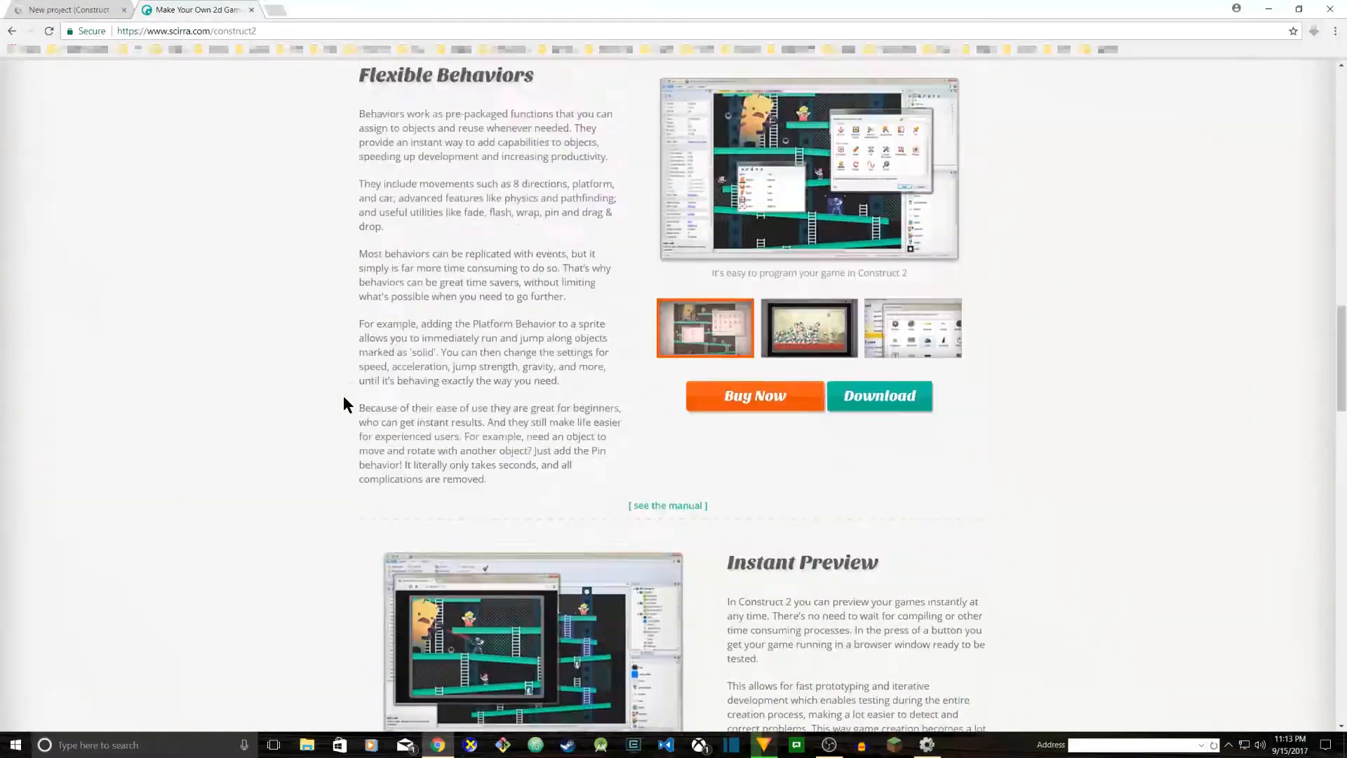
scroll(343, 404, "up", 3)
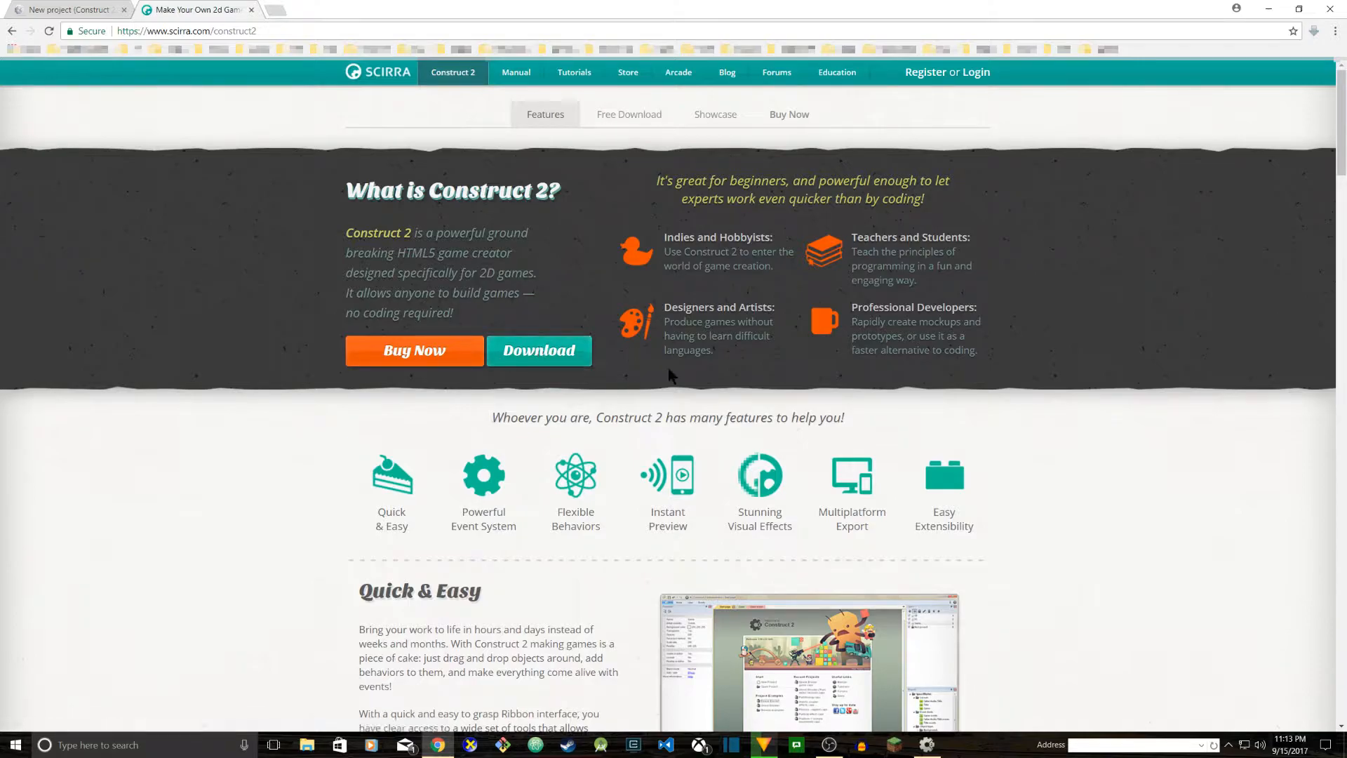
Step: Switch to Construct 2 and create a new project from the "New empty project" template
mouse_move(925, 748)
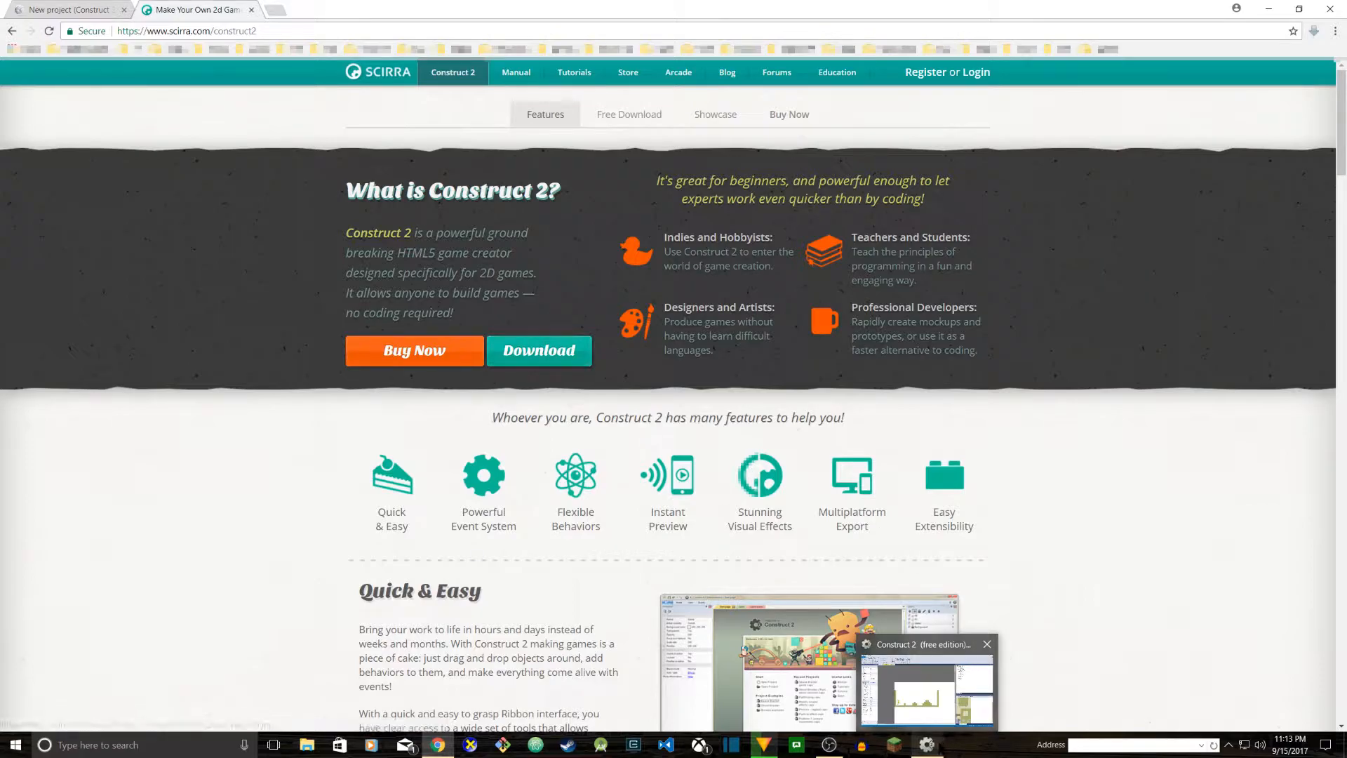
left_click(936, 750)
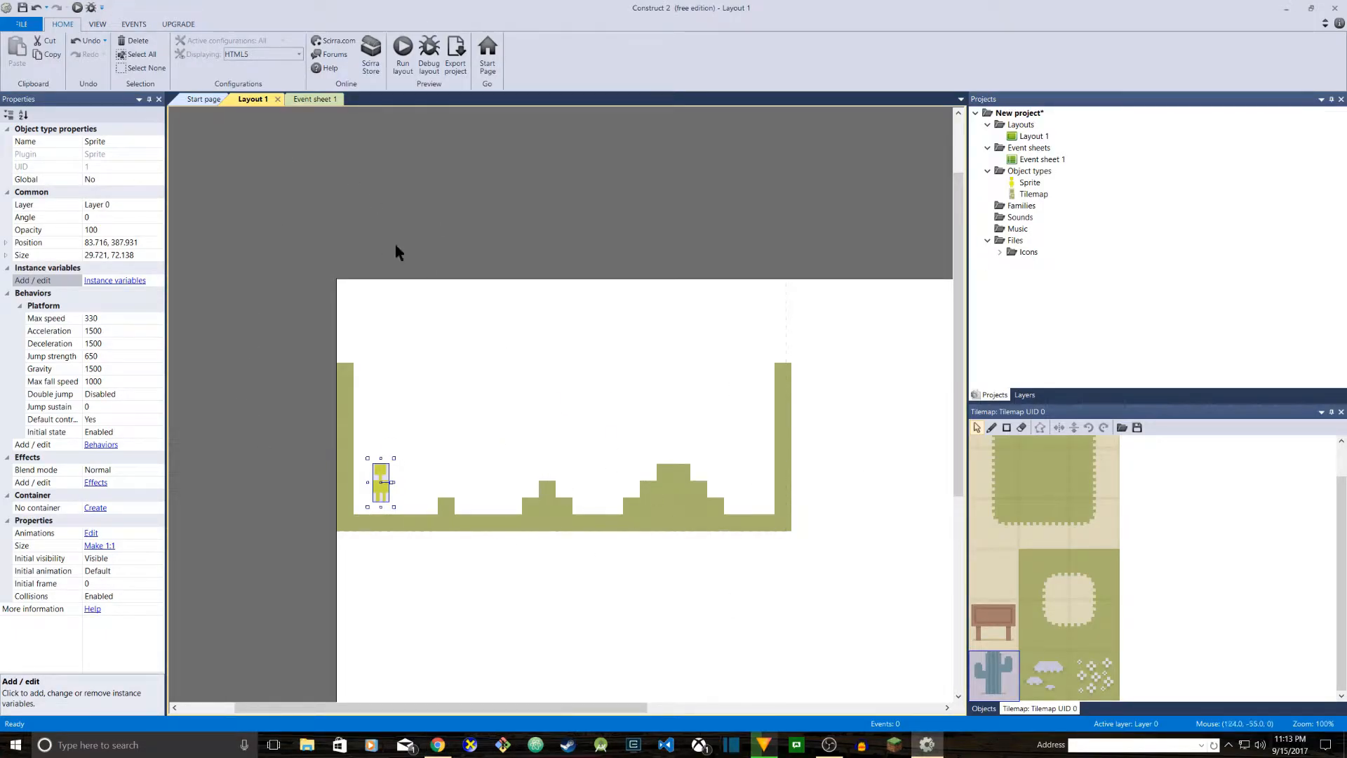
left_click(28, 25)
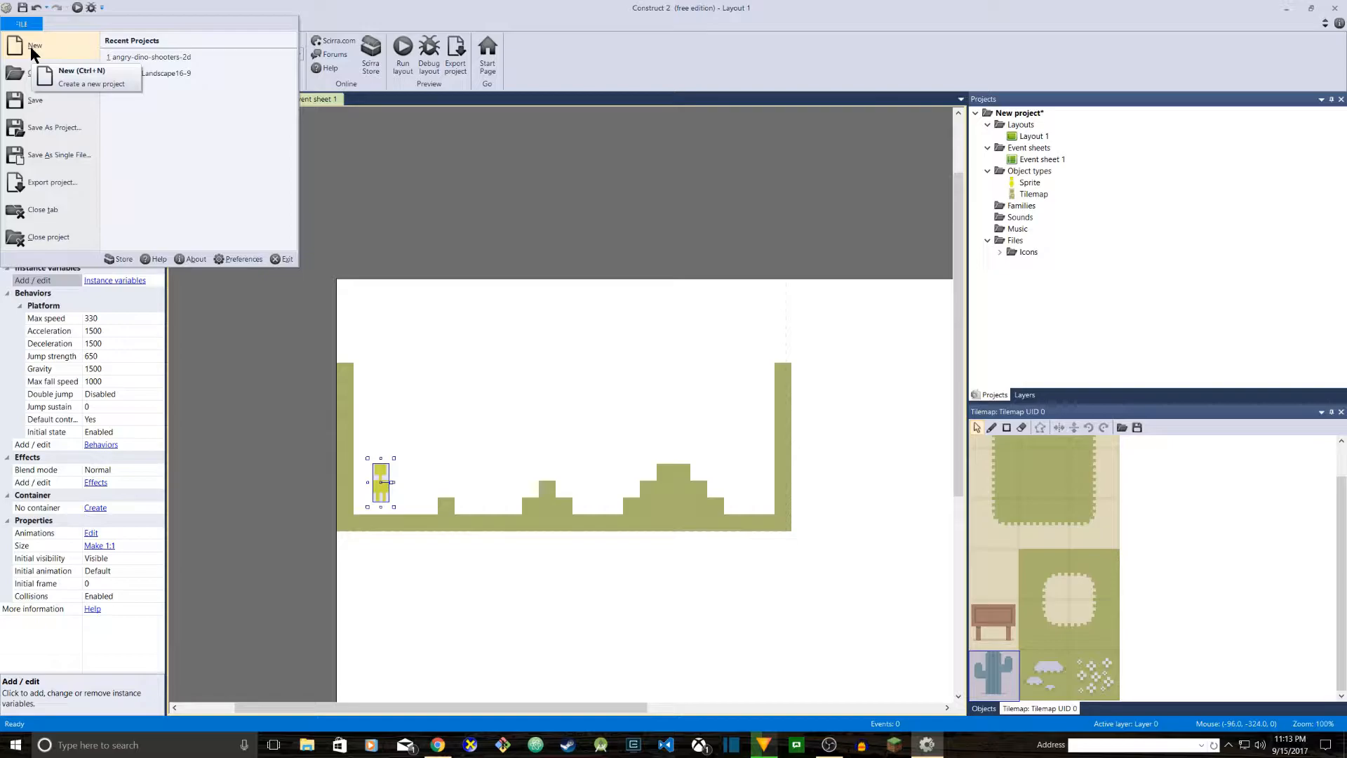
left_click(31, 45)
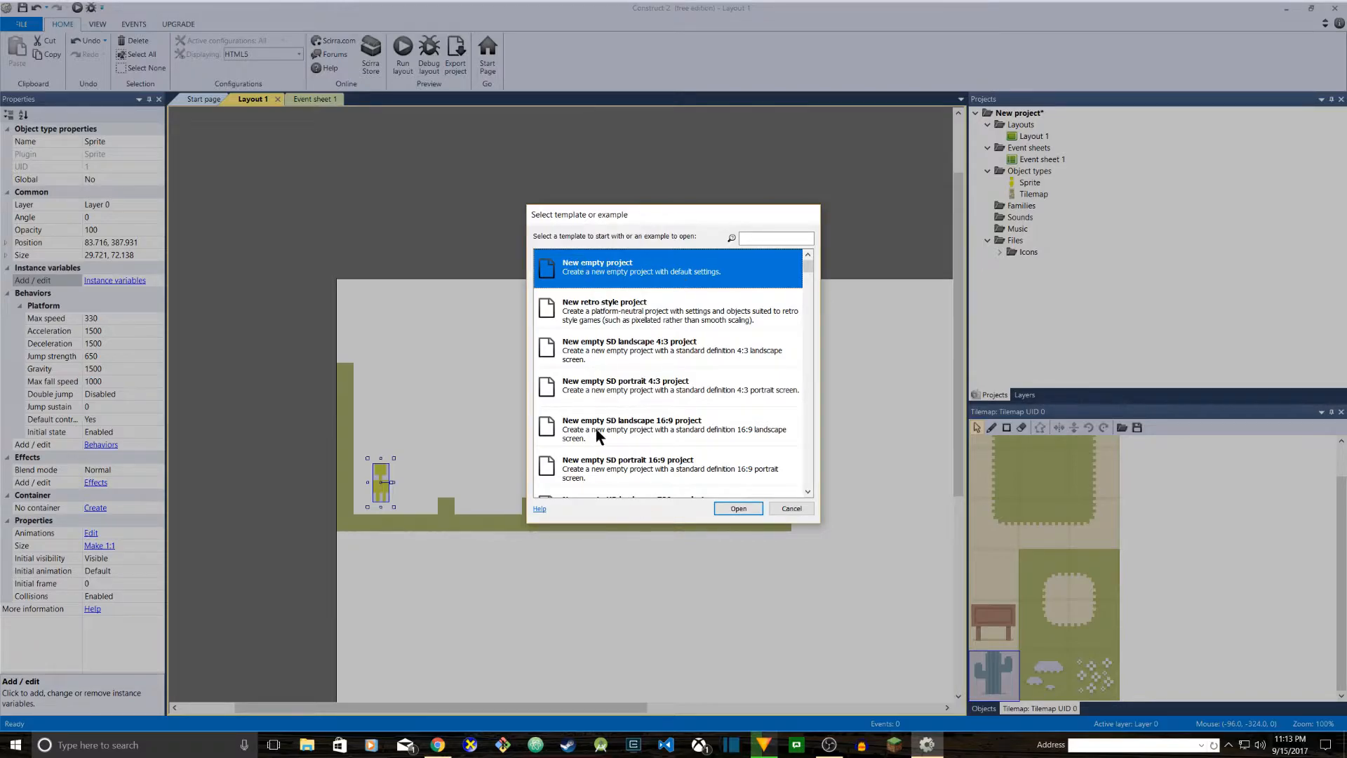
scroll(660, 348, "down", 2)
scroll(653, 350, "up", 2)
left_click(740, 510)
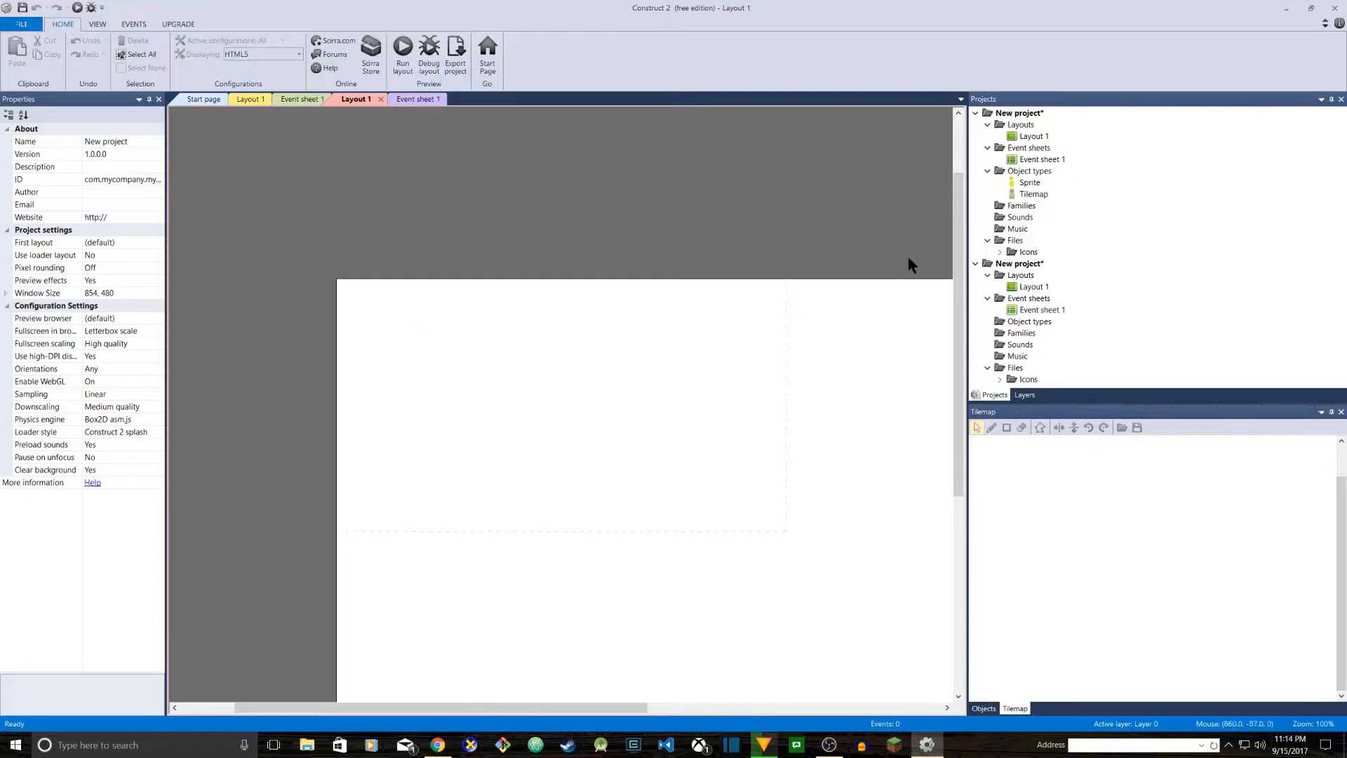
Step: Insert a Tilemap object into the new project's layout, keeping its default tile image
right_click(442, 342)
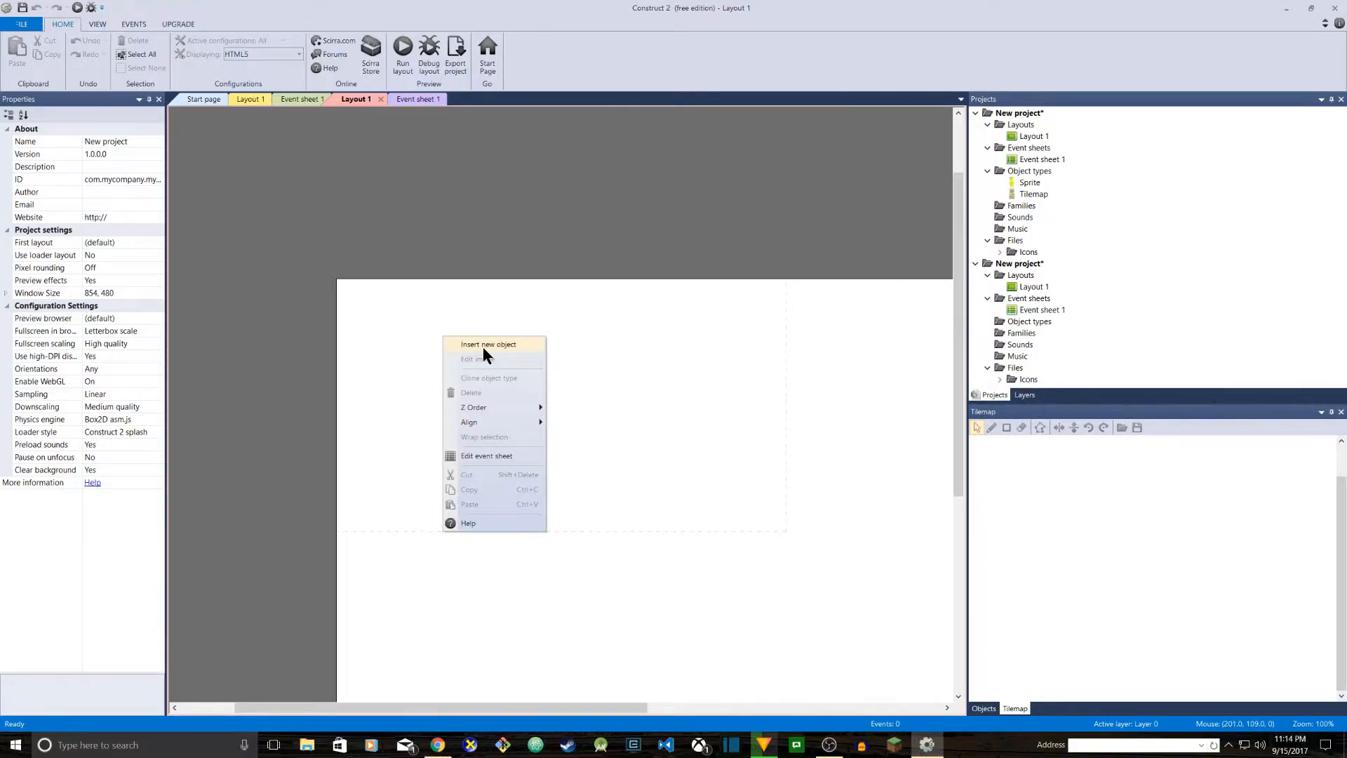
left_click(501, 346)
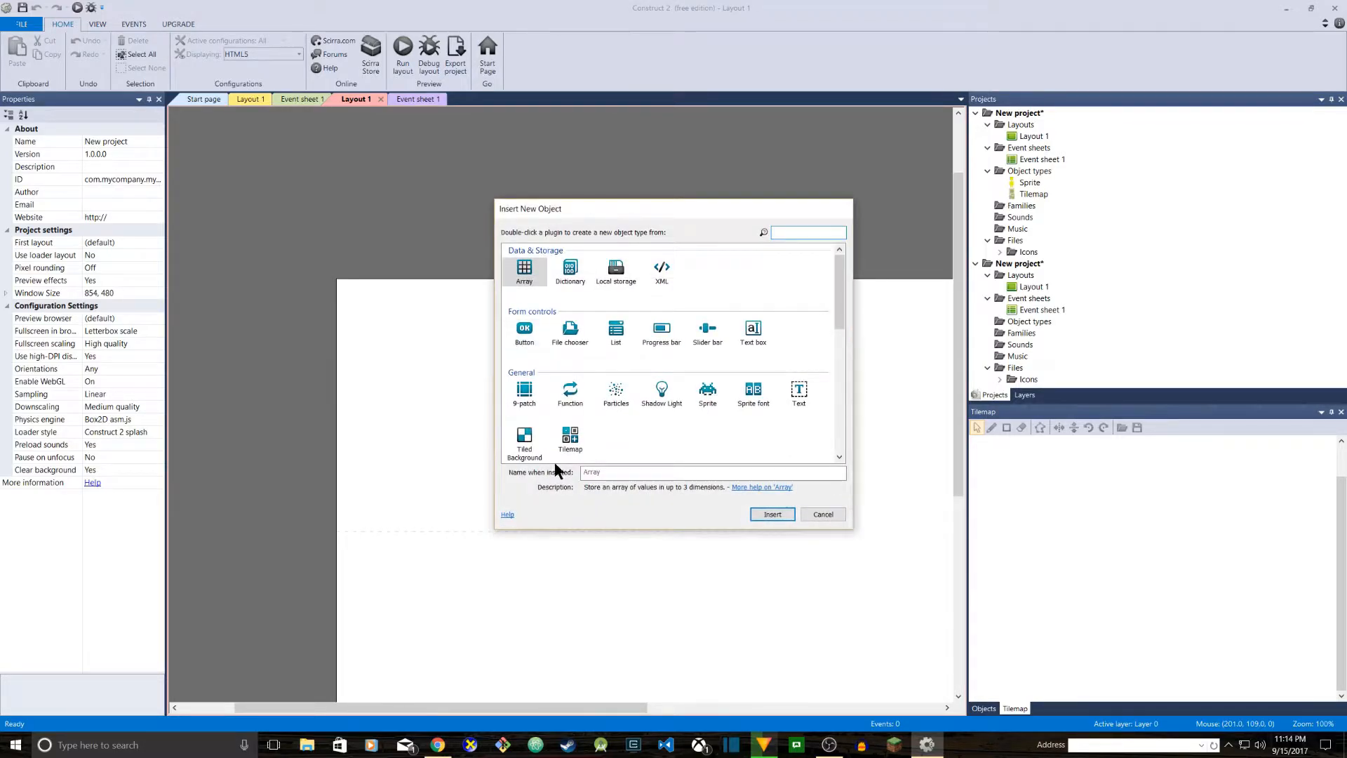
left_click(571, 441)
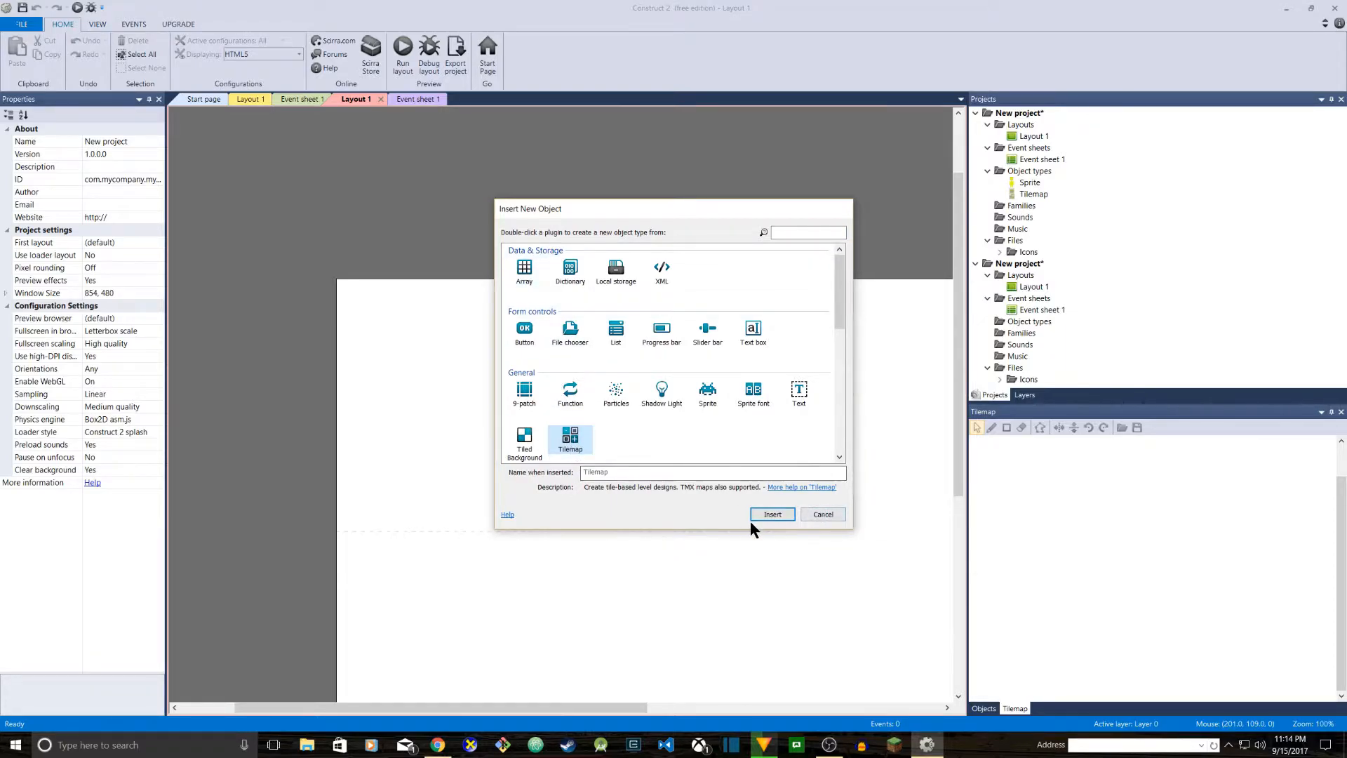
left_click(772, 514)
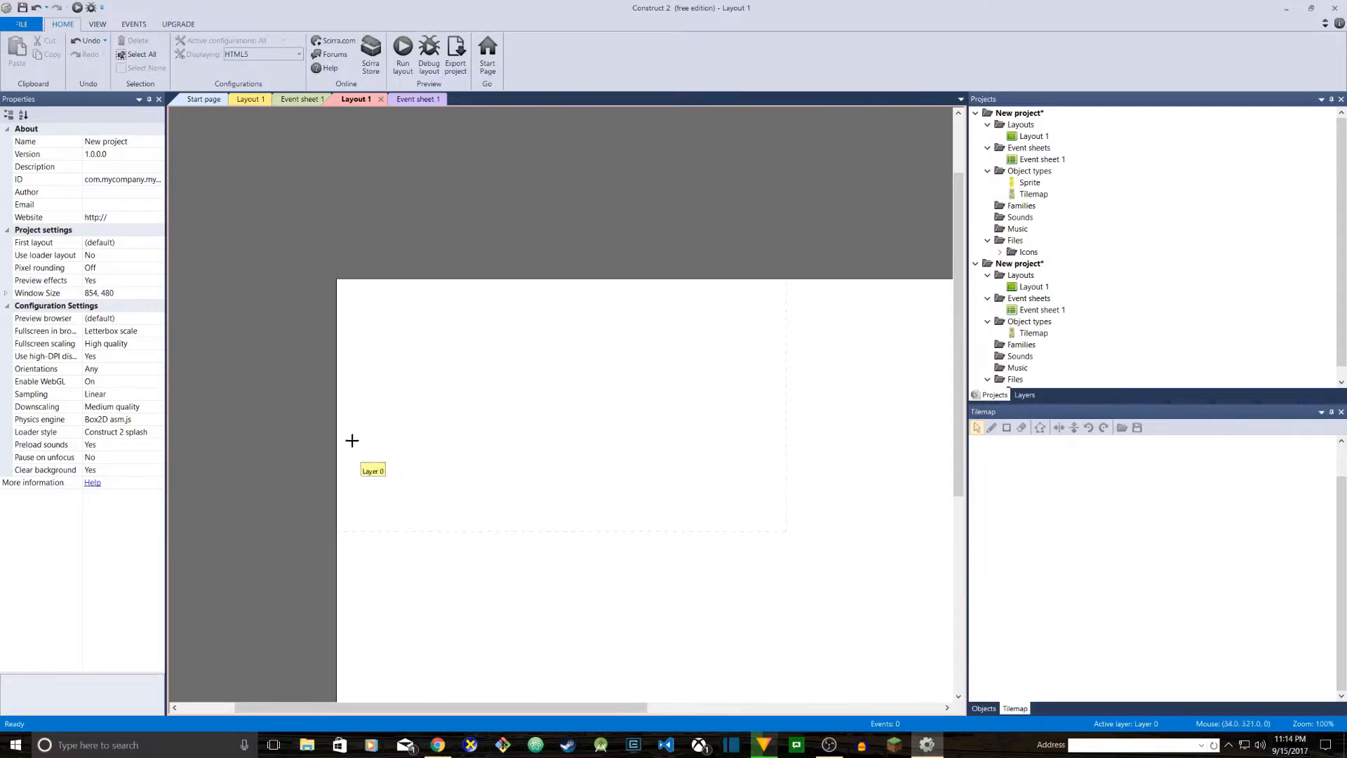
left_click(491, 388)
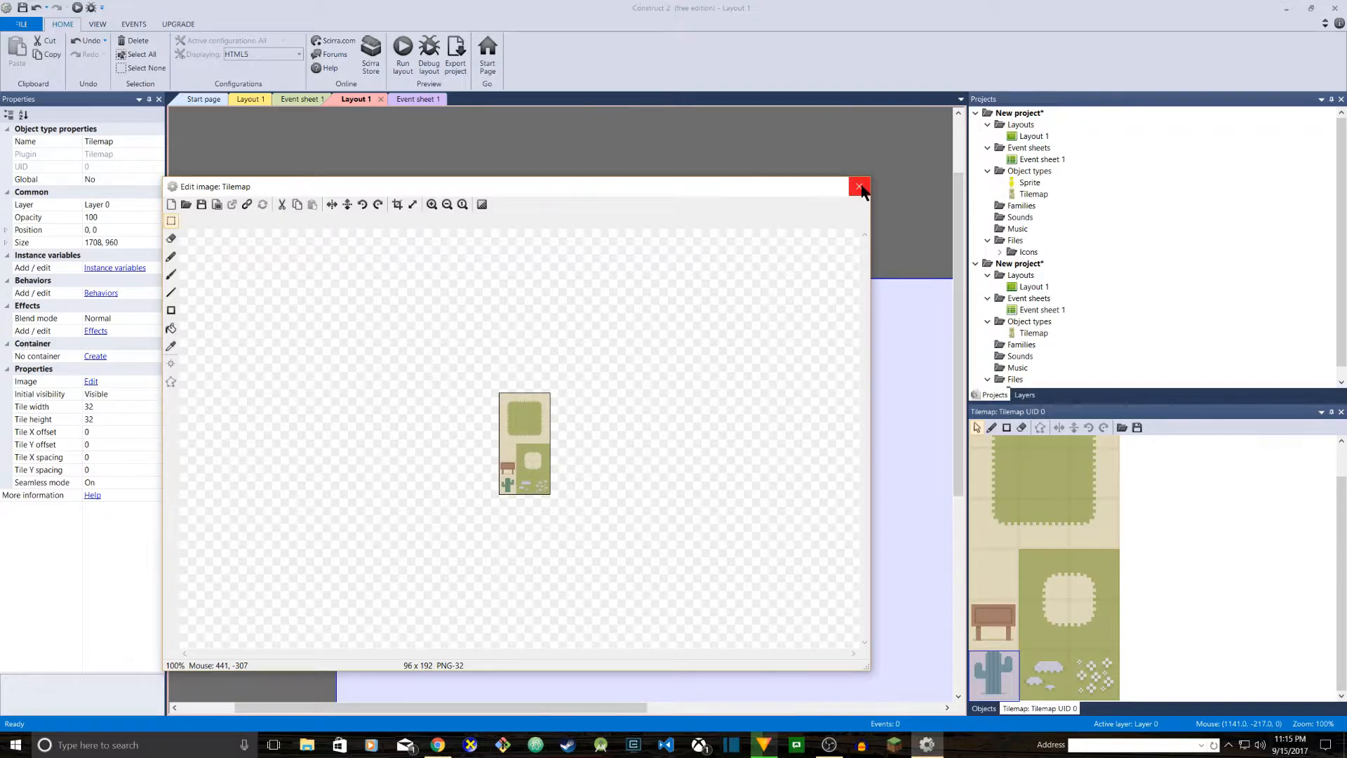
left_click(860, 187)
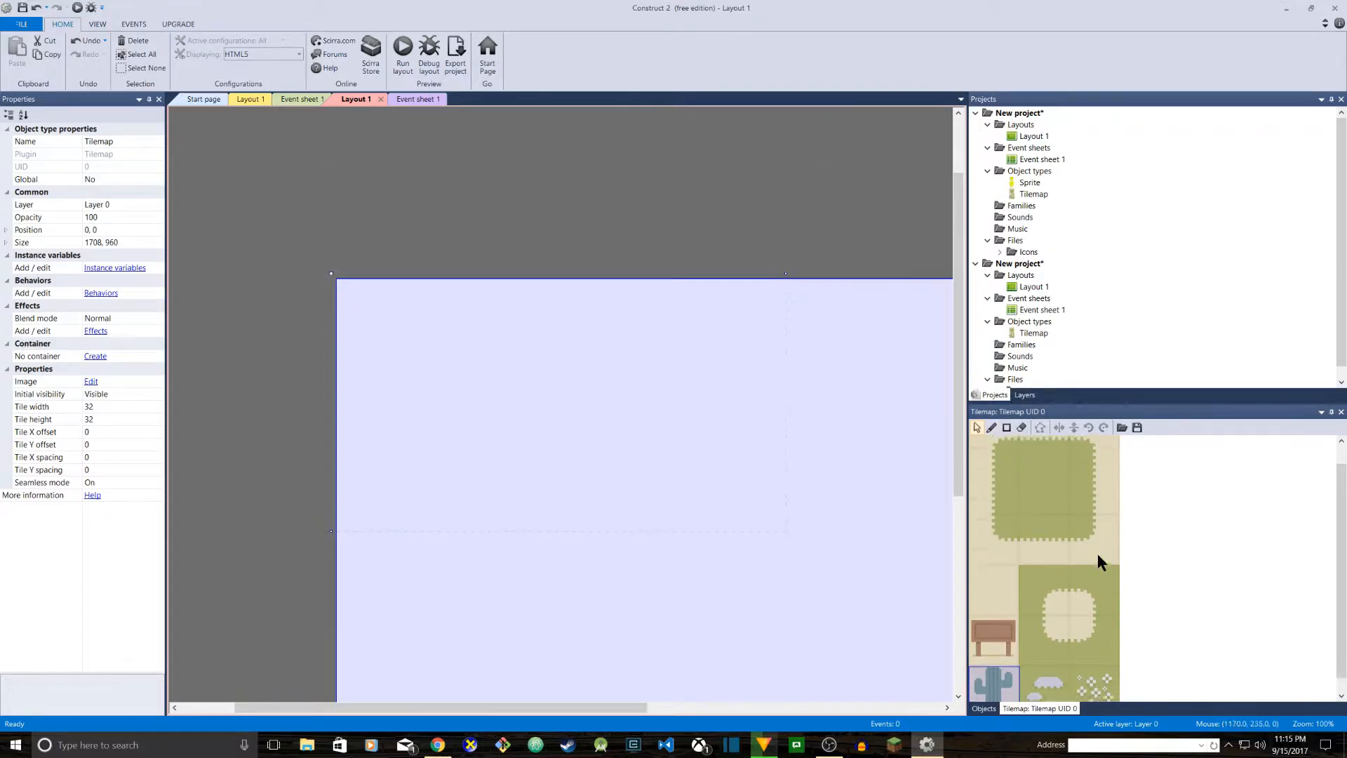
Step: Look through the default tileset of the new tilemap and bring the project tree into focus
scroll(1097, 552, "up", 2)
scroll(1083, 501, "down", 3)
scroll(1088, 500, "up", 3)
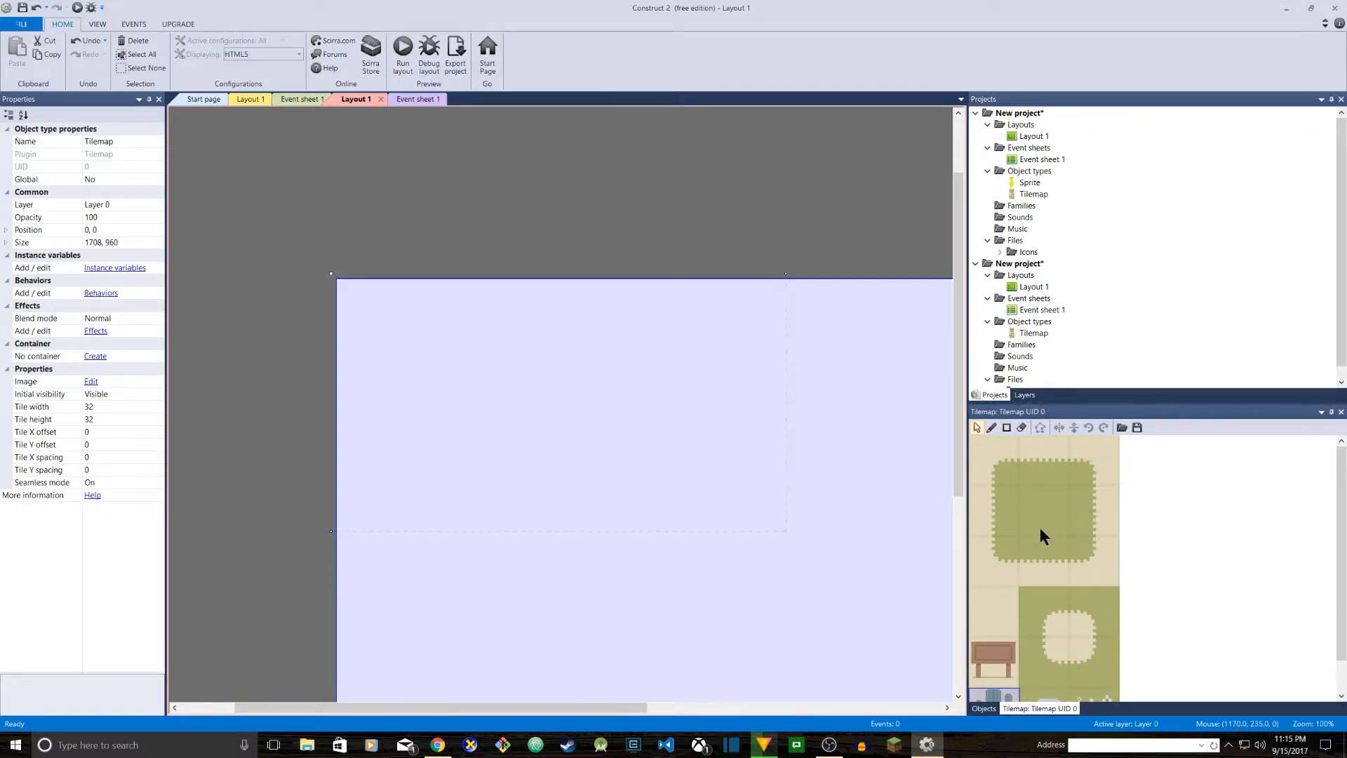
left_click(1006, 395)
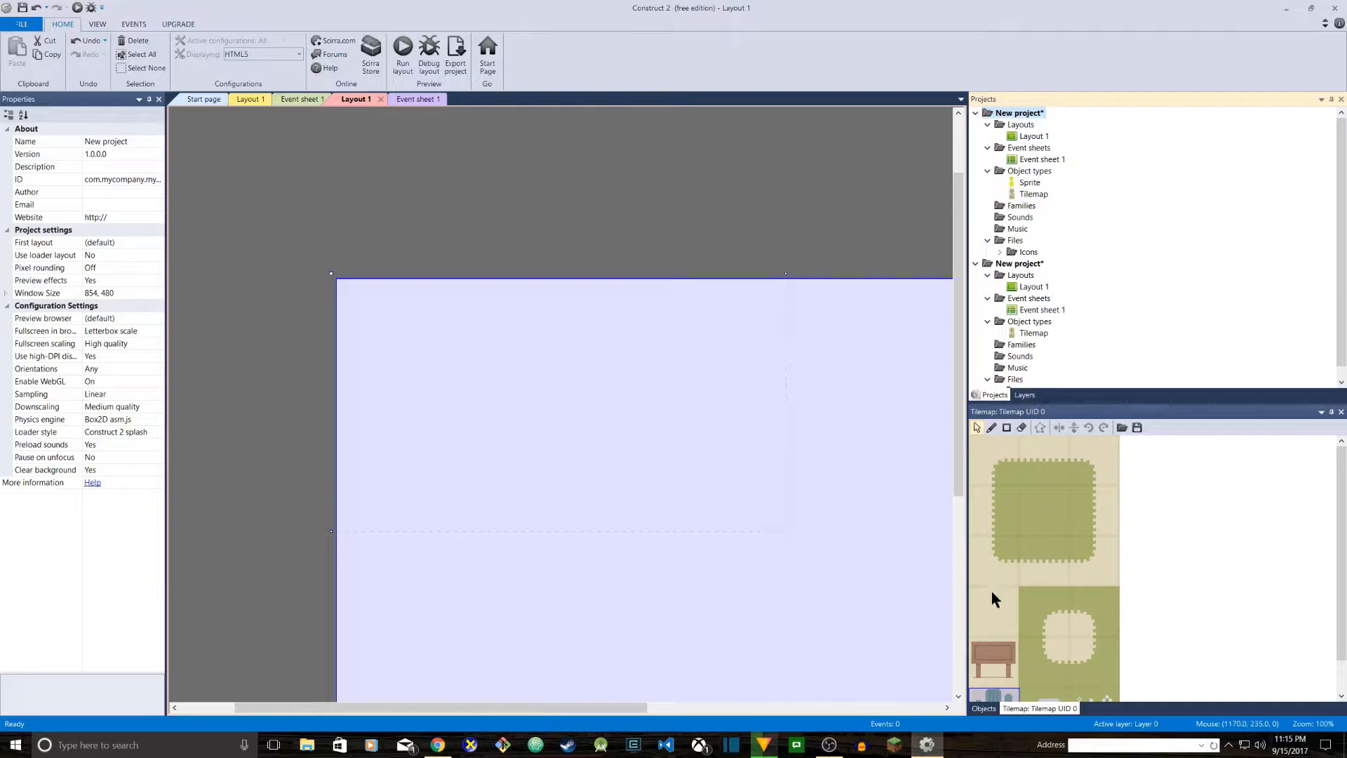
scroll(1030, 551, "down", 1)
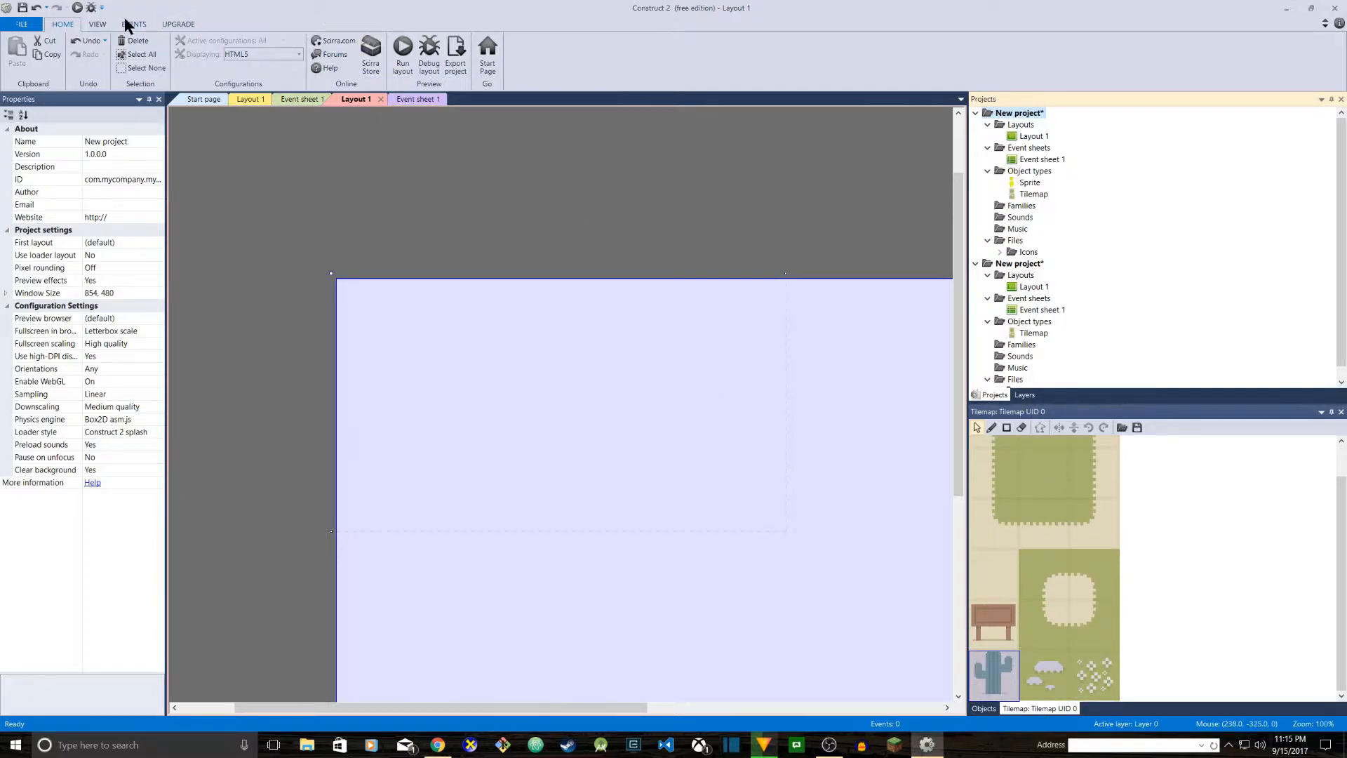
Step: Hide the Tilemap bar and show it again with the tileset's upper tiles in view
left_click(97, 24)
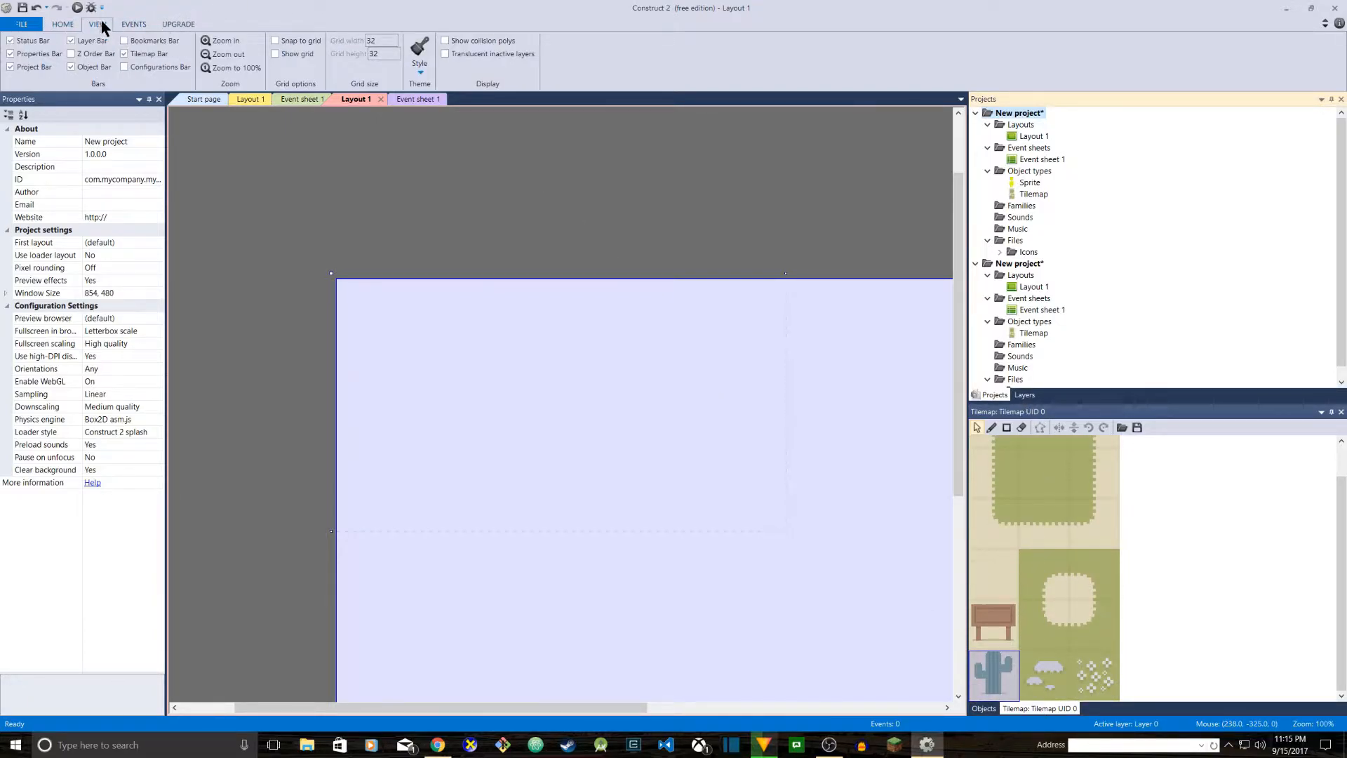
left_click(141, 54)
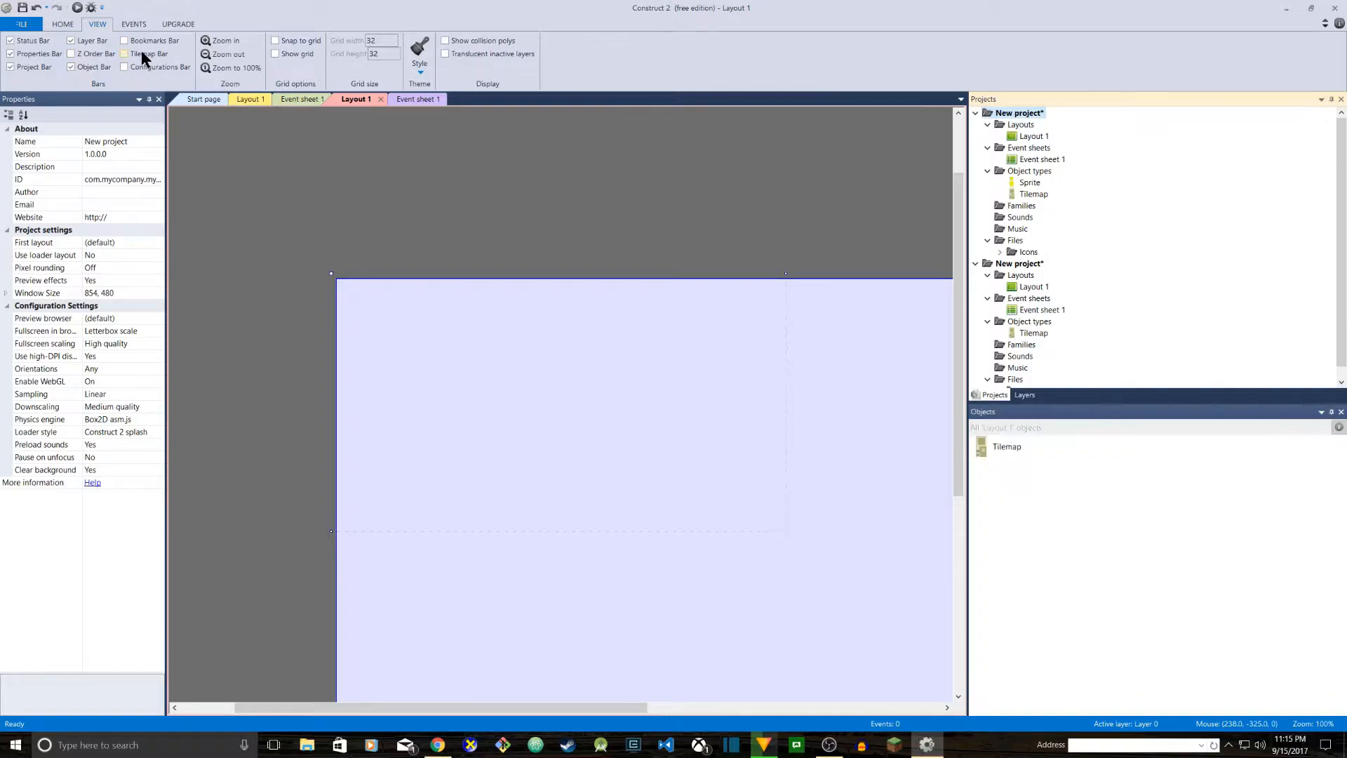
left_click(141, 54)
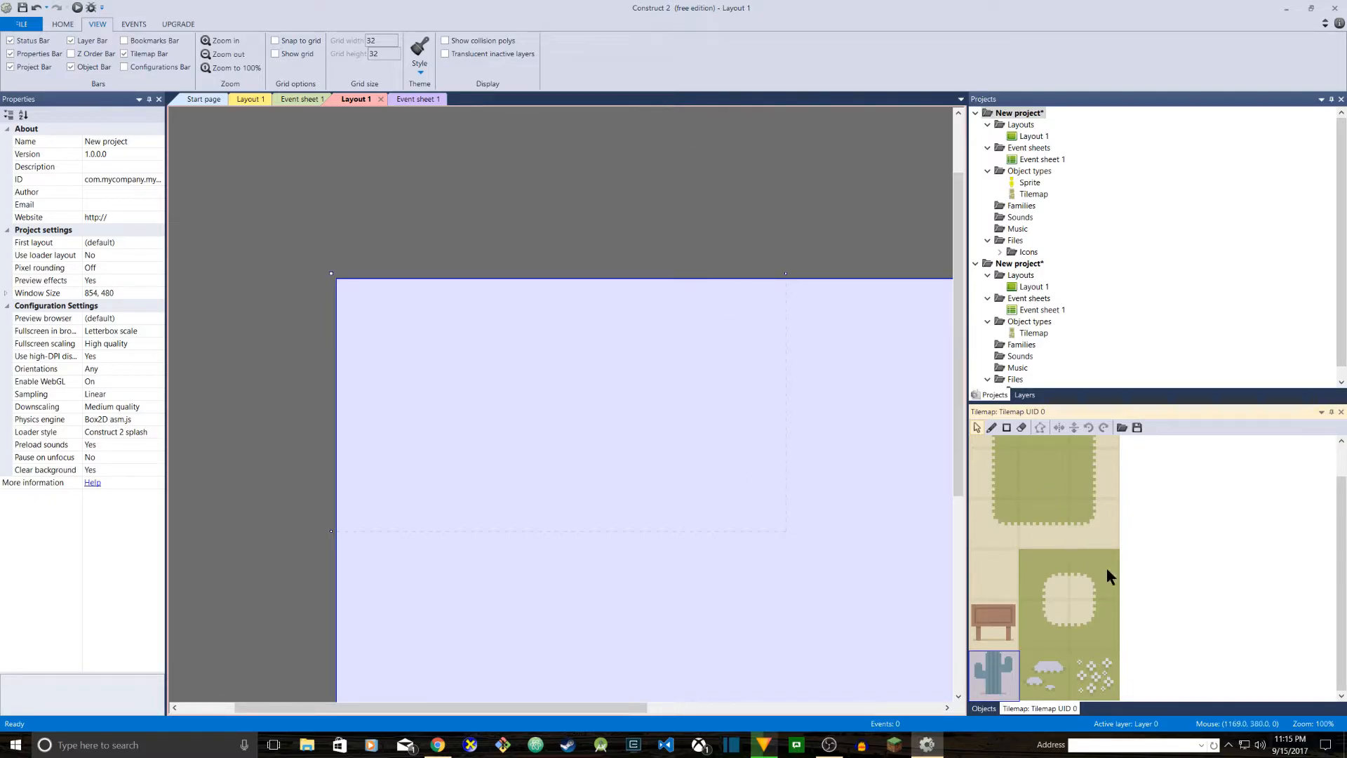
scroll(1103, 569, "up", 2)
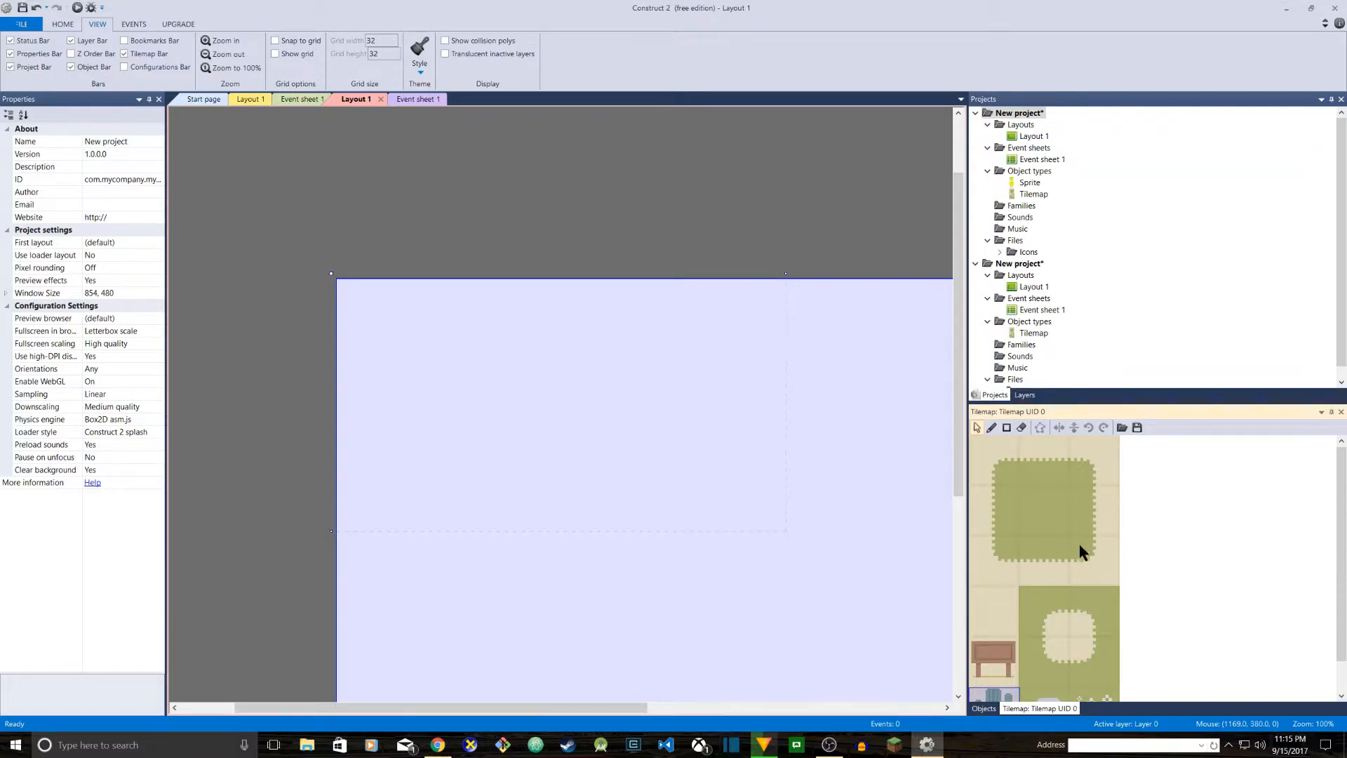
Step: Choose the plain green tile at the centre of the upper grass patch and activate the Rectangle tile tool
left_click(1031, 512)
left_click(1046, 466)
left_click(998, 457)
left_click(997, 510)
left_click(1047, 510)
left_click(1025, 453)
left_click(1084, 449)
left_click(1101, 518)
left_click(1039, 543)
left_click(1050, 530)
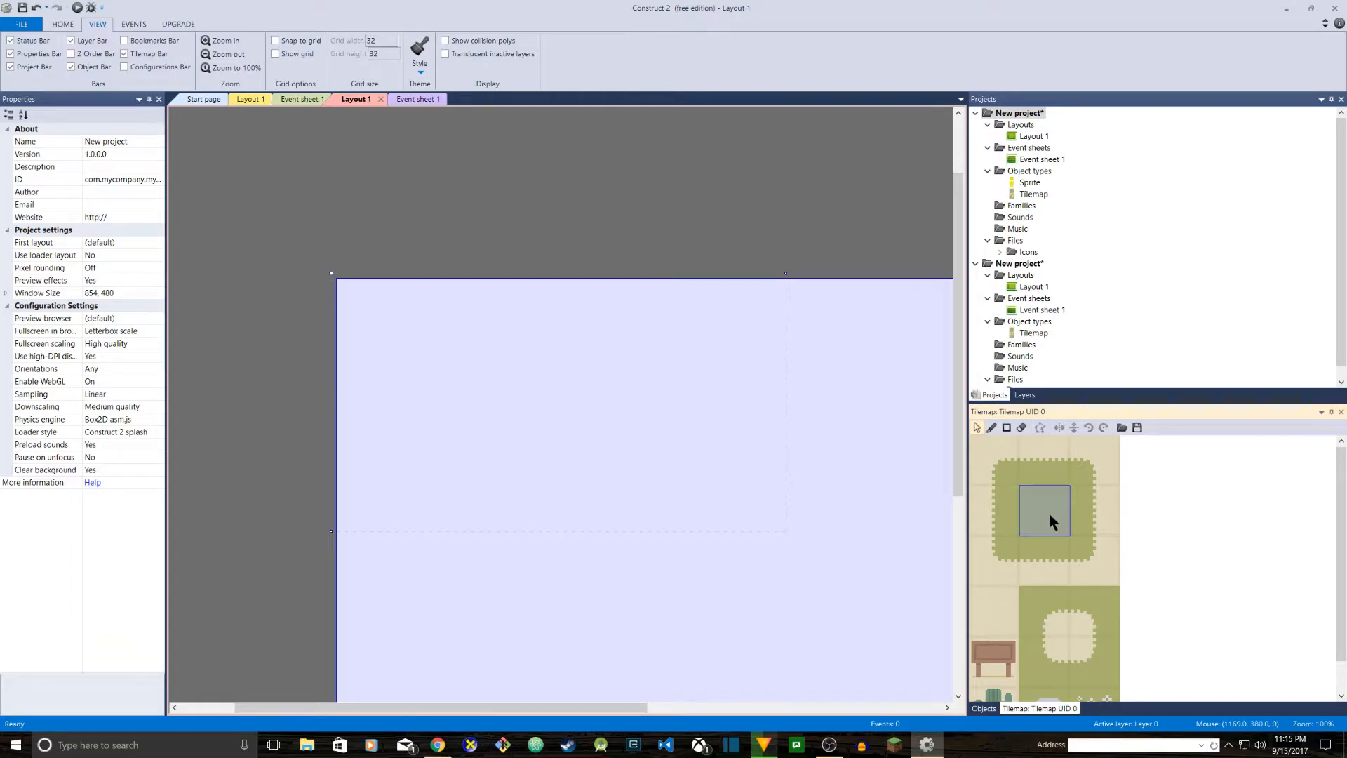
left_click(1007, 427)
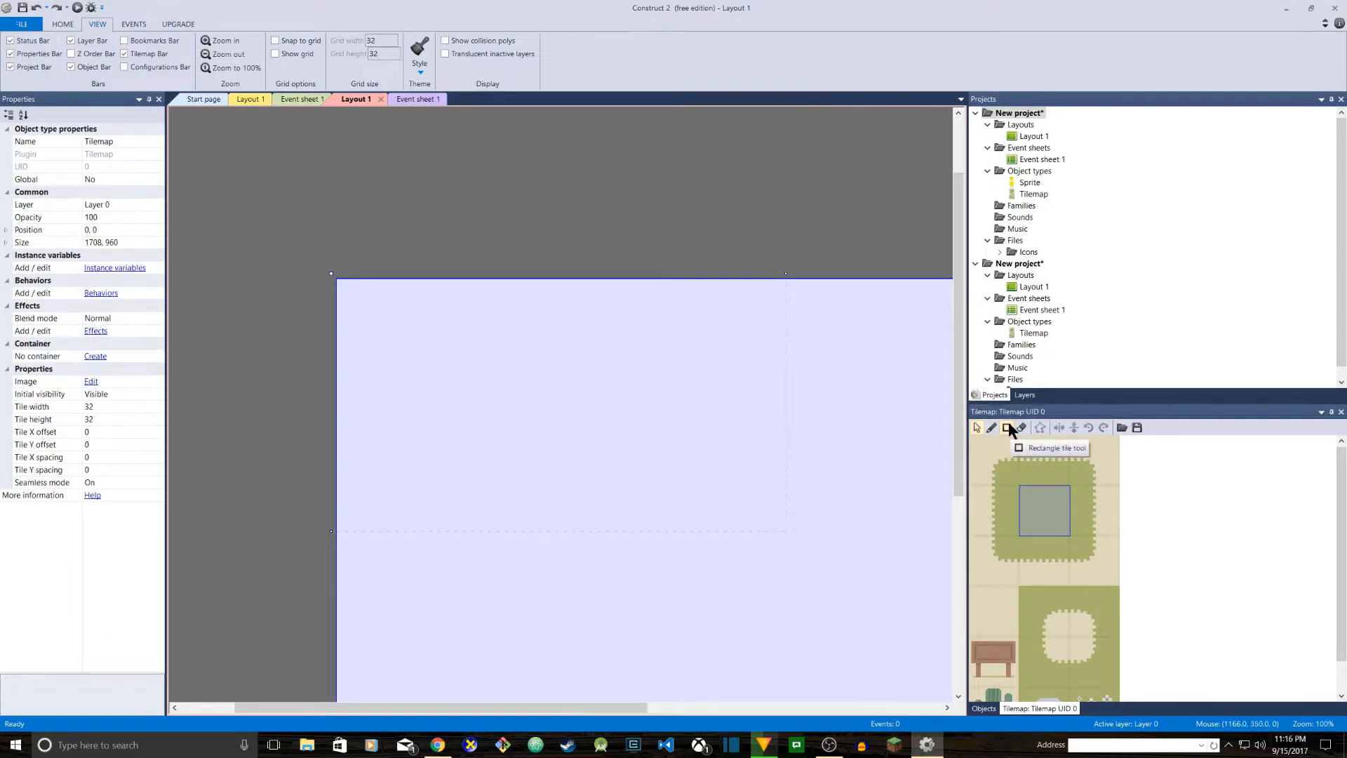
left_click(1008, 427)
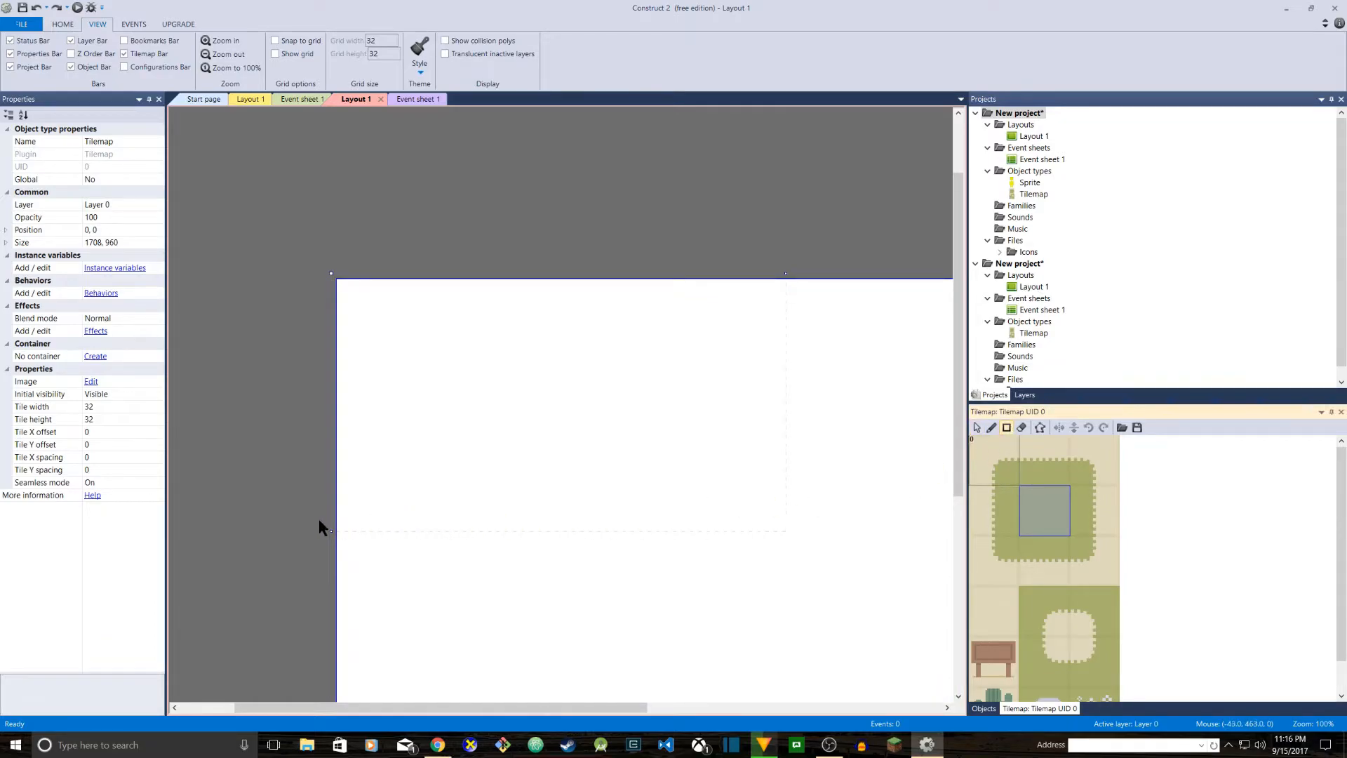
left_click_drag(340, 523, 388, 431)
right_click(307, 490)
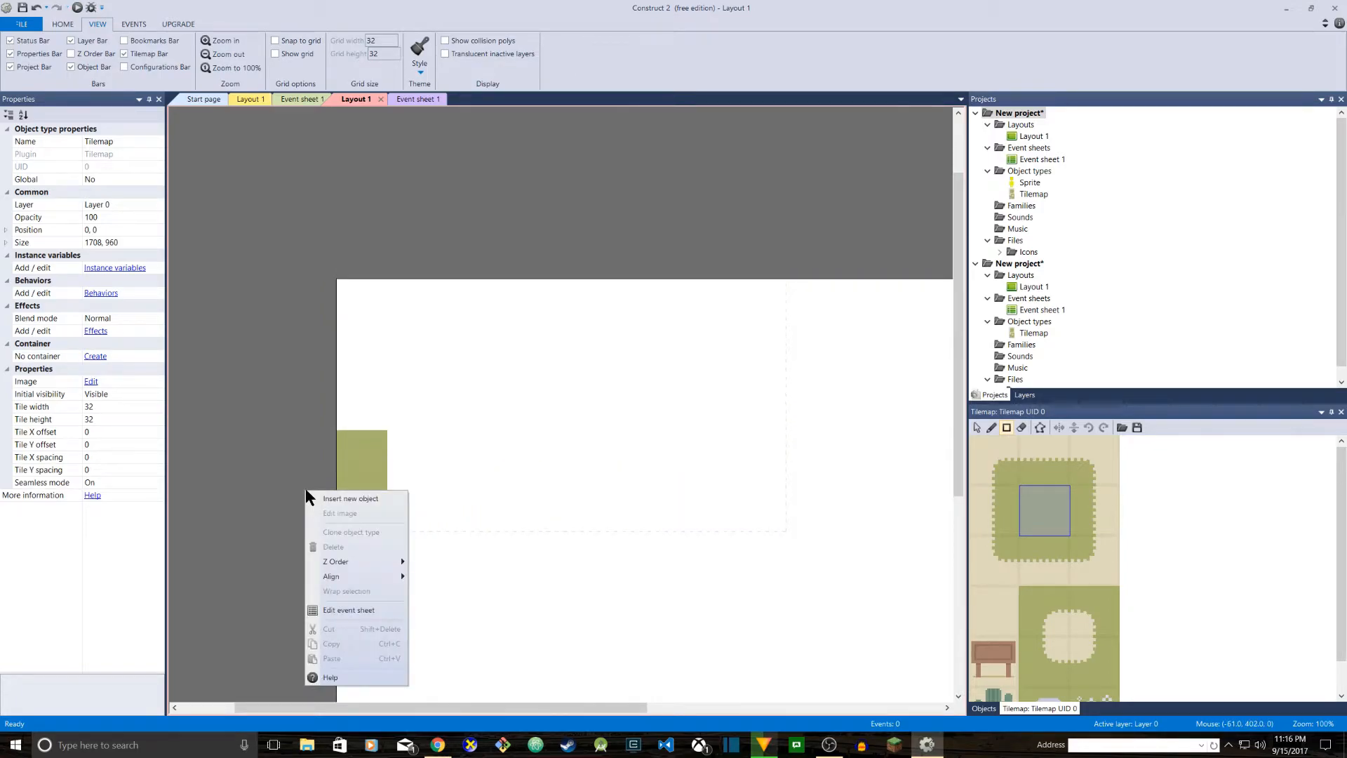
left_click(295, 451)
key("ctrl+z")
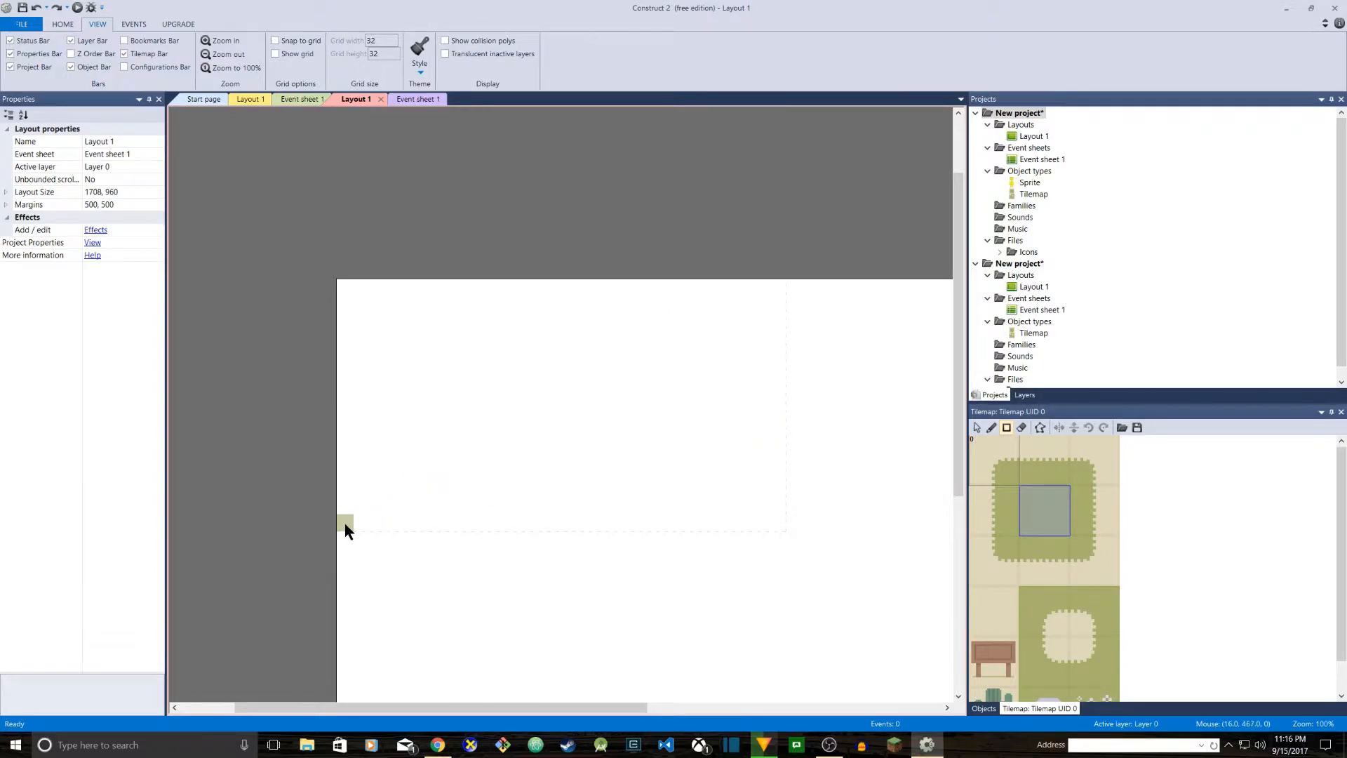
Step: Paint a one-tile-thick green floor along the lower edge of the dashed window area, with a wall about 10 tiles high at each end
left_click_drag(345, 523, 784, 528)
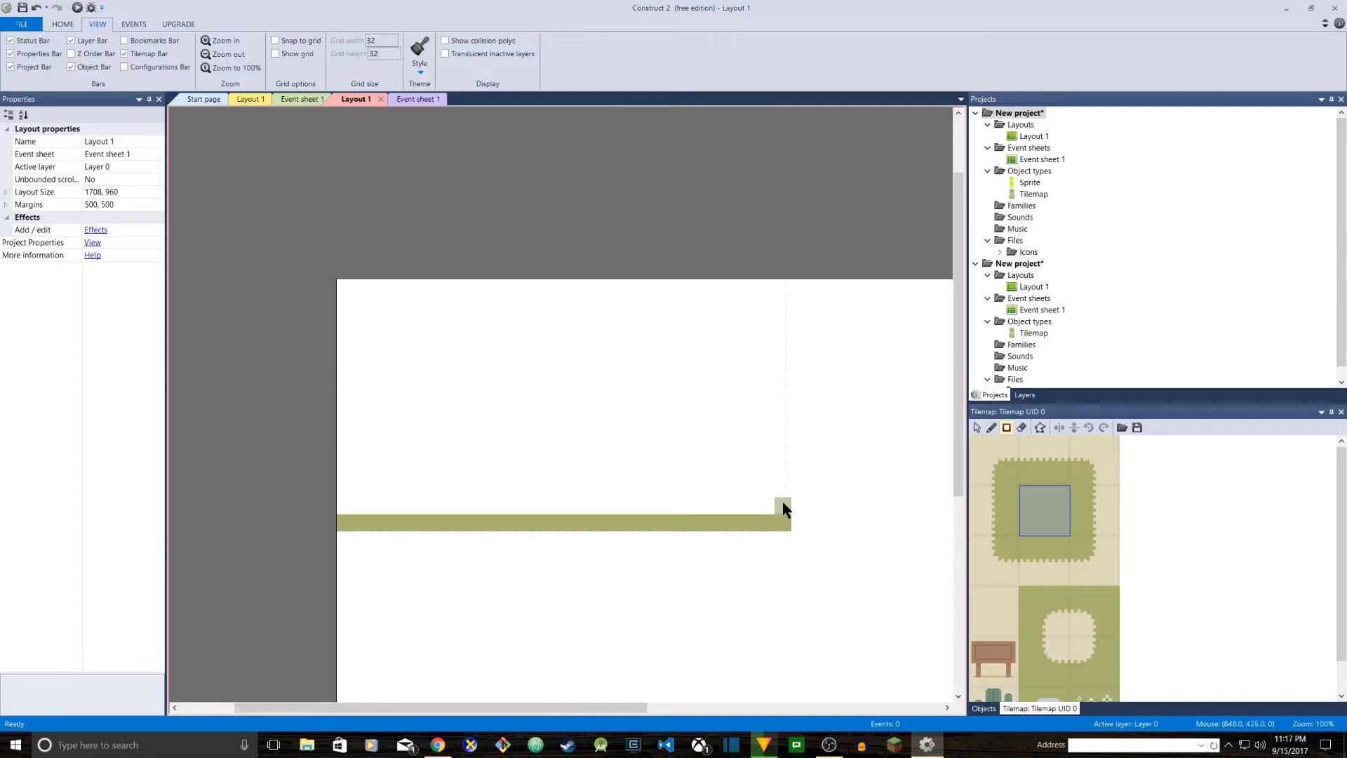
left_click_drag(783, 507, 780, 366)
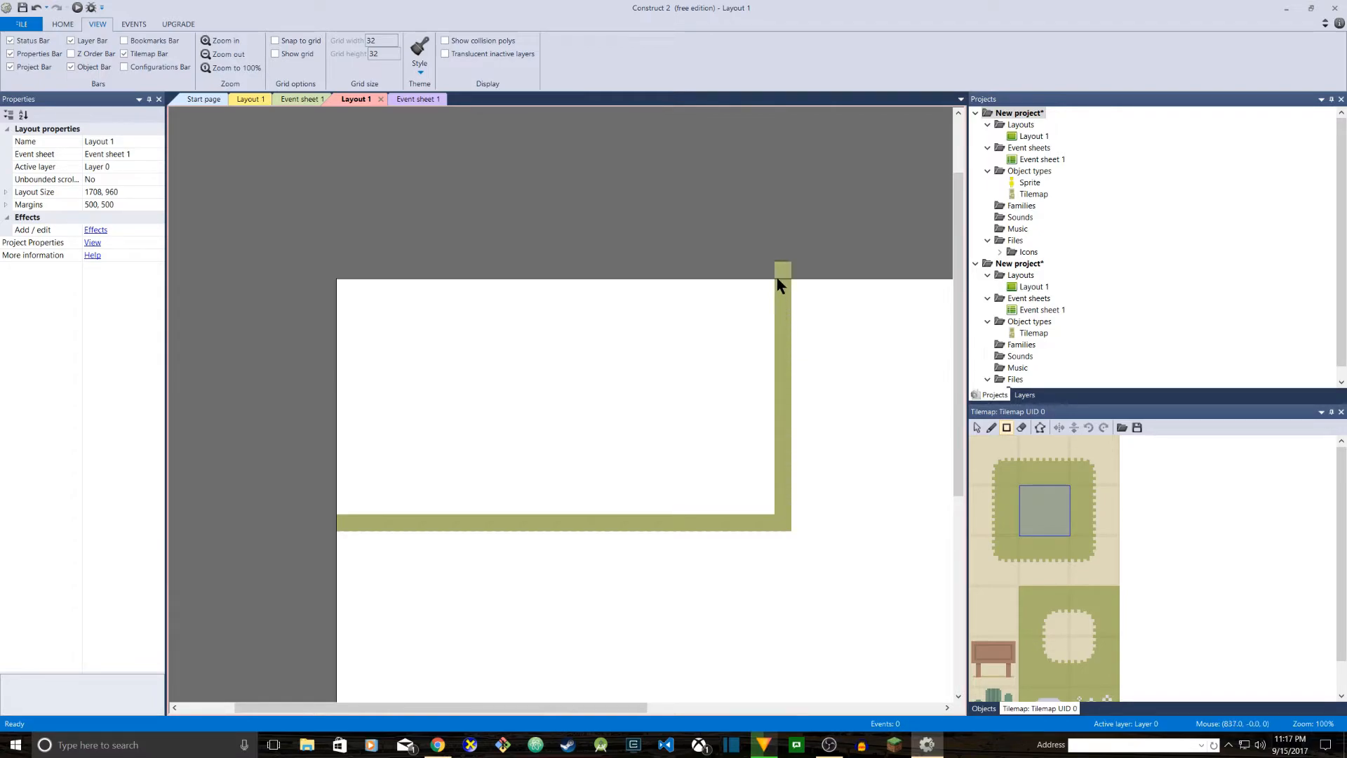
left_click_drag(775, 415, 781, 356)
left_click_drag(341, 507, 349, 372)
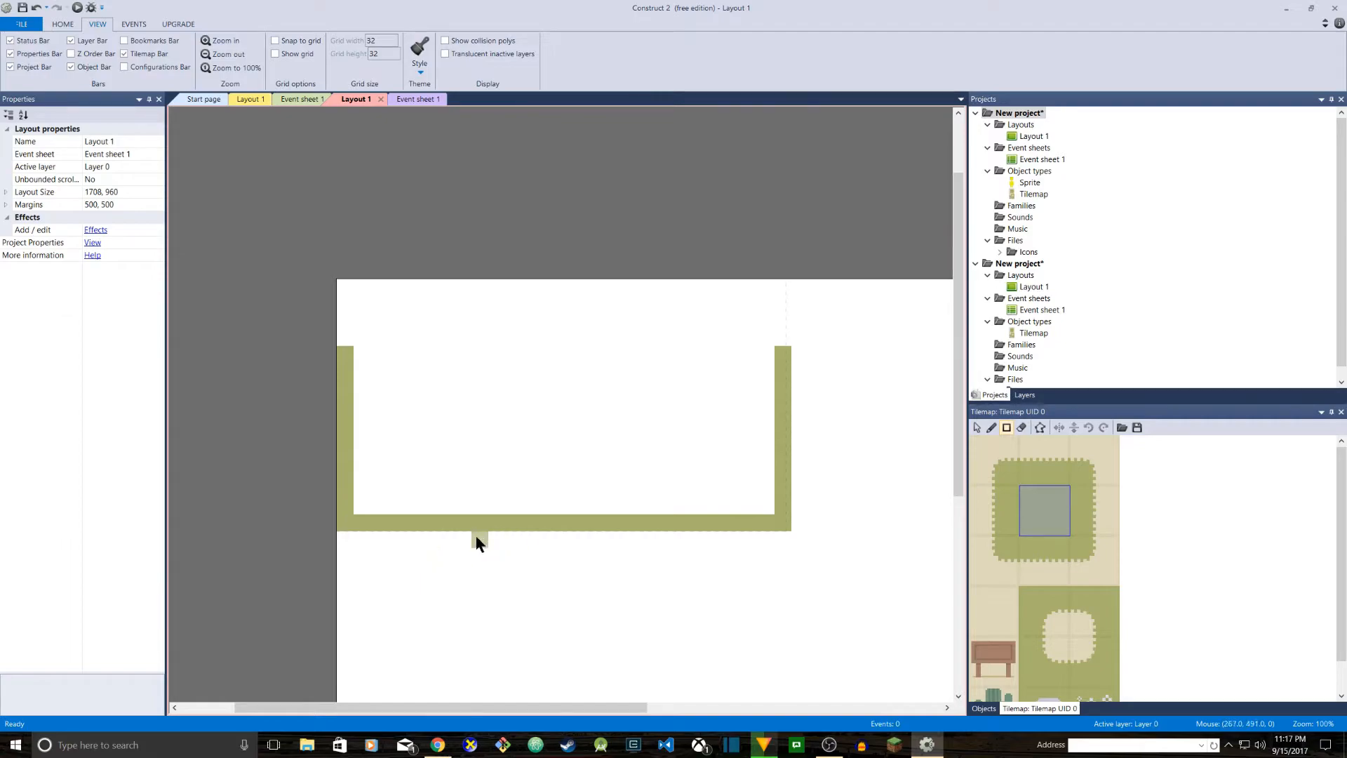
Step: Paint obstacles on the floor: a single block, a small two-step mound and a larger three-step mound
left_click_drag(531, 504, 511, 502)
left_click(536, 484)
left_click(625, 502)
mouse_move(639, 500)
left_mouse_down()
mouse_move(675, 511)
mouse_move(667, 473)
left_mouse_up()
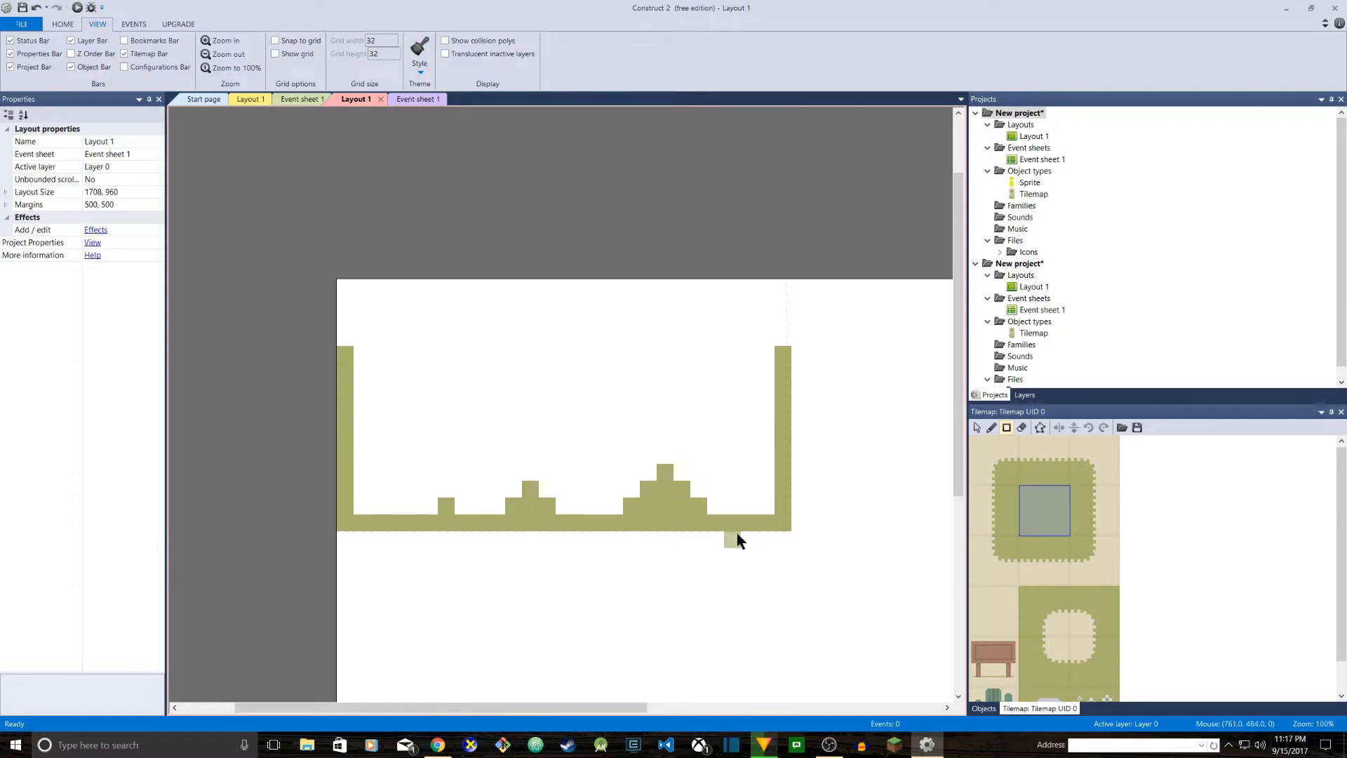
mouse_move(699, 499)
left_mouse_down()
mouse_move(685, 478)
mouse_move(717, 507)
left_mouse_up()
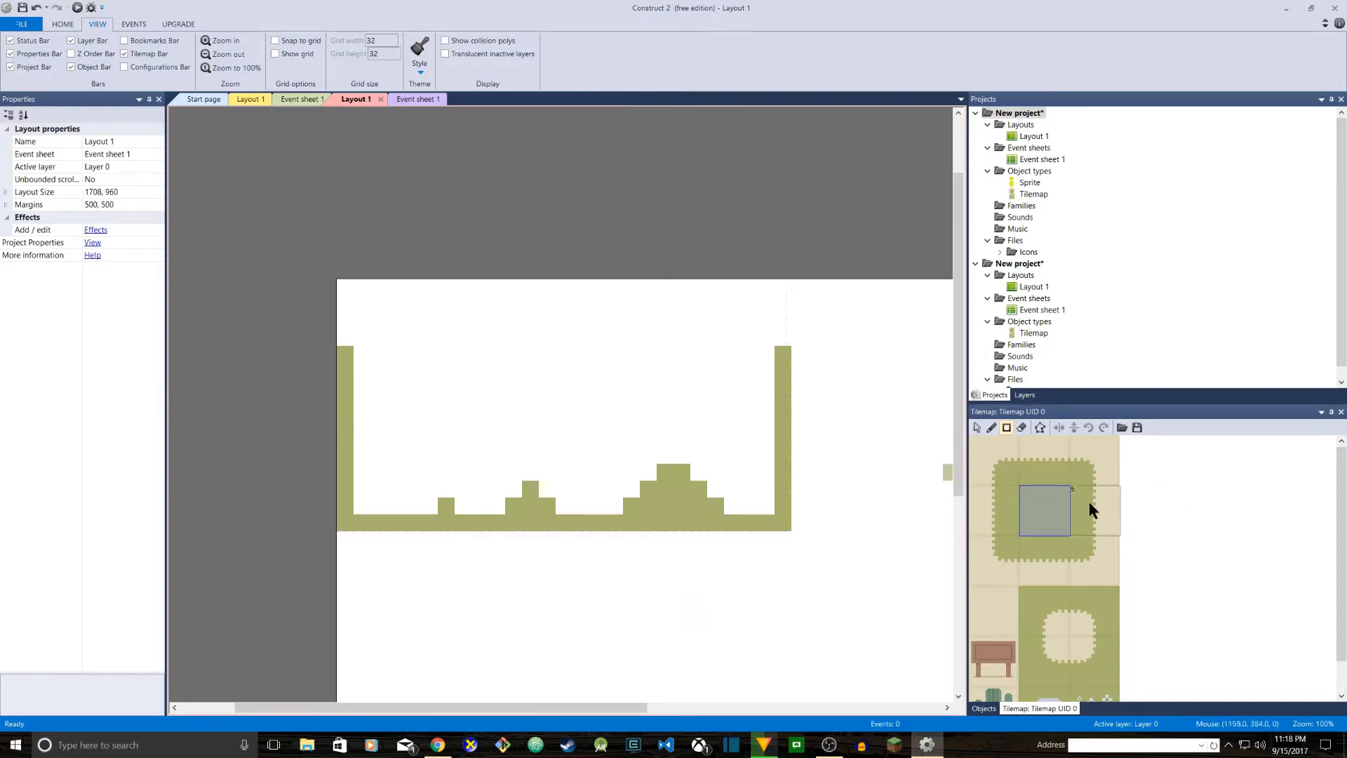
Step: Leave tile painting and select the tilemap in the layout, with the Properties Bar shown
left_click(977, 429)
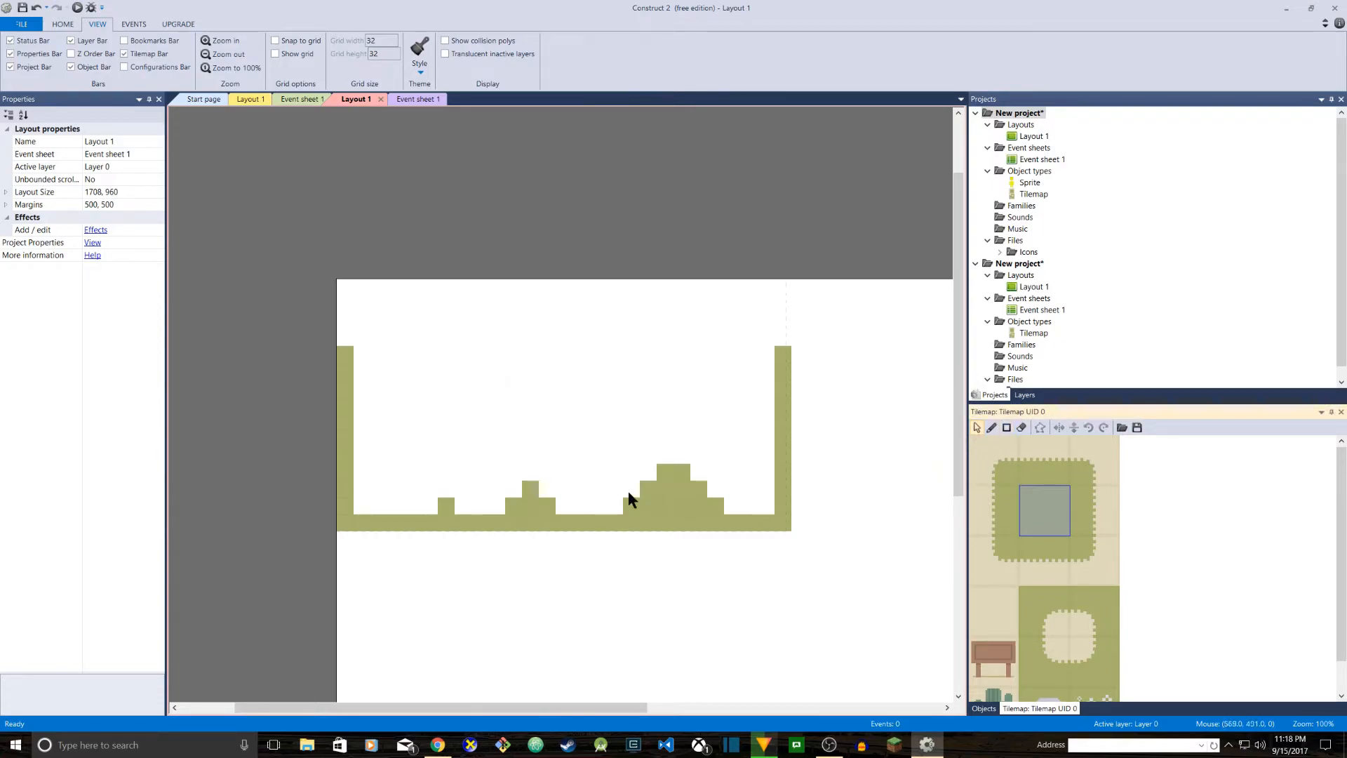
left_click(503, 343)
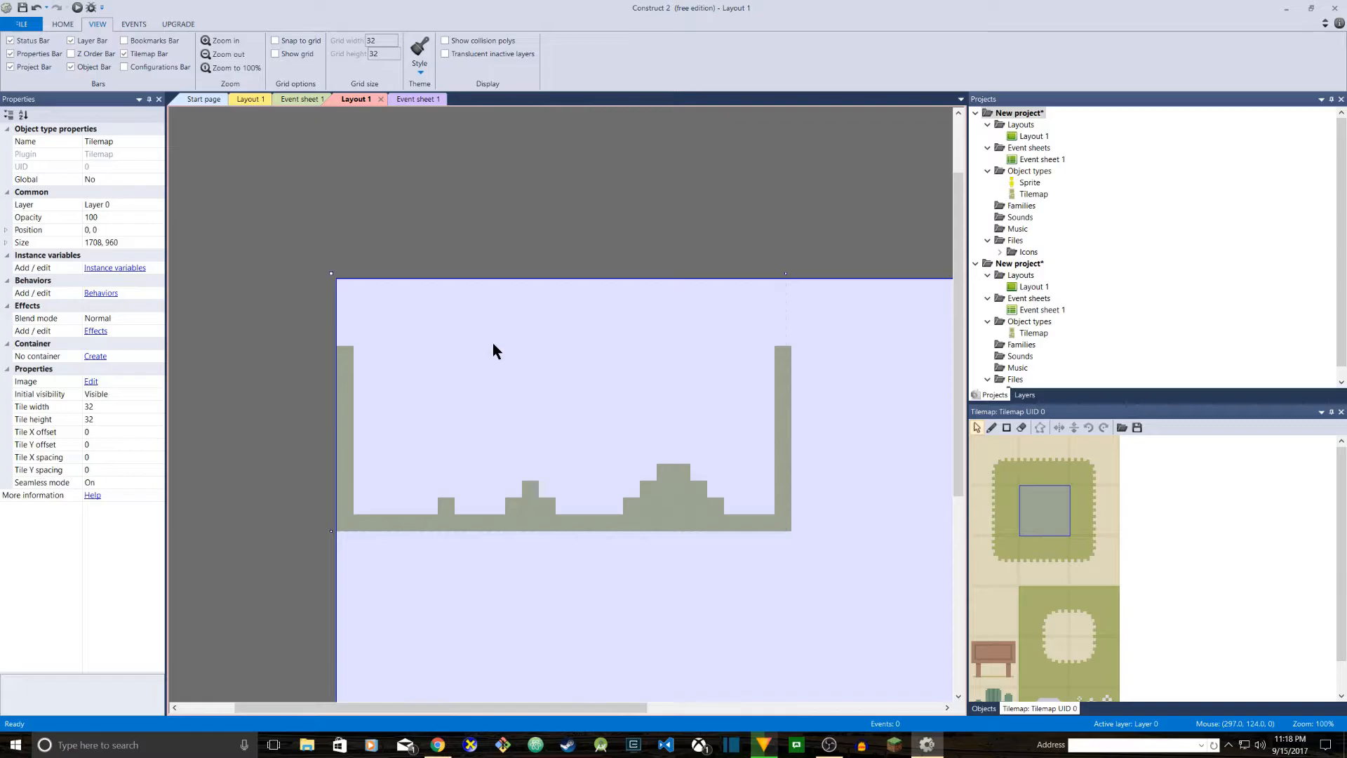
right_click(493, 345)
left_click(434, 346)
left_click(978, 428)
left_click(21, 54)
left_click(21, 54)
Step: Add the Solid behavior to the tilemap
left_click(100, 293)
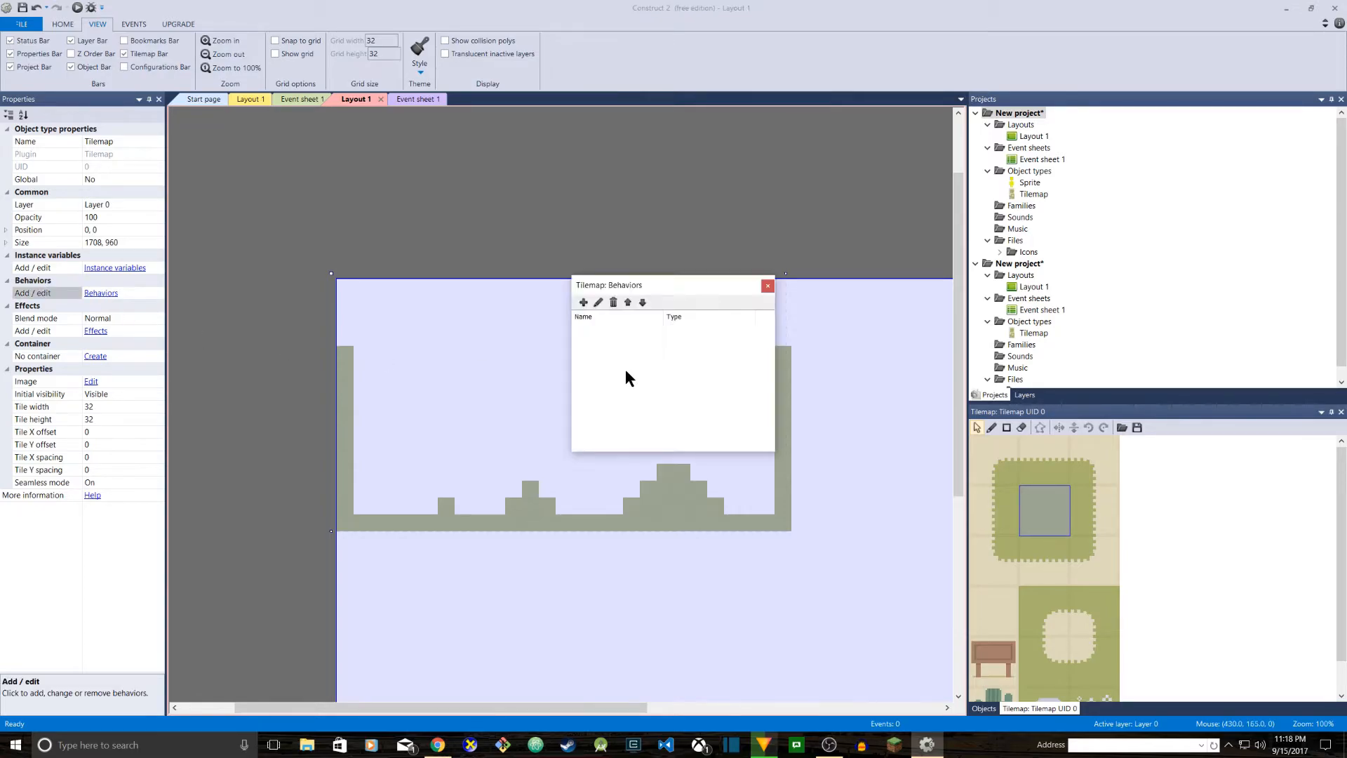
left_click_drag(693, 300, 551, 187)
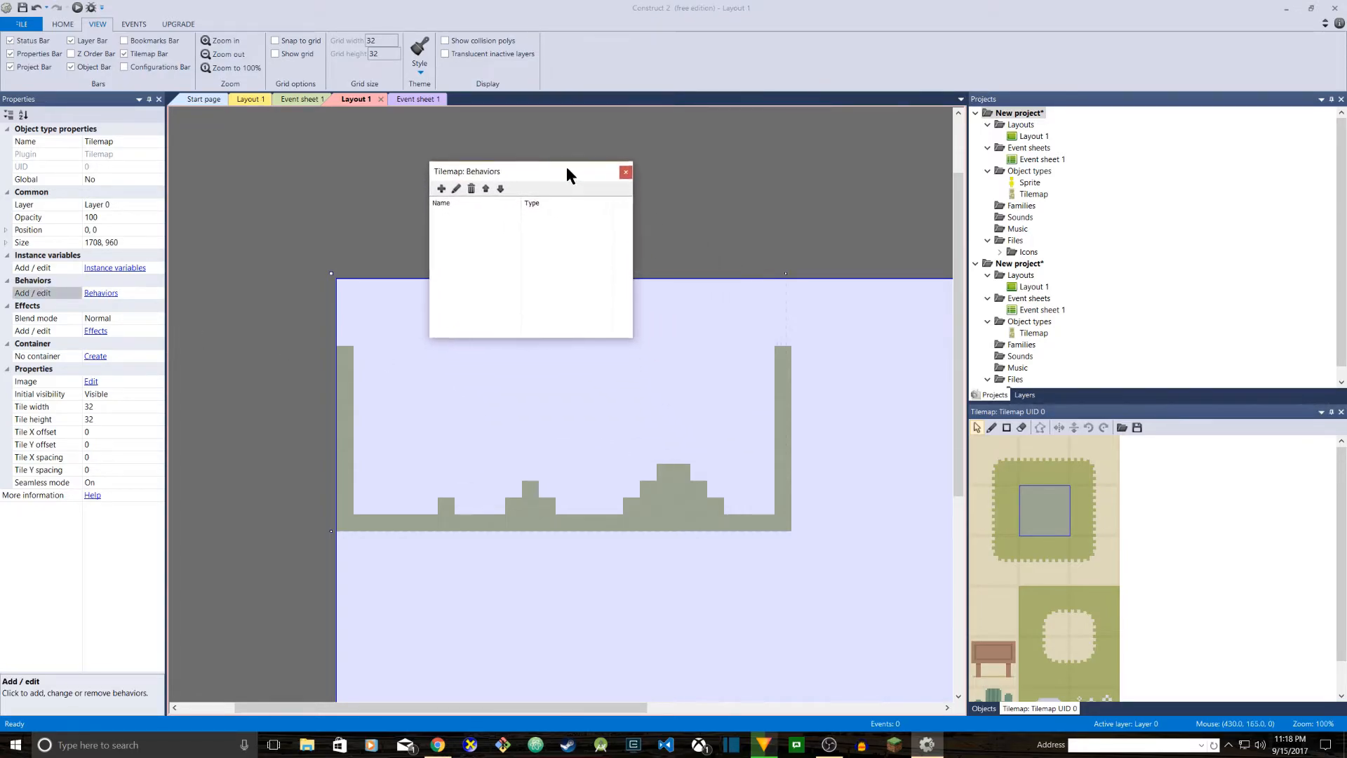
left_click(441, 189)
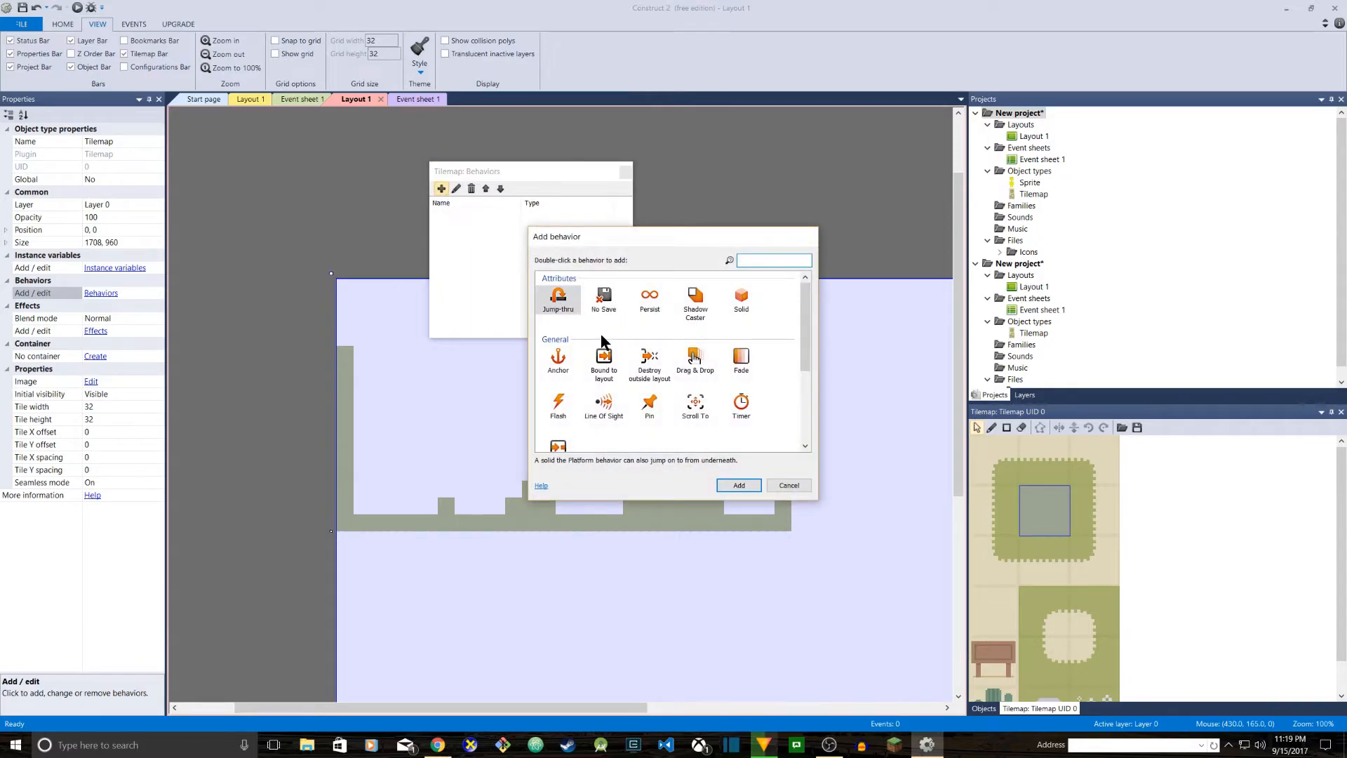
left_click(743, 298)
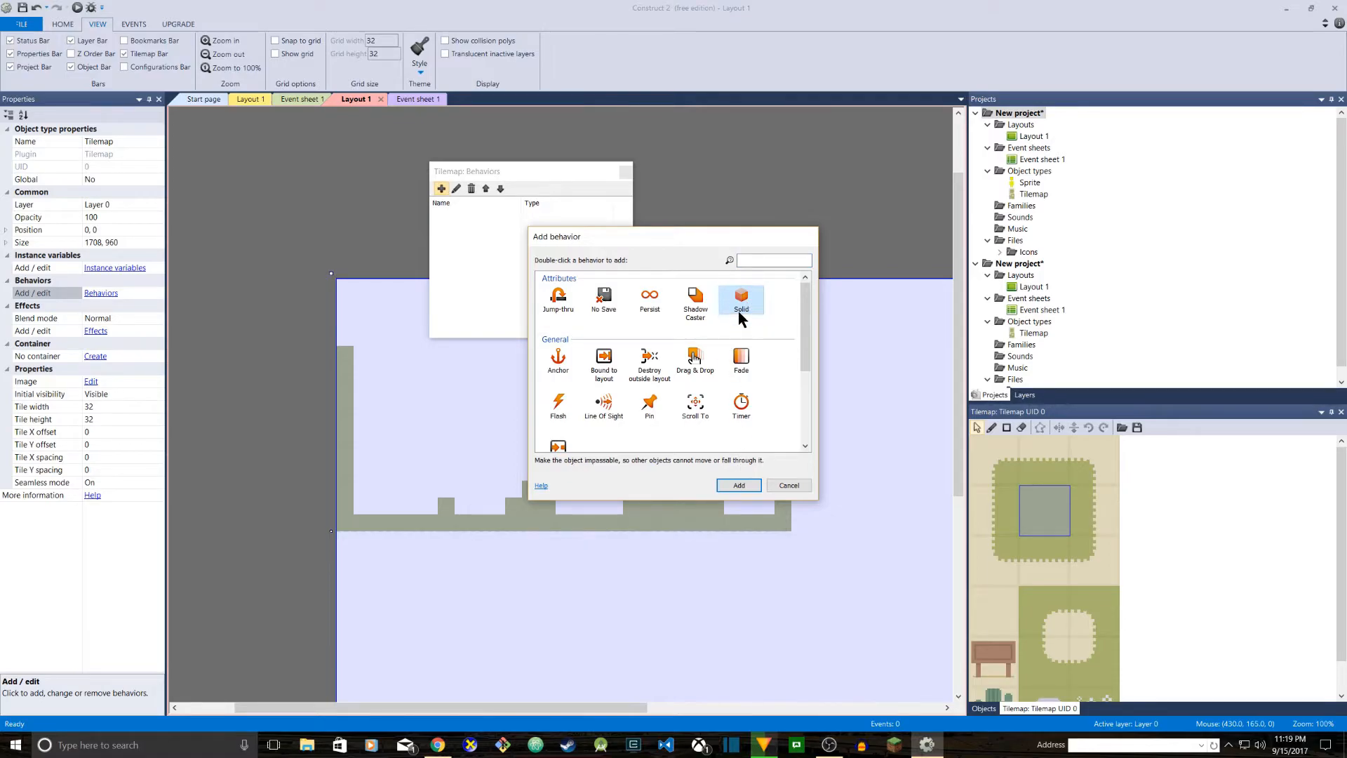
left_click(740, 484)
left_click(625, 172)
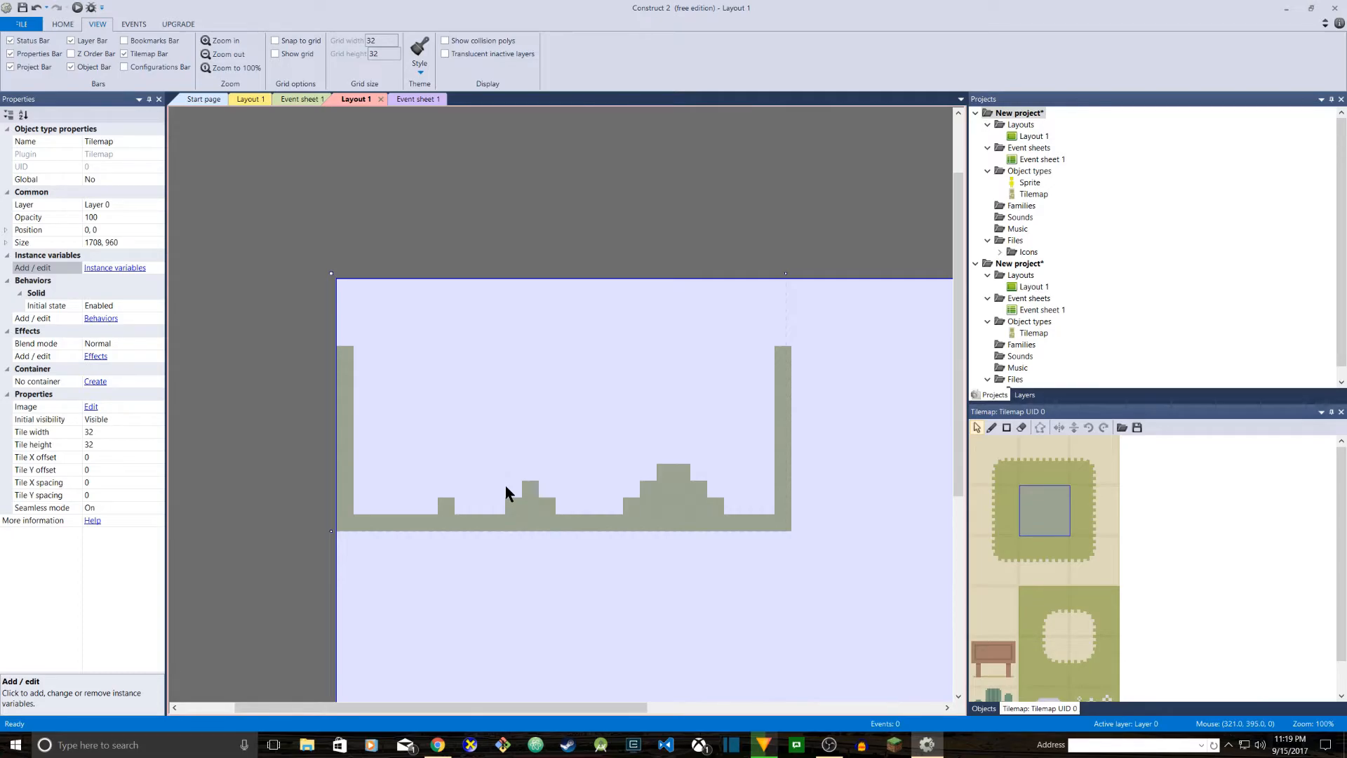
Step: Insert a Sprite object with its default name into the layout, just inside the level's left wall
right_click(400, 310)
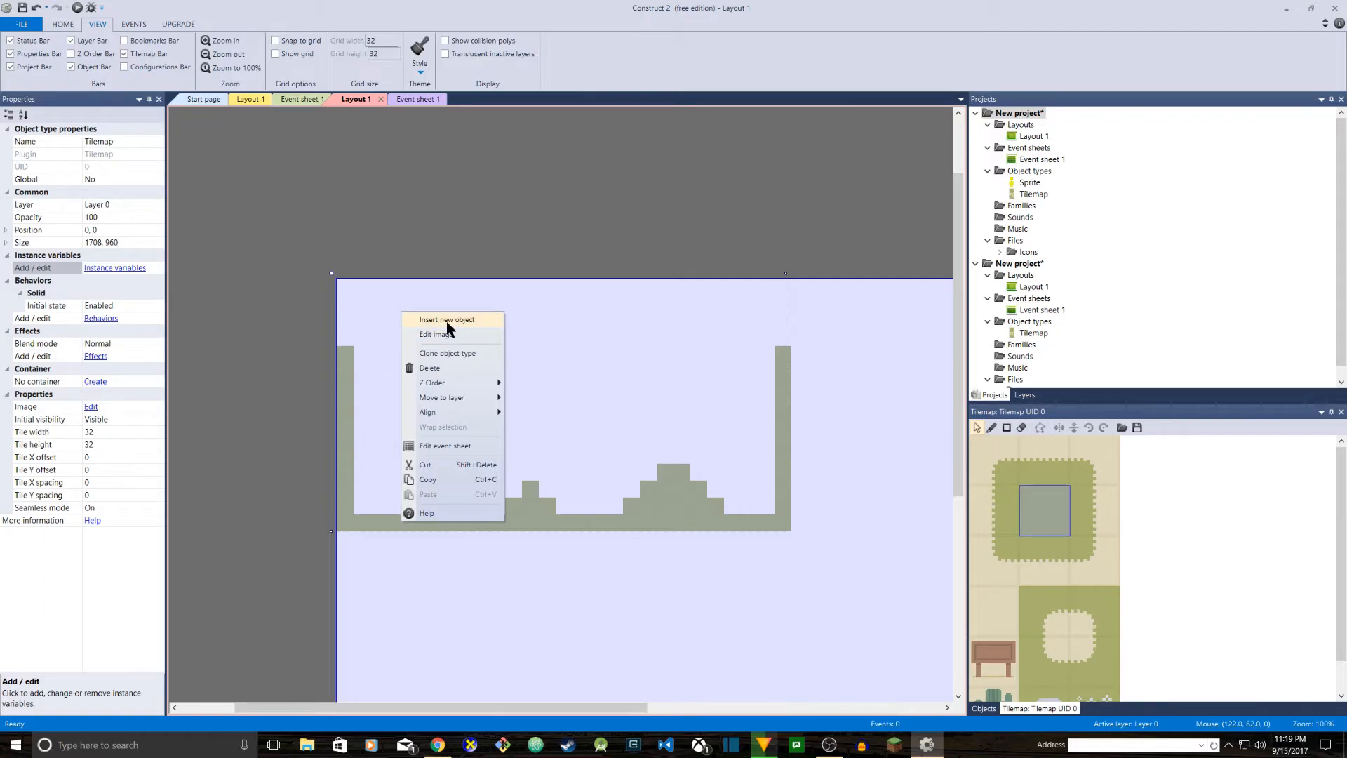
left_click(447, 319)
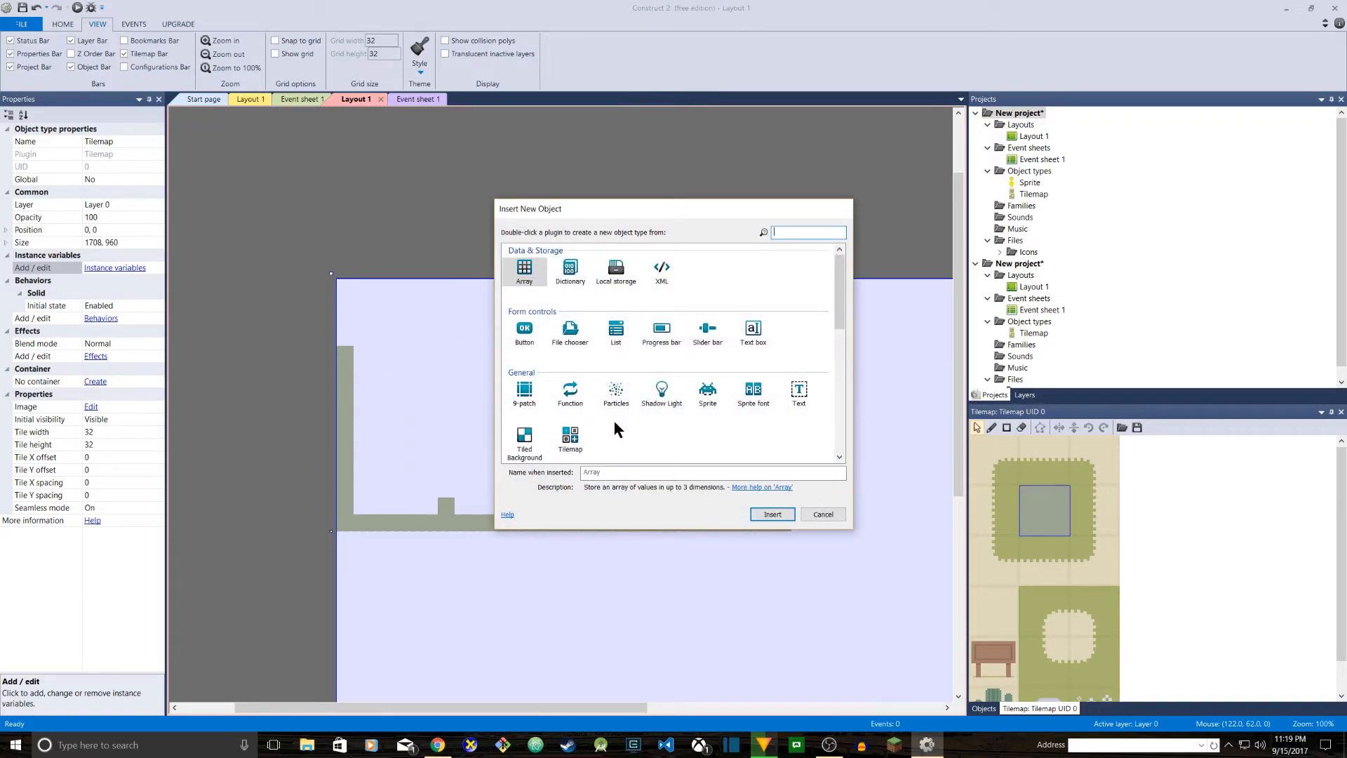
left_click(710, 396)
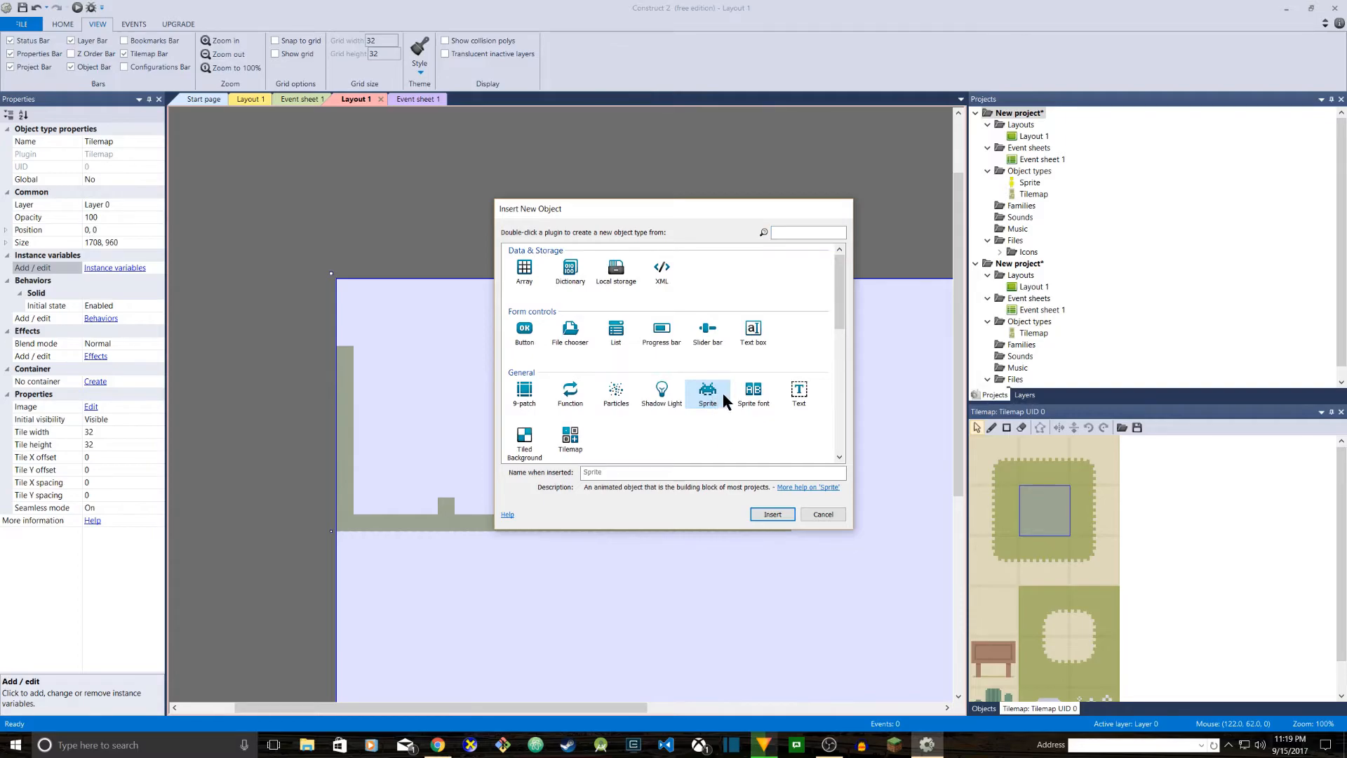
left_click(772, 514)
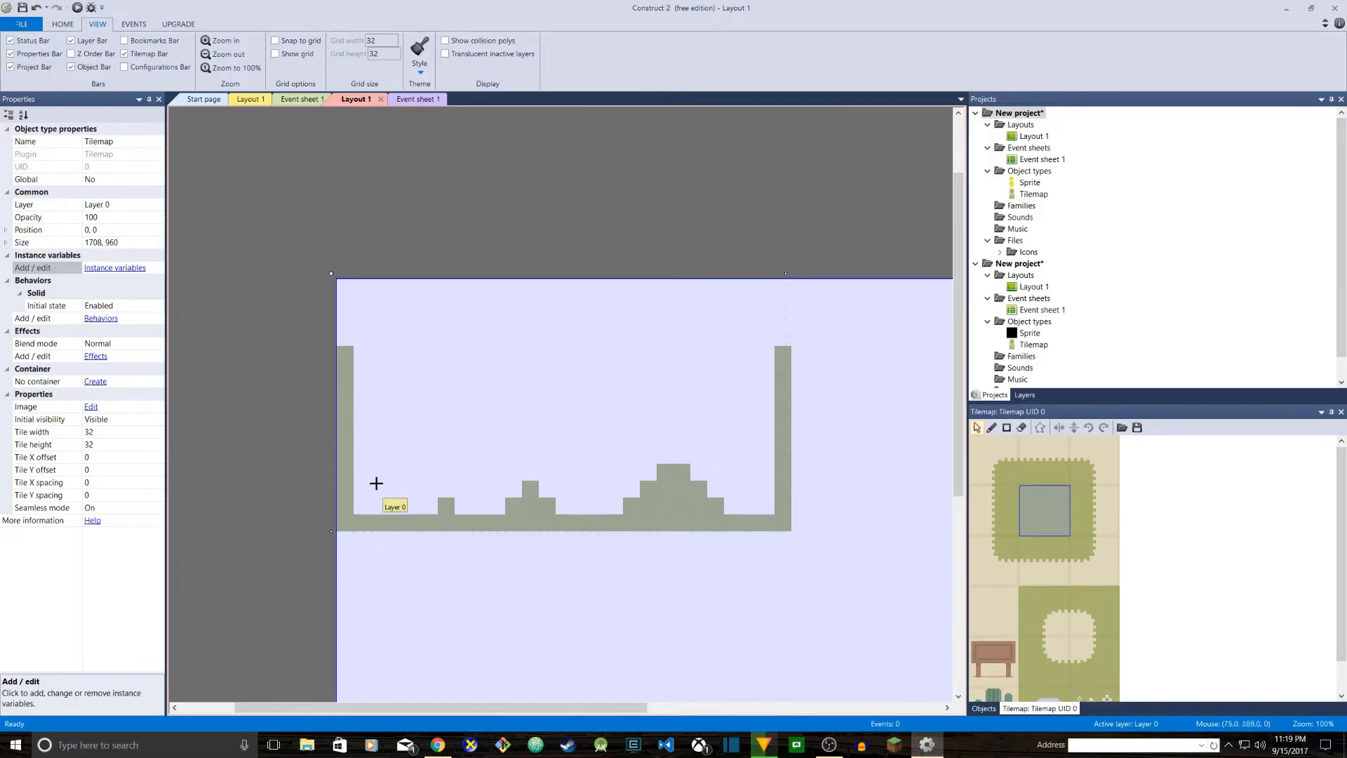
left_click(376, 438)
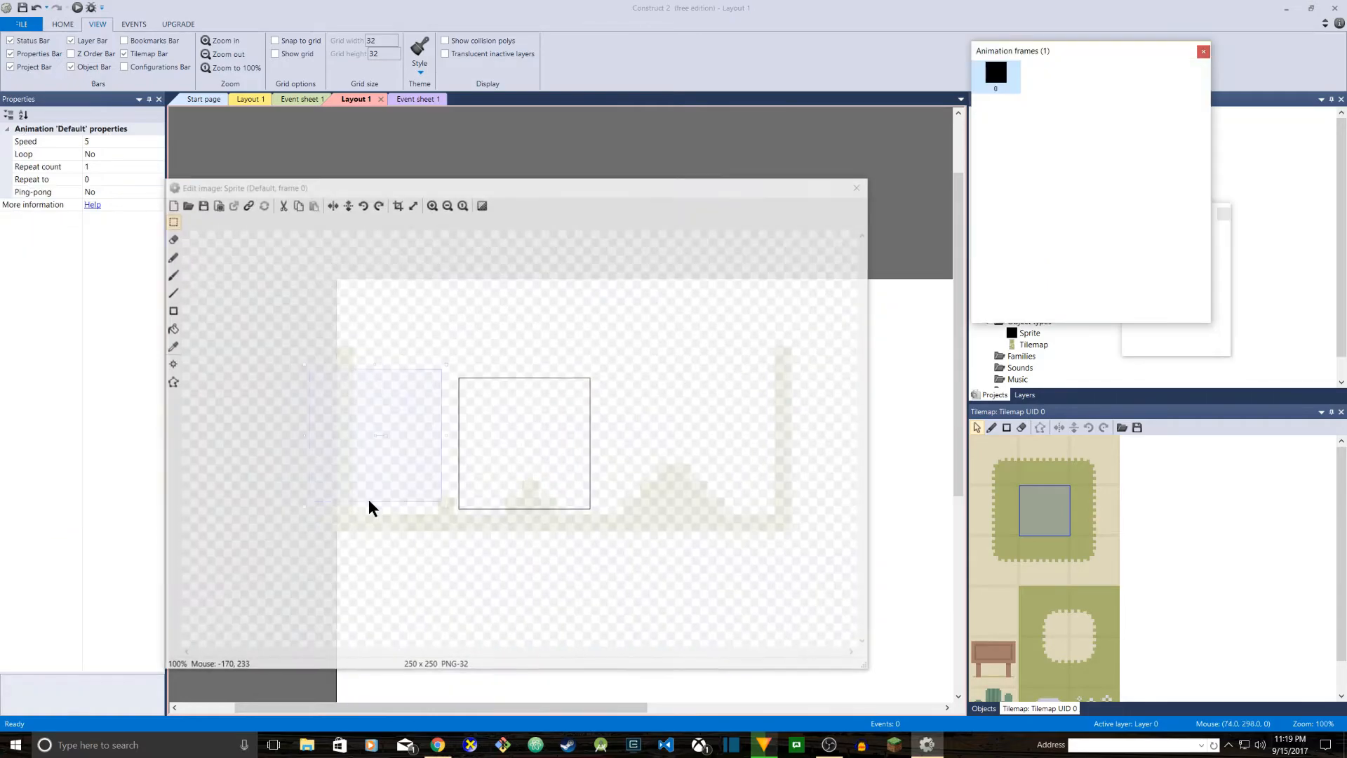
Step: Set the sprite image's drawing colour to a lighter yellow, RGB 237, 248, 84
left_click_drag(571, 193, 618, 142)
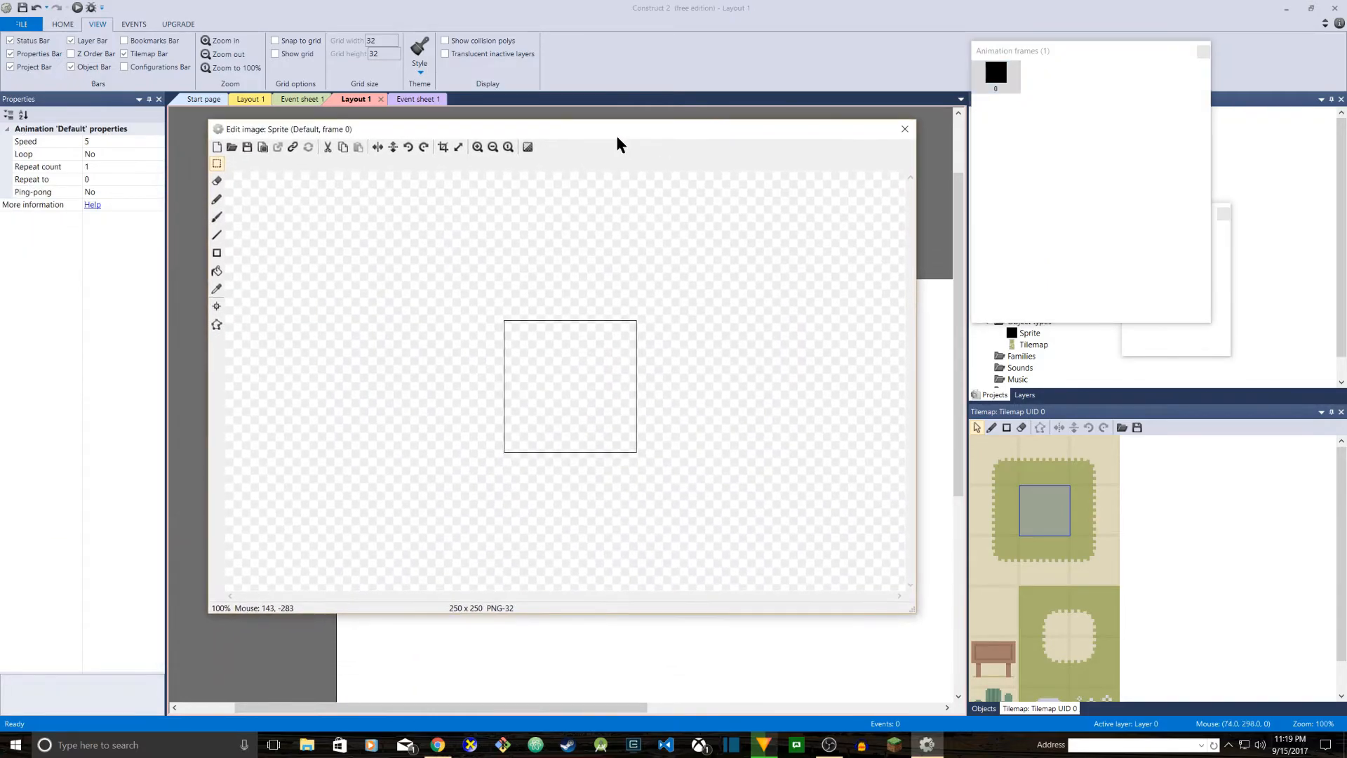
left_click(218, 272)
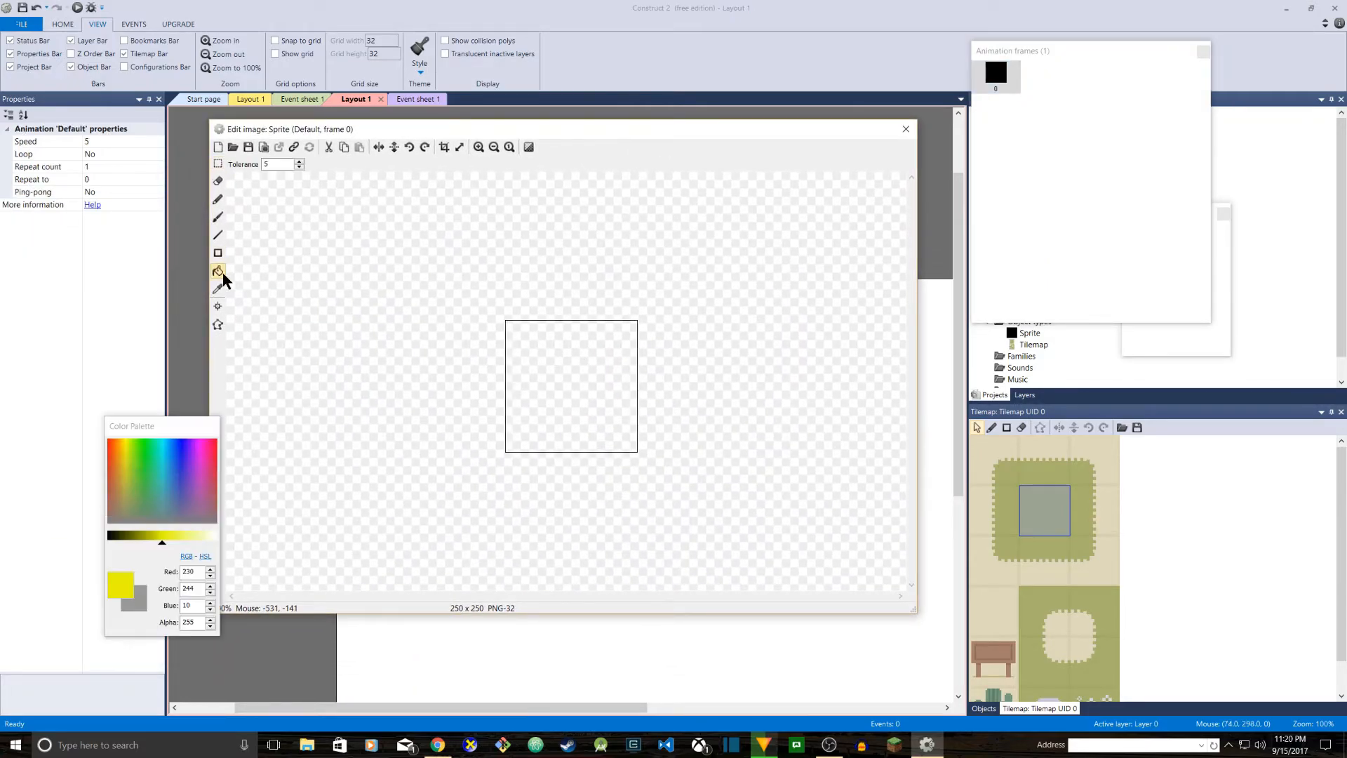
left_click_drag(169, 536, 179, 538)
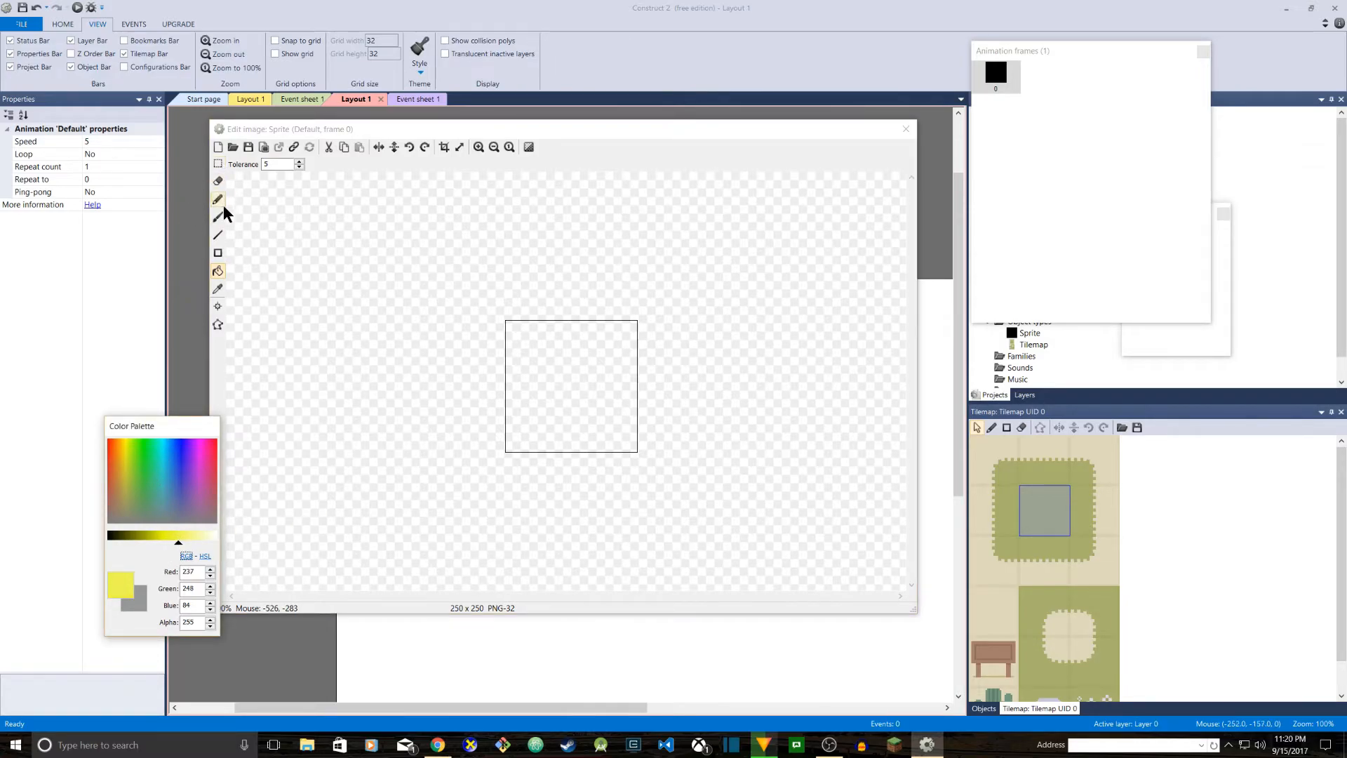
Step: Draw a blocky yellow figure with head, neck, torso and two legs from filled rectangles, and crop the sprite image to it
left_click(218, 253)
left_click_drag(556, 363, 595, 362)
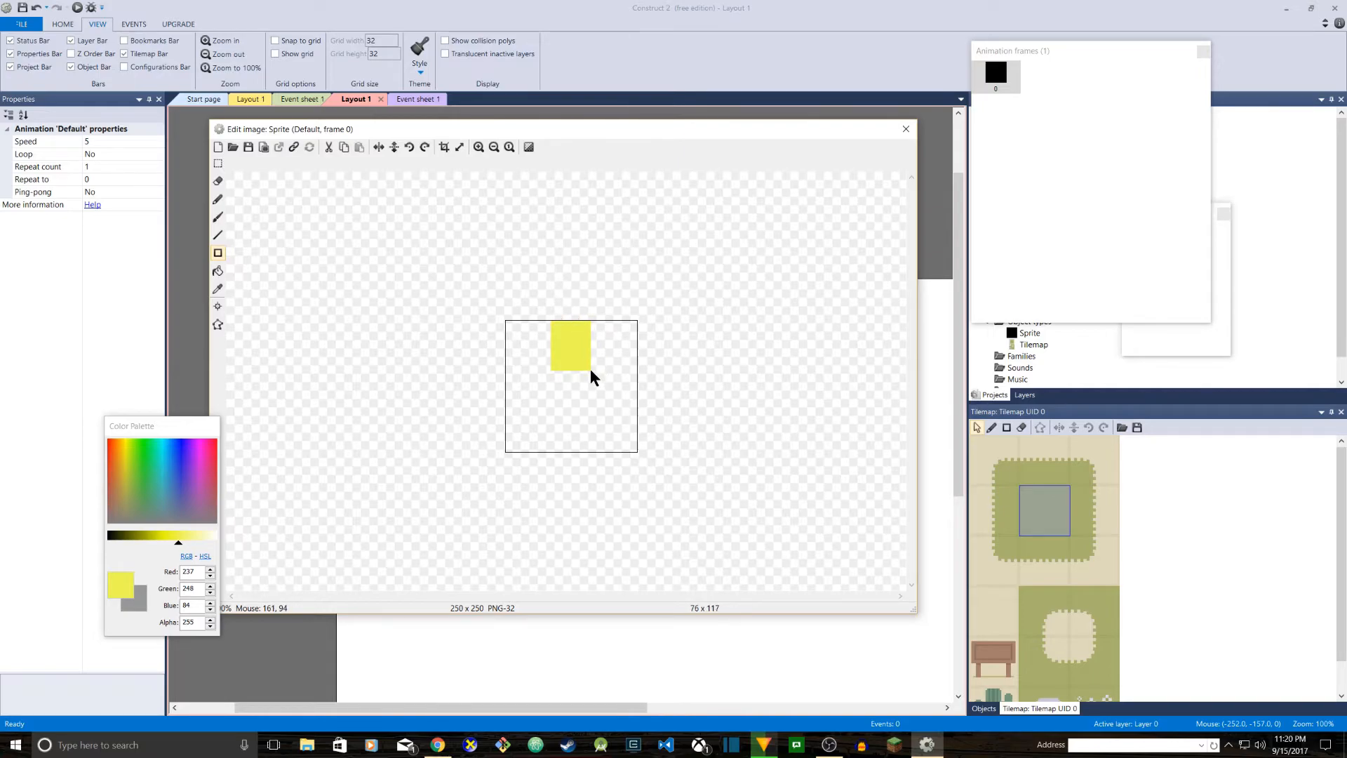
left_click_drag(591, 361, 574, 378)
left_click_drag(594, 423, 600, 416)
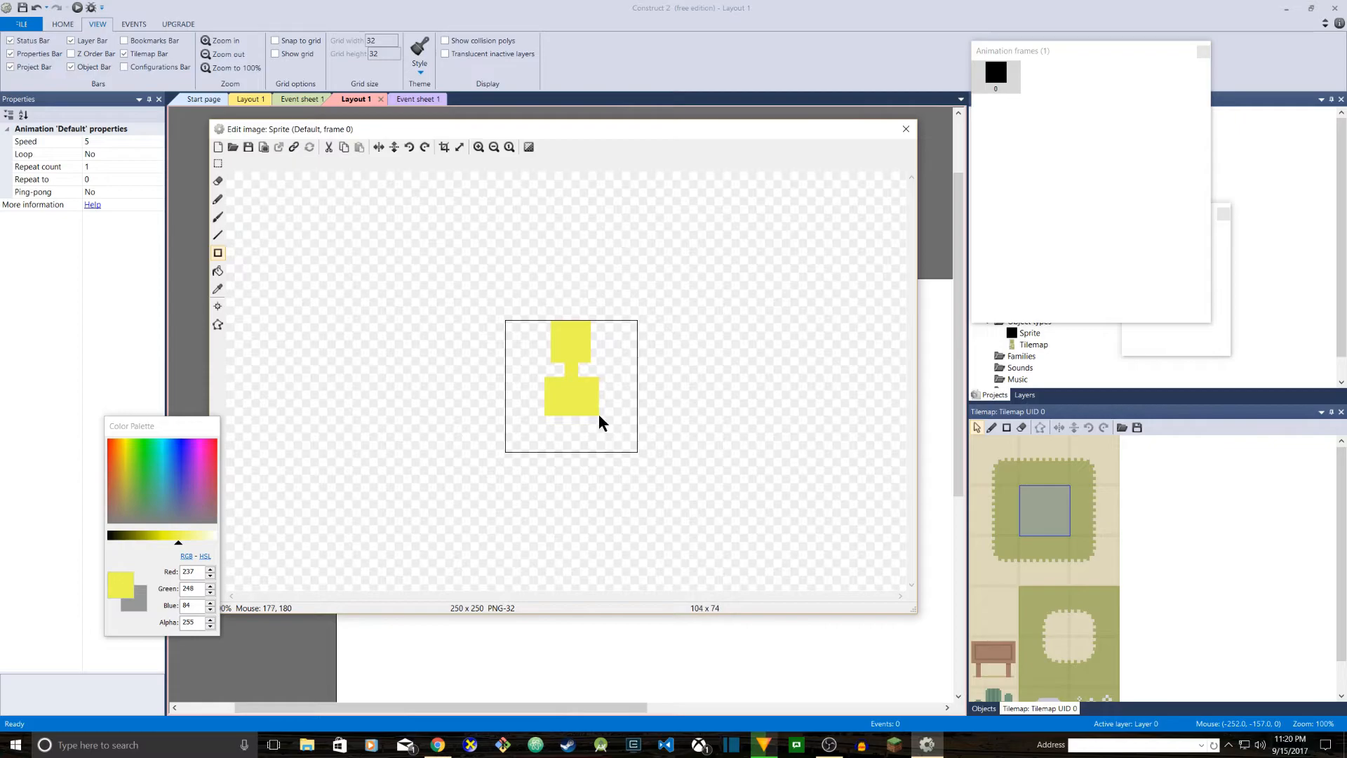
left_click_drag(555, 401, 566, 462)
left_click_drag(575, 400, 583, 463)
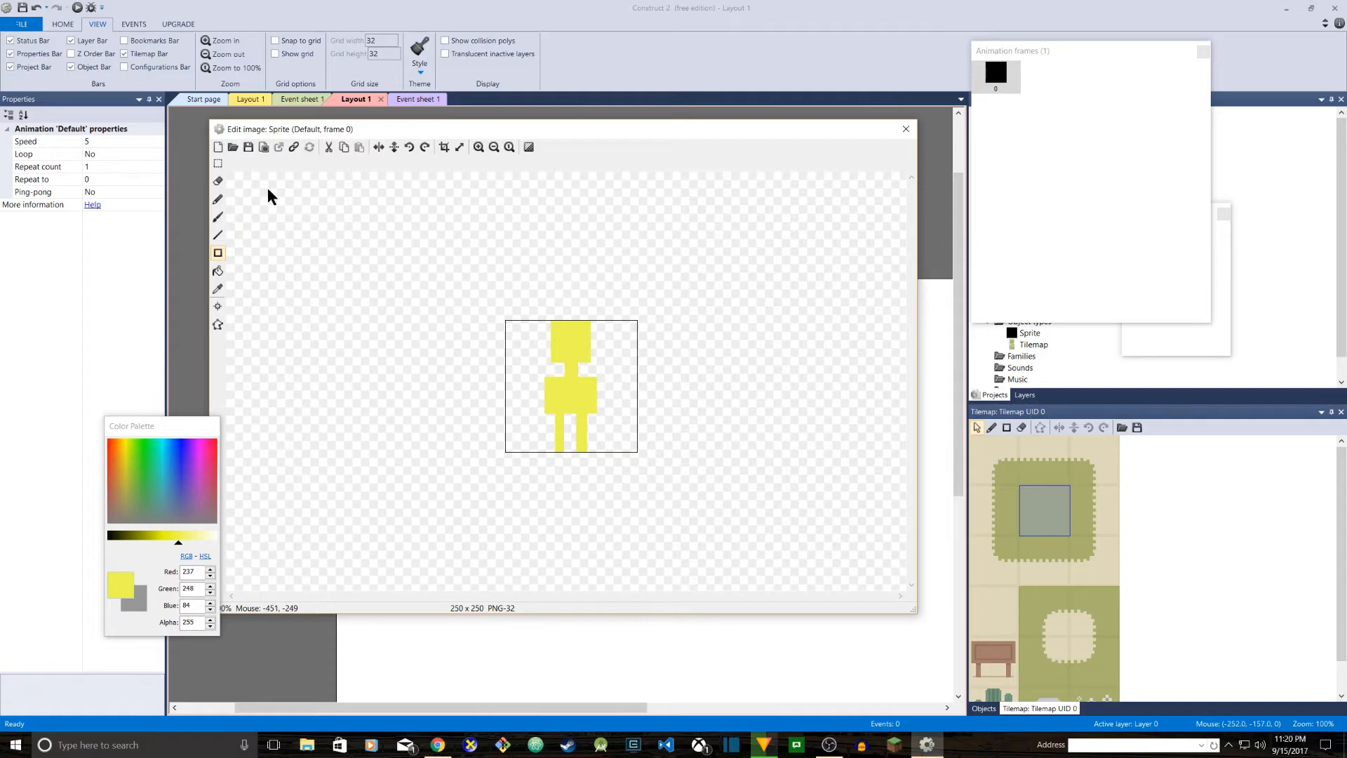
left_click(447, 147)
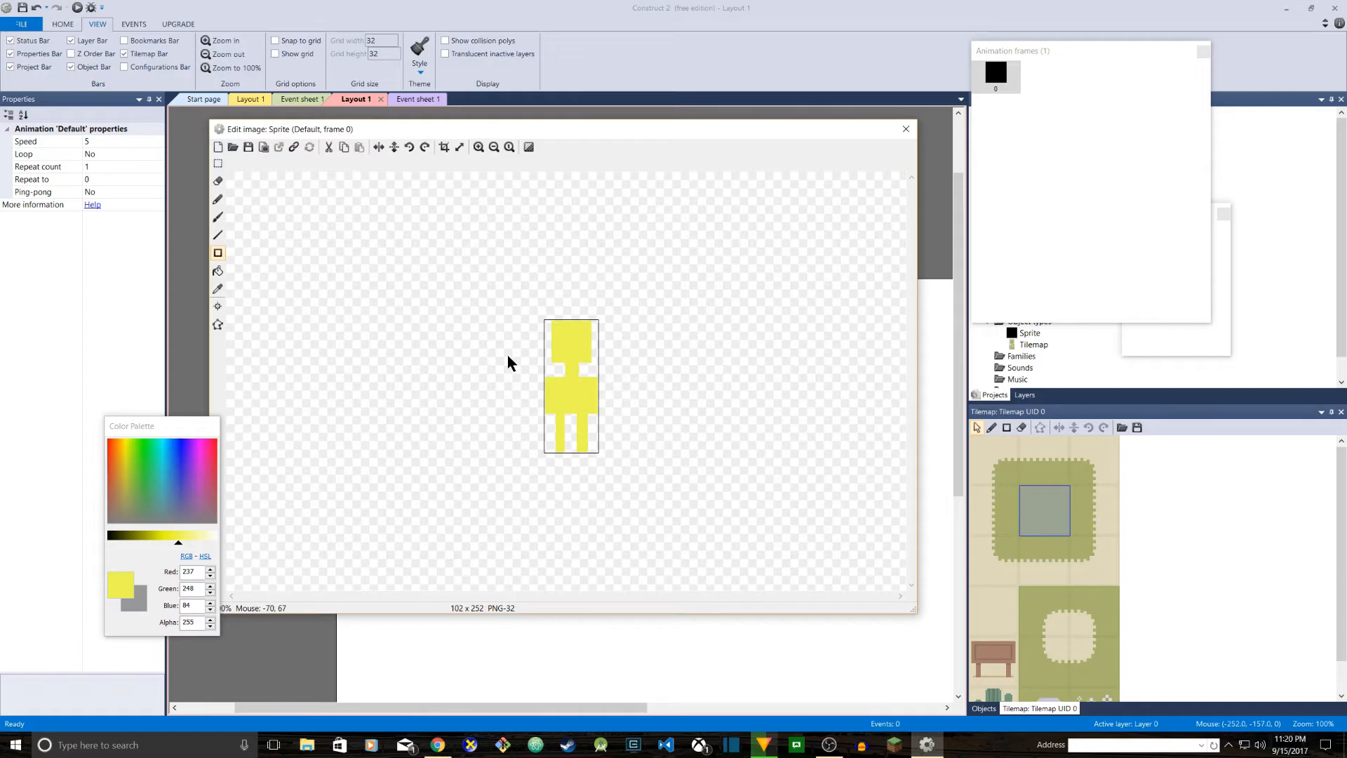
left_click(910, 131)
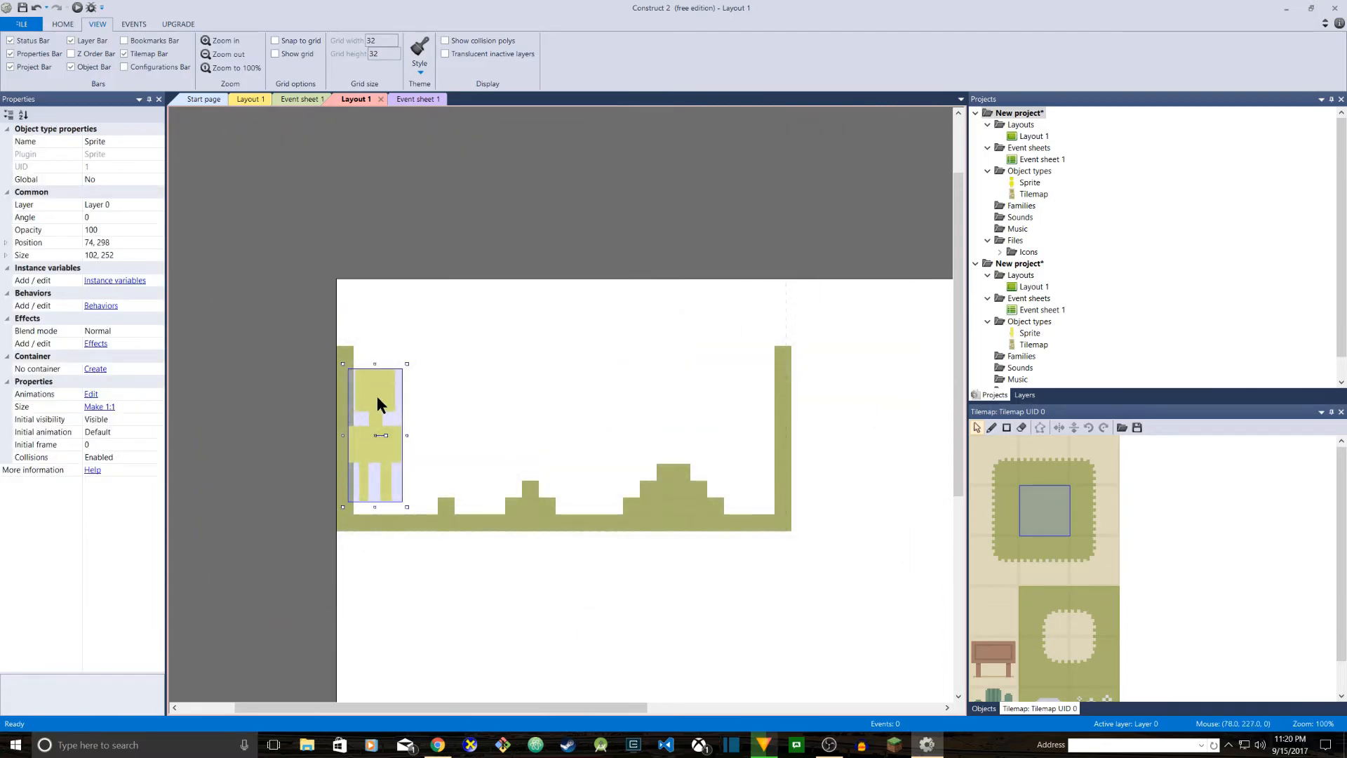
Step: Shrink the figure sprite to about 24 × 60 and place it just above the floor near the left wall, at about 76, 392
left_click(978, 427)
mouse_move(380, 411)
left_mouse_down()
mouse_move(414, 387)
mouse_move(724, 418)
mouse_move(407, 387)
mouse_move(594, 403)
mouse_move(404, 398)
mouse_move(404, 414)
left_mouse_up()
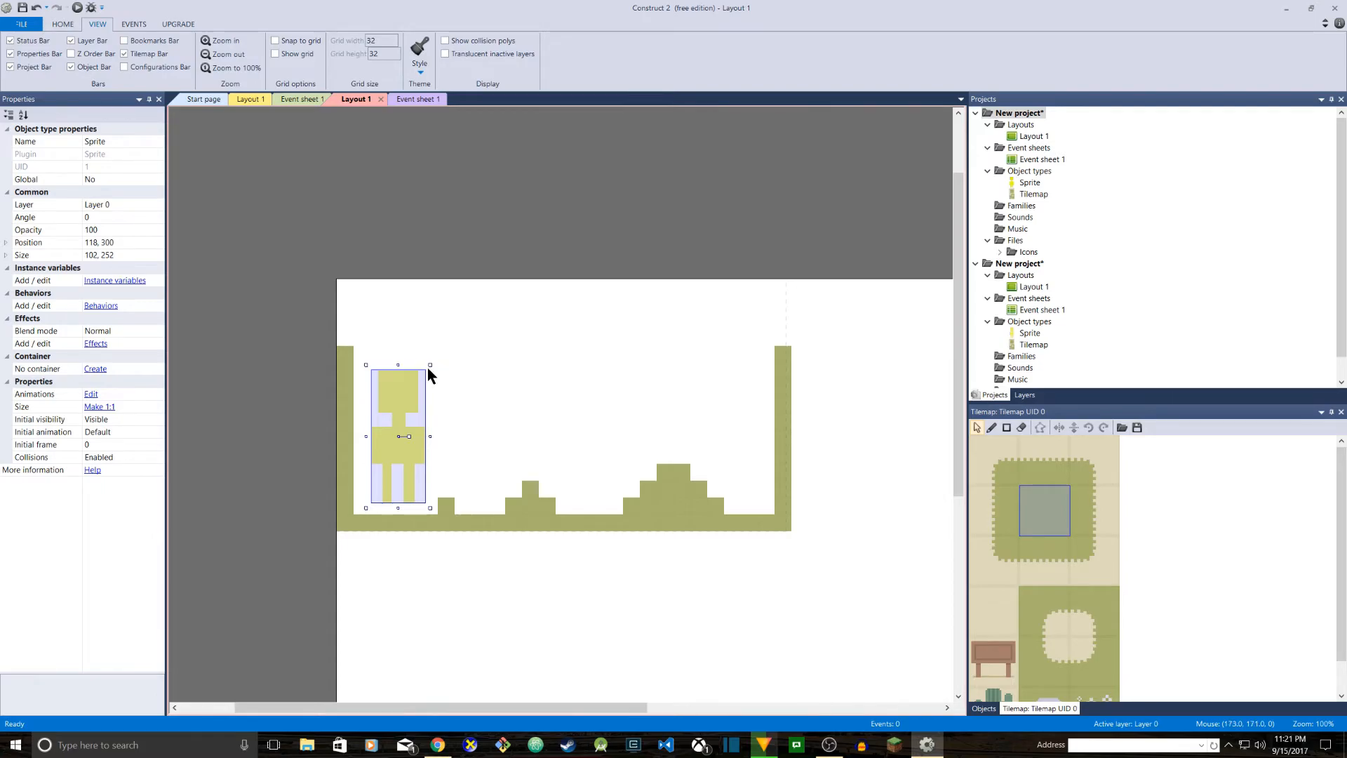
left_click_drag(430, 365, 377, 480)
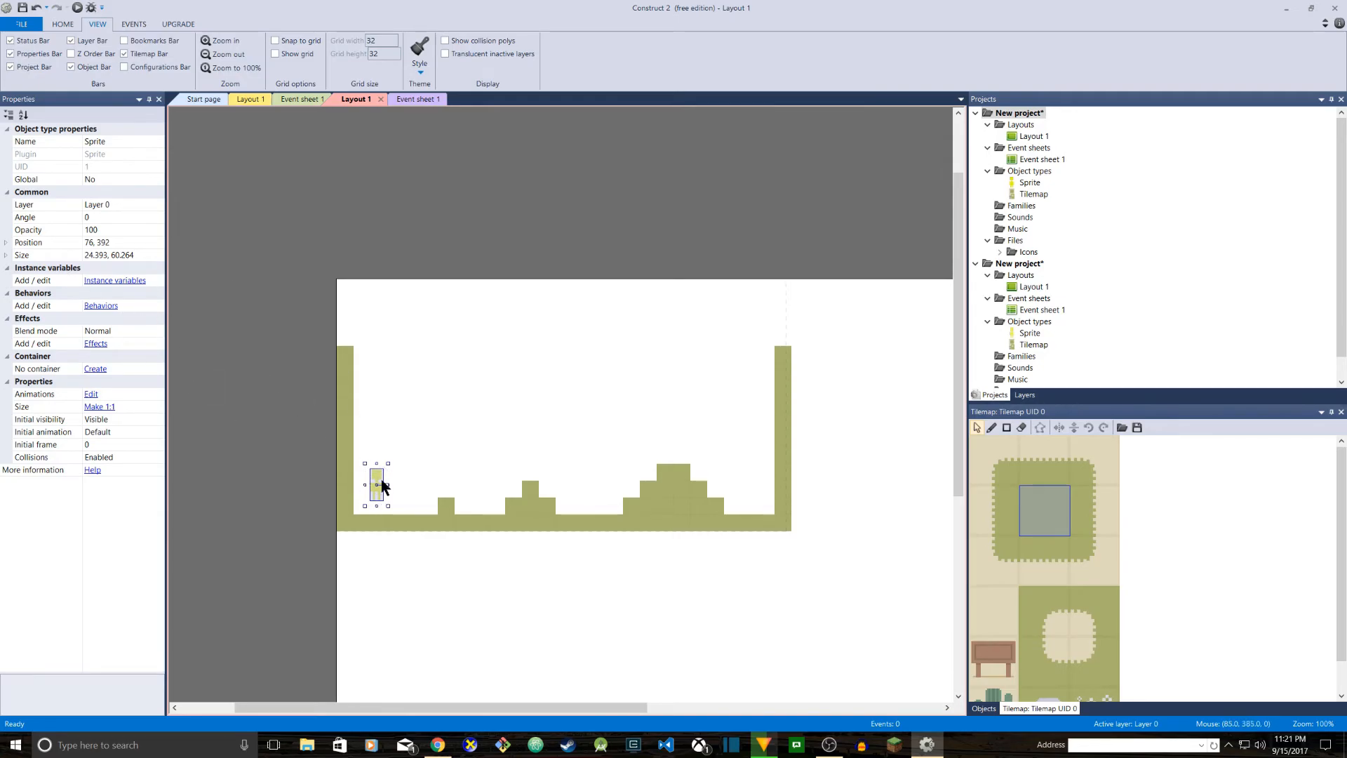
Step: Add the Platform movement behavior to the yellow figure sprite
left_click(100, 307)
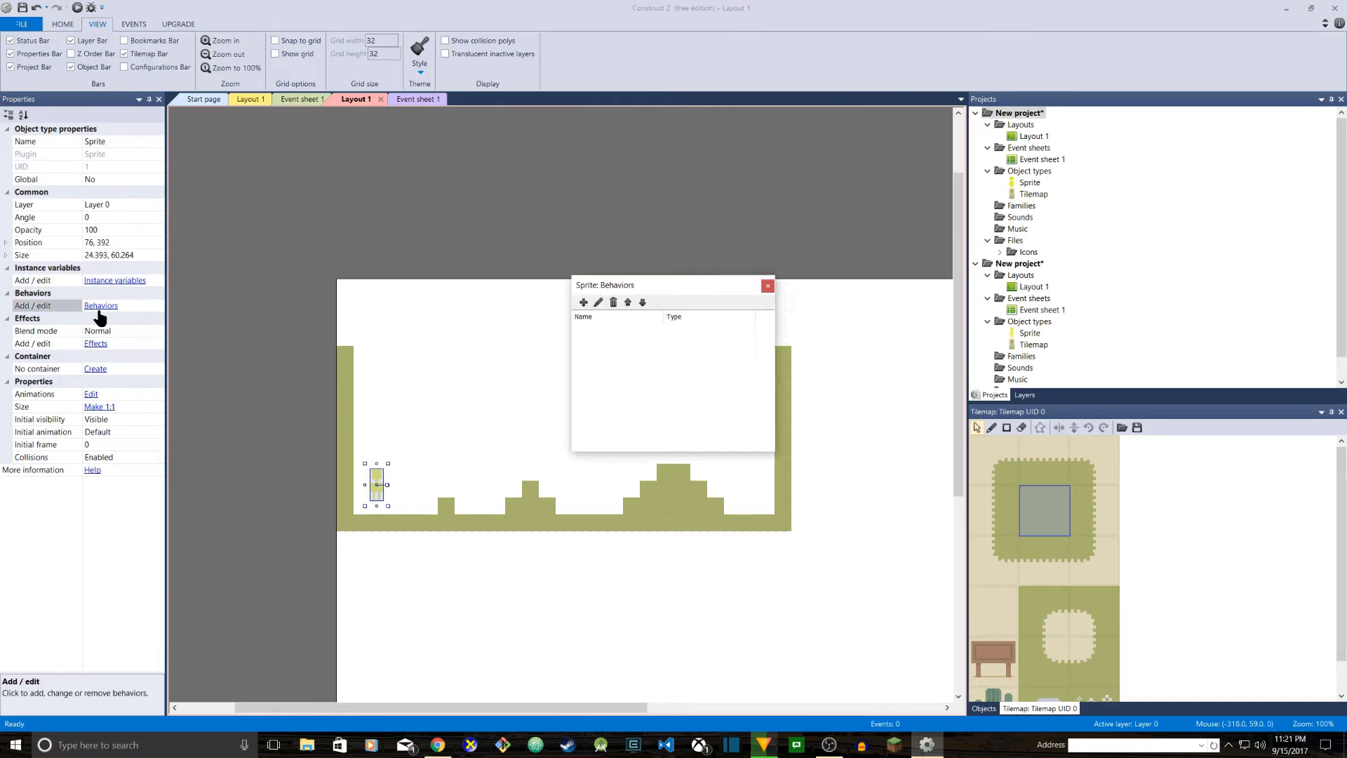
left_click_drag(635, 292, 536, 133)
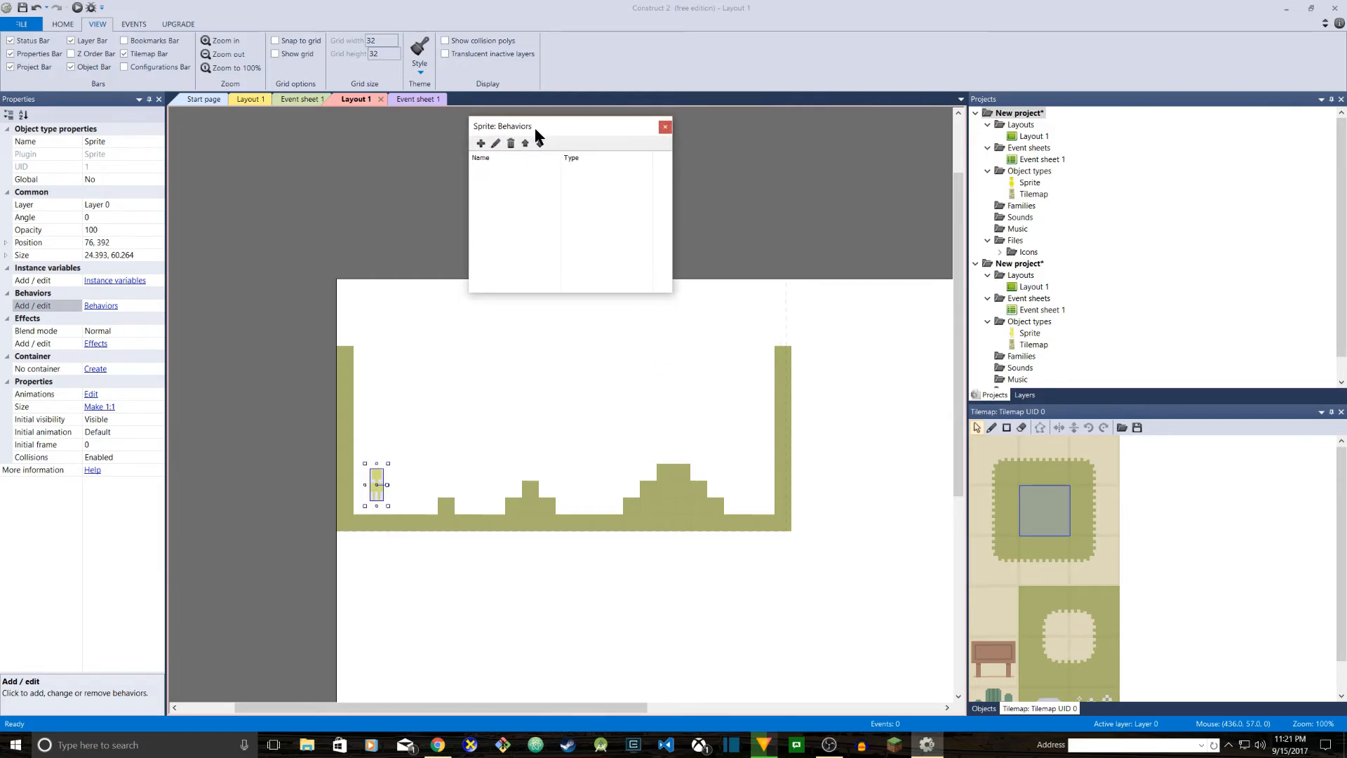
left_click(482, 143)
scroll(642, 358, "down", 4)
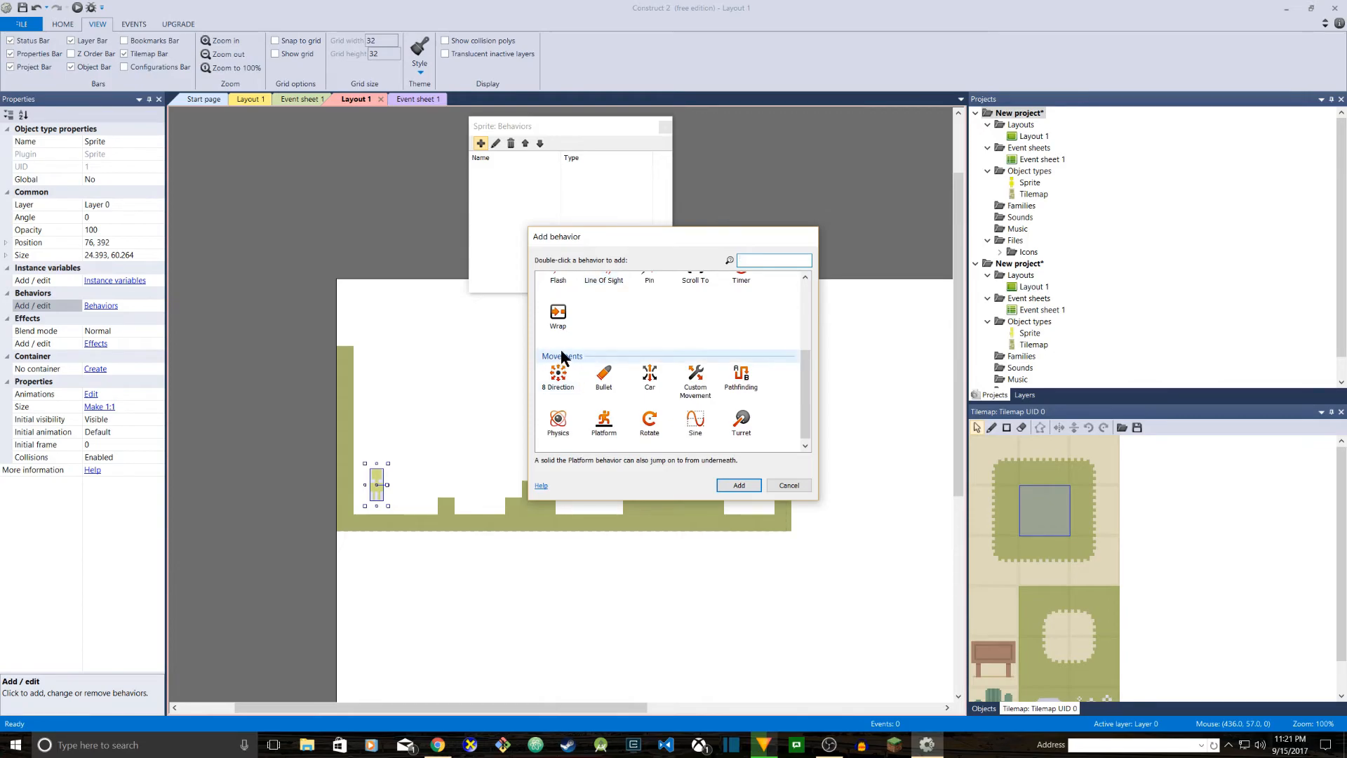
scroll(631, 378, "down", 1)
left_click(602, 424)
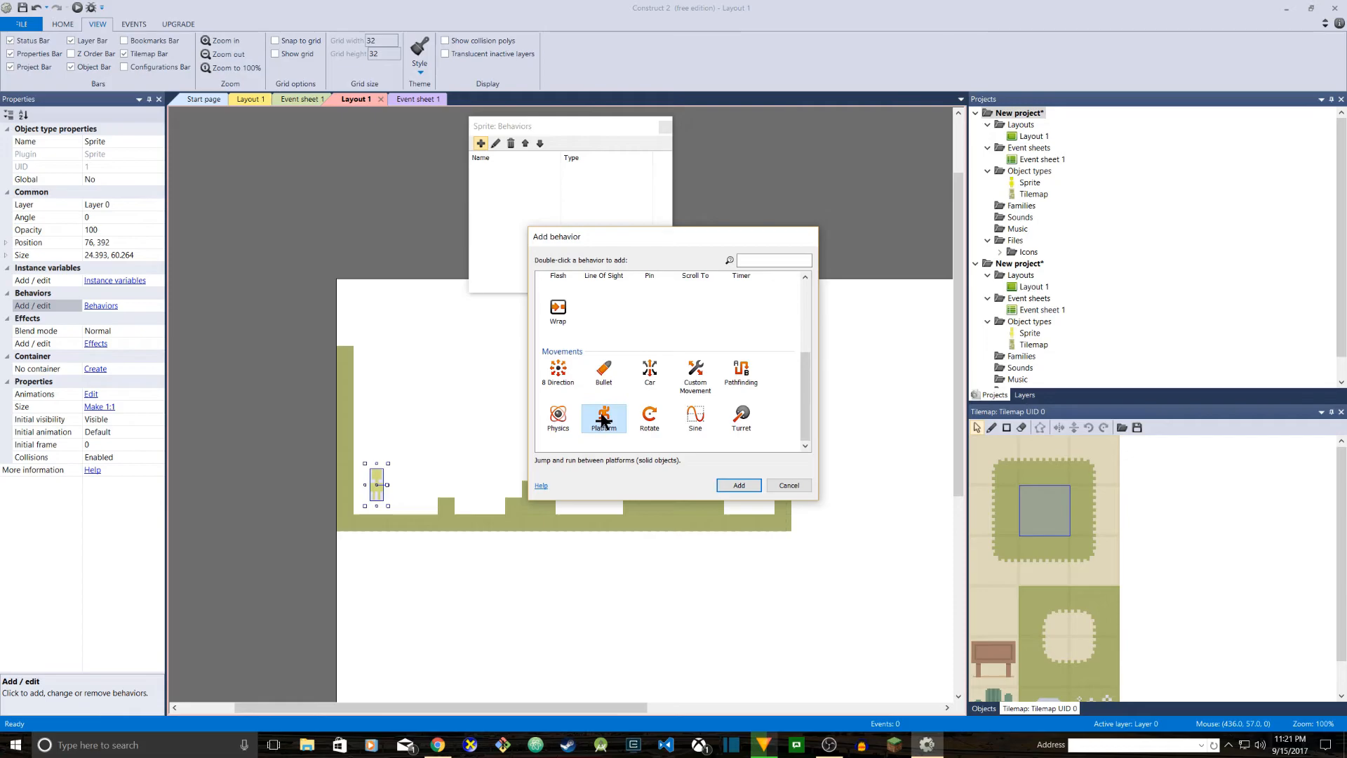
left_click(739, 485)
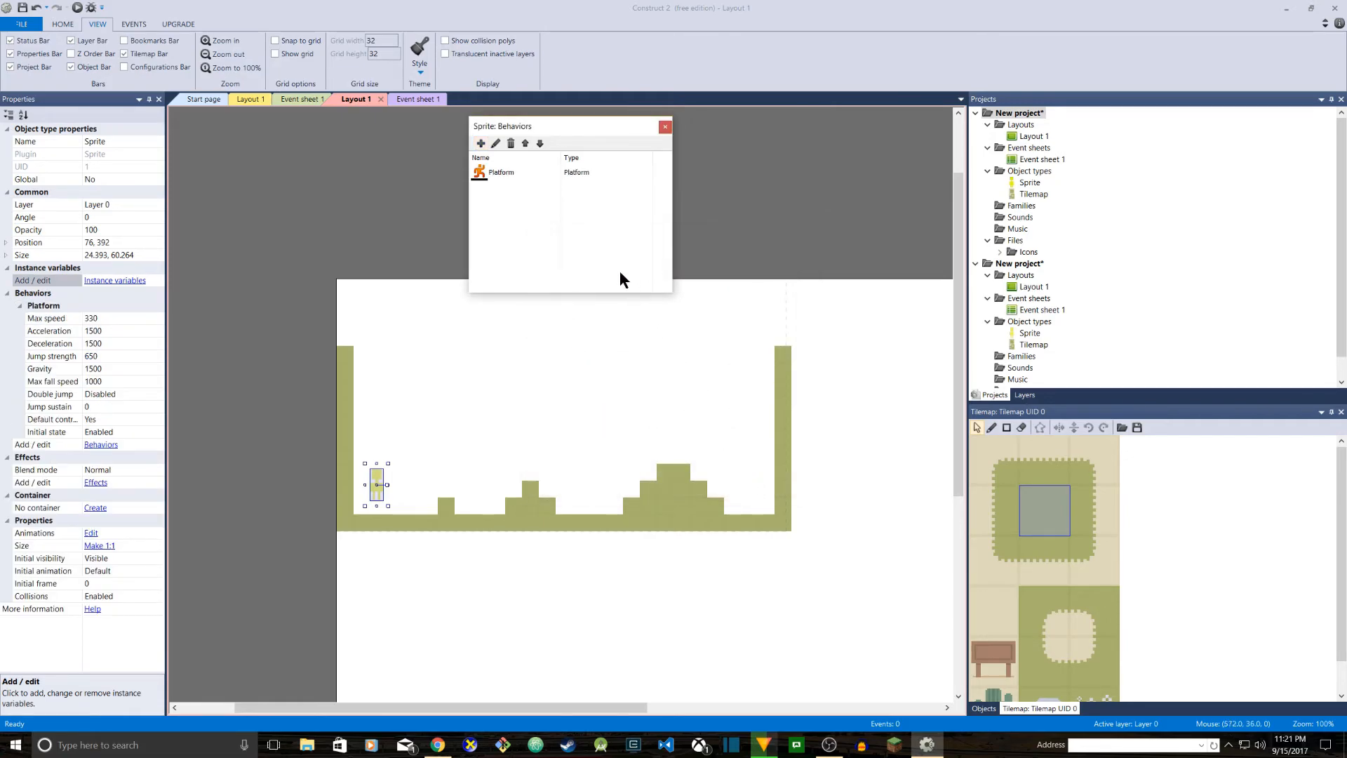
left_click(665, 127)
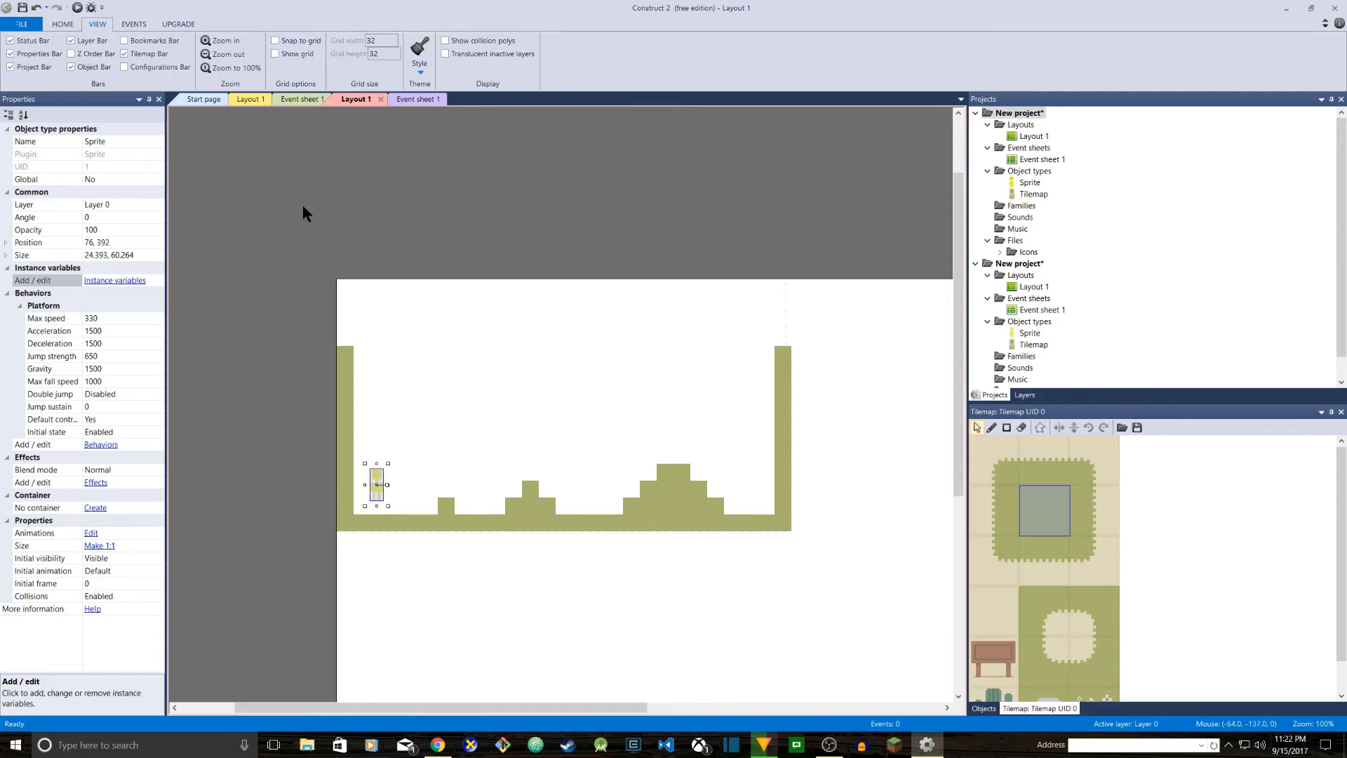
Step: Run the layout as a preview in the browser
left_click(63, 22)
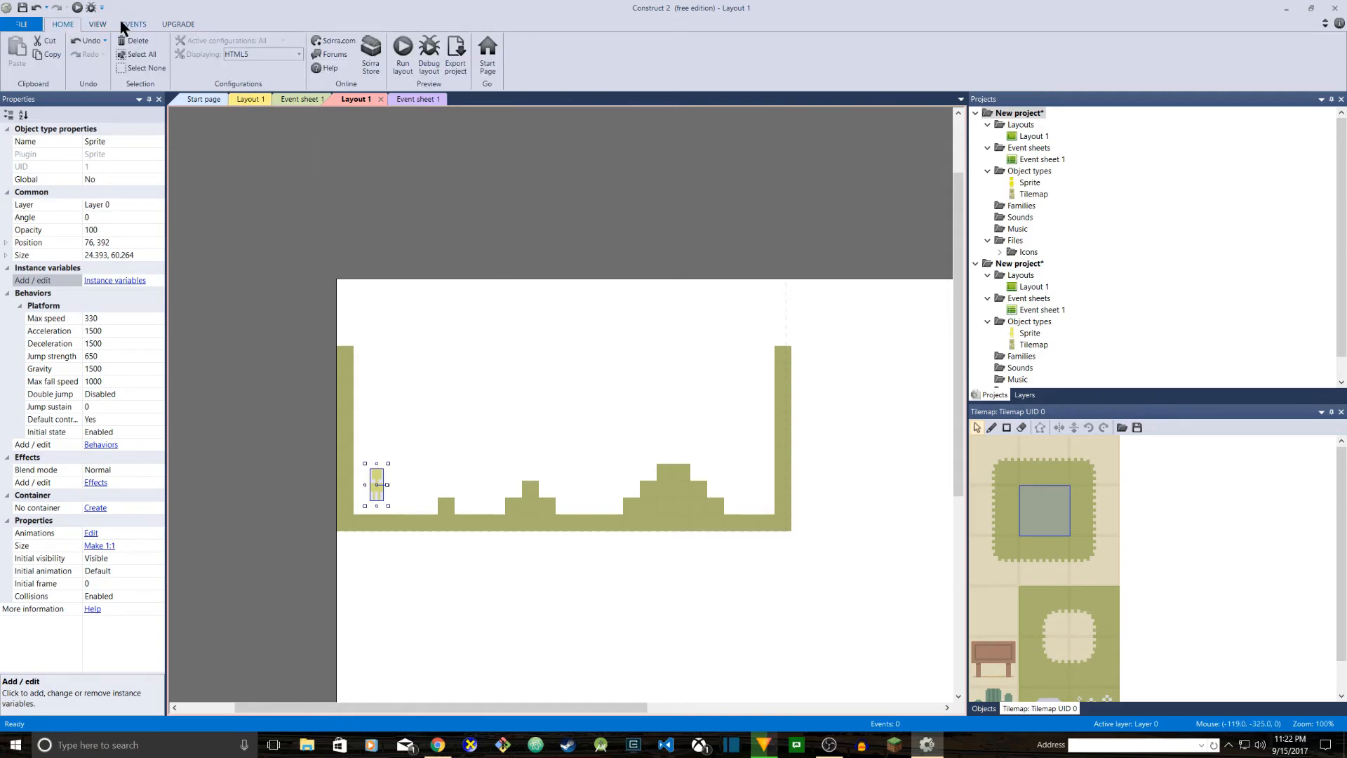
left_click(99, 24)
left_click(133, 24)
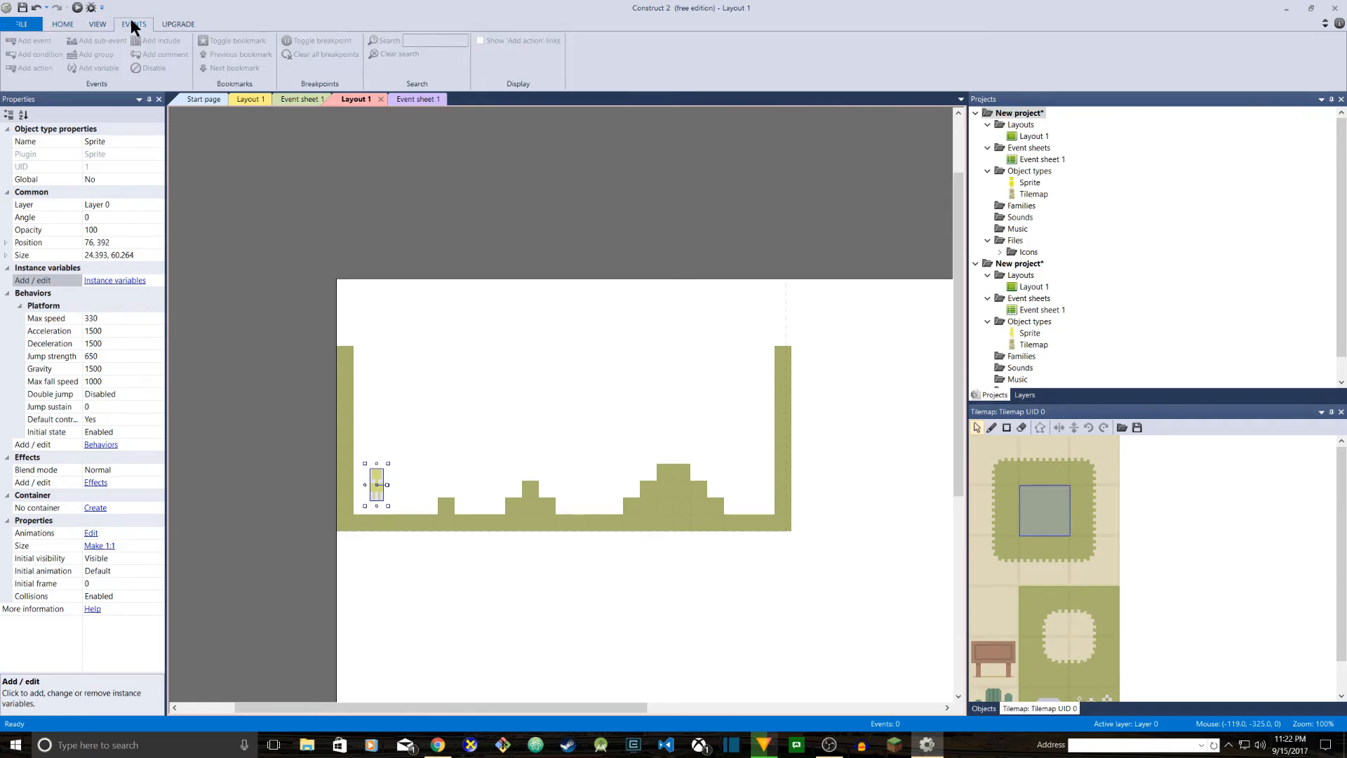
left_click(69, 24)
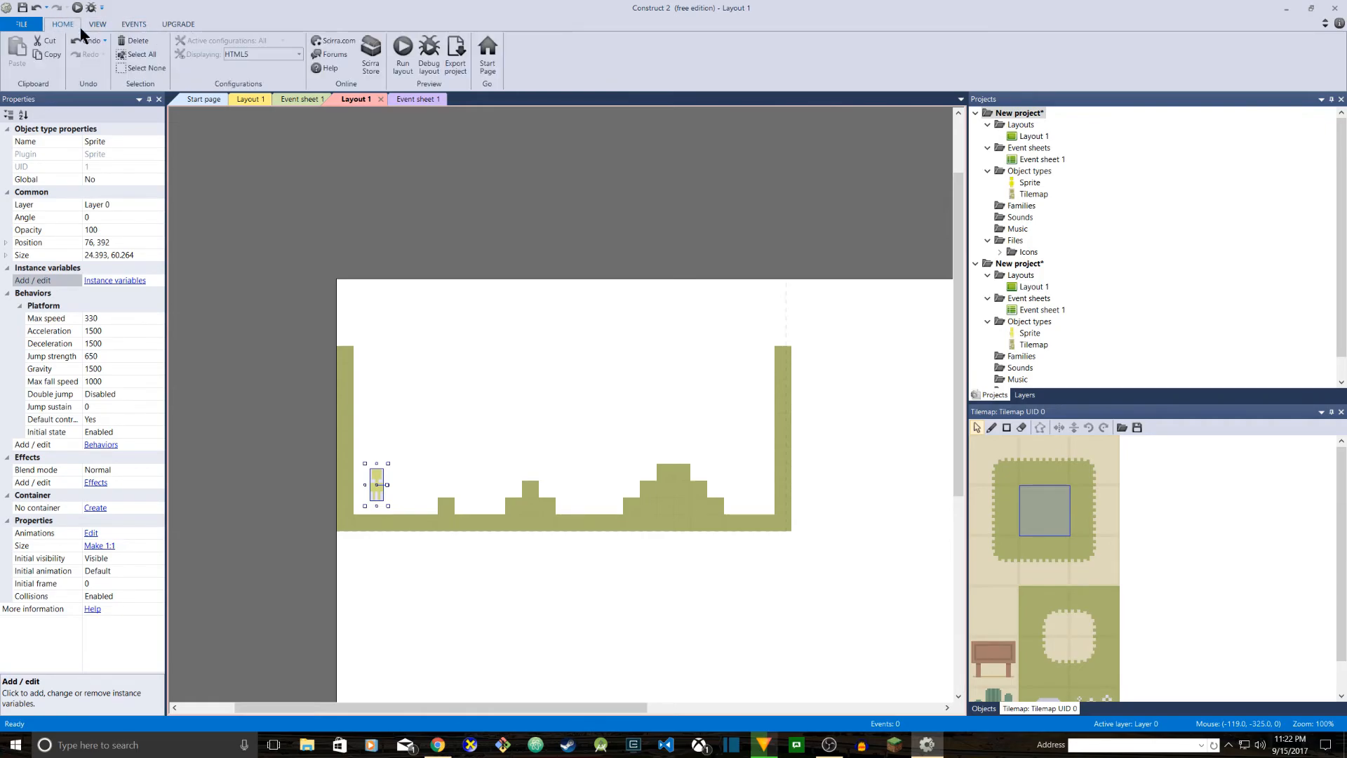
left_click(402, 56)
left_click(405, 56)
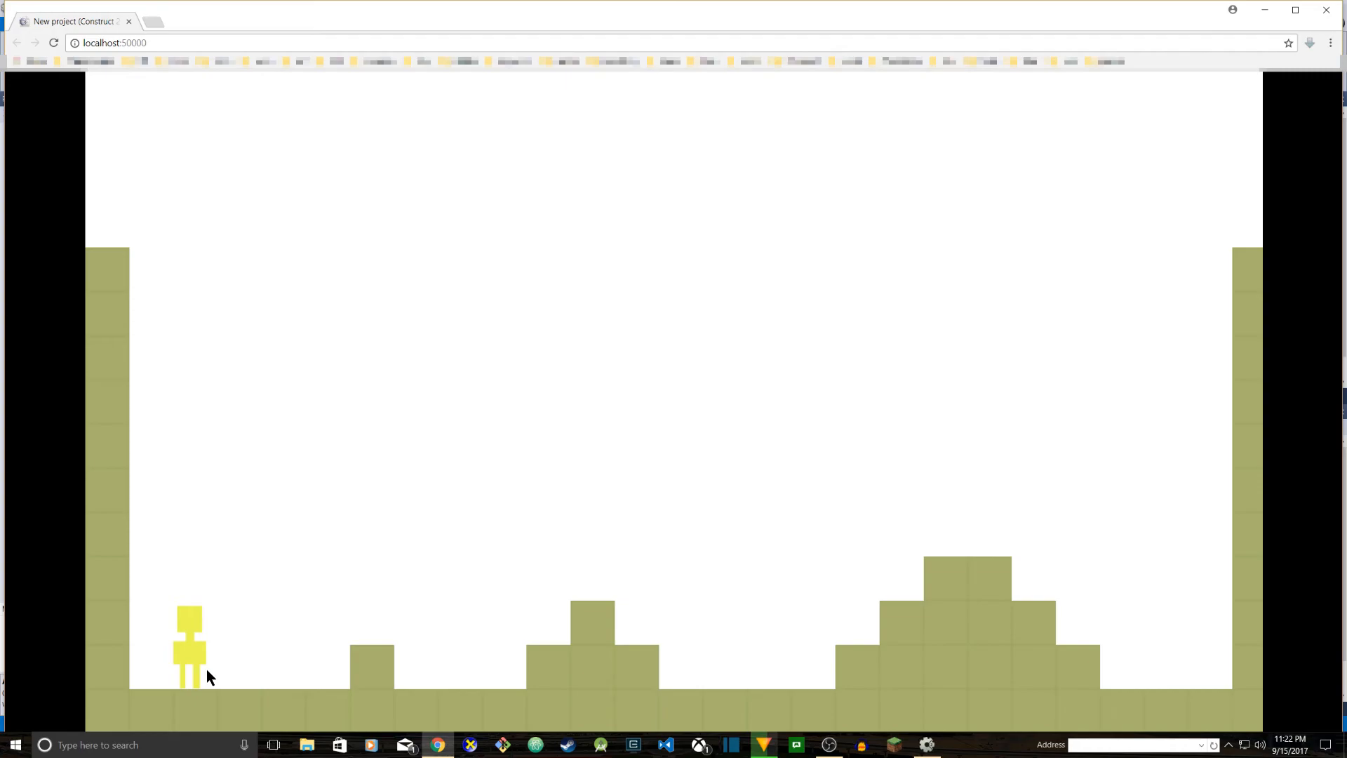
Step: Test the player's walking and jumping between the level's left wall and the first single-tile block
key("Left")
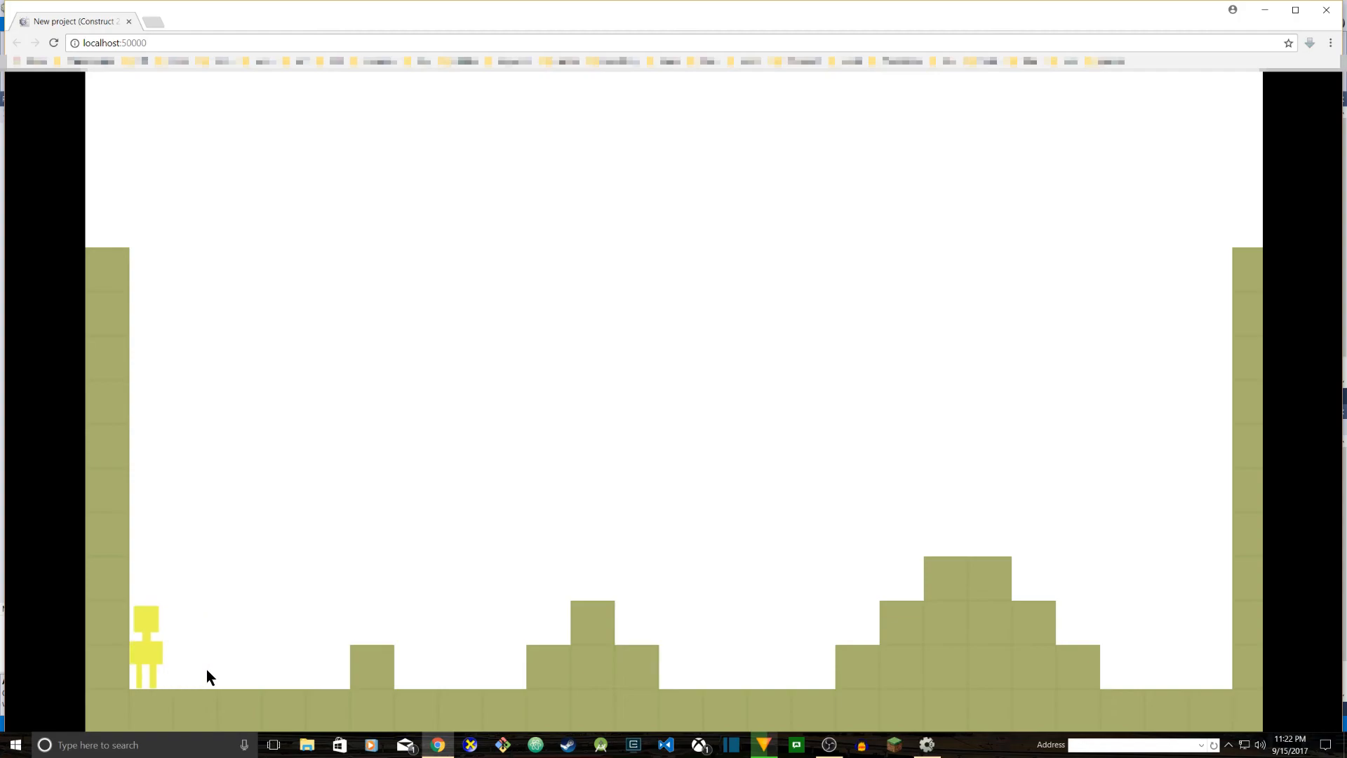
key("Right")
key("Up")
key("Left")
key("Right")
key("Left")
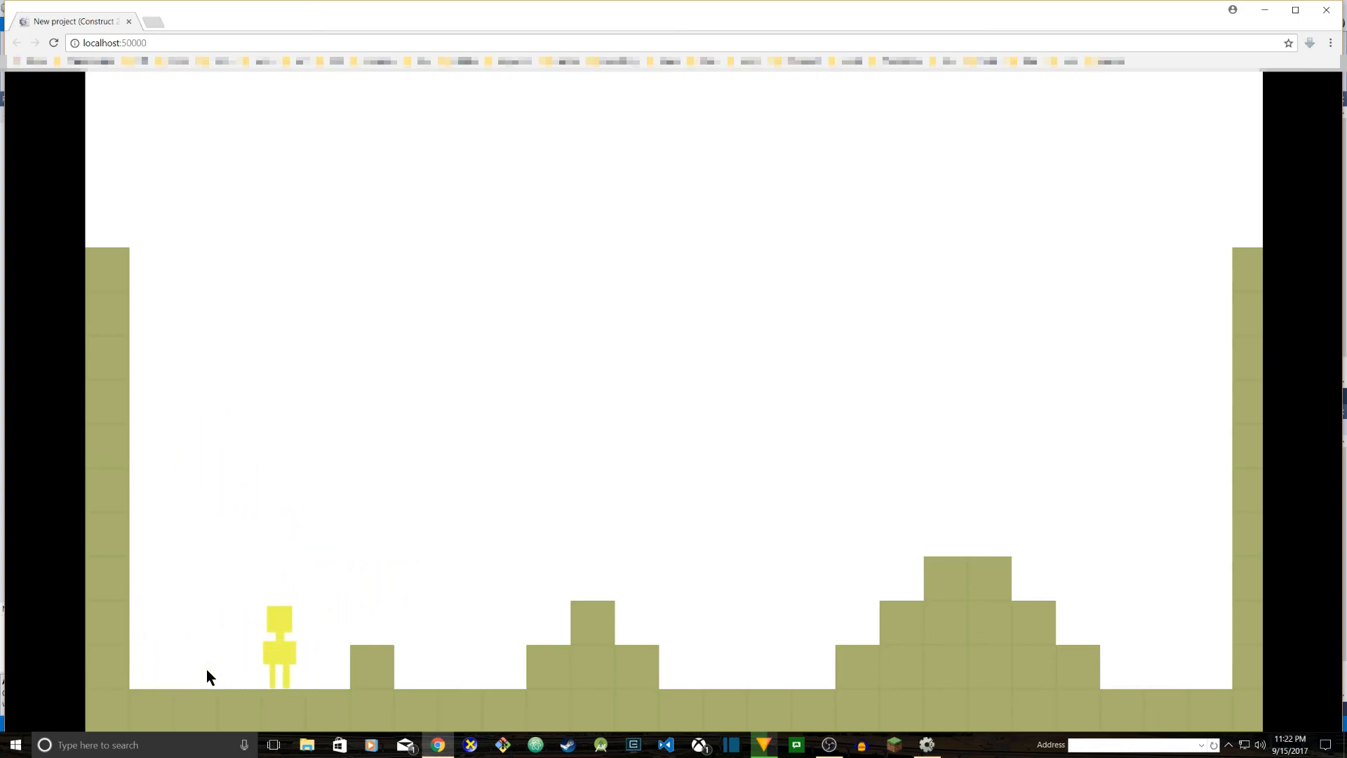
key("Right")
key("Left")
key("Up")
key("Right")
key("Left")
key("Right")
key("Up")
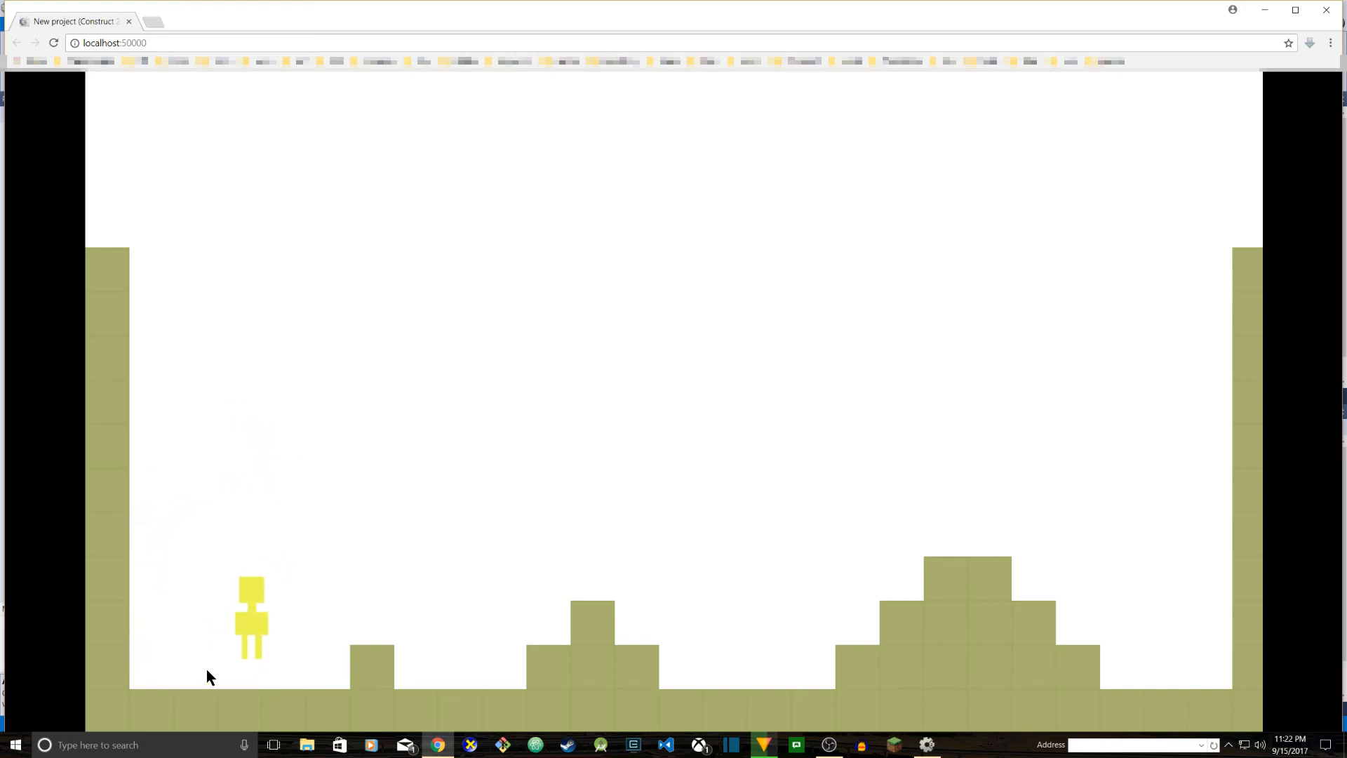
key("Left")
key("Up")
key("Left")
key("Up")
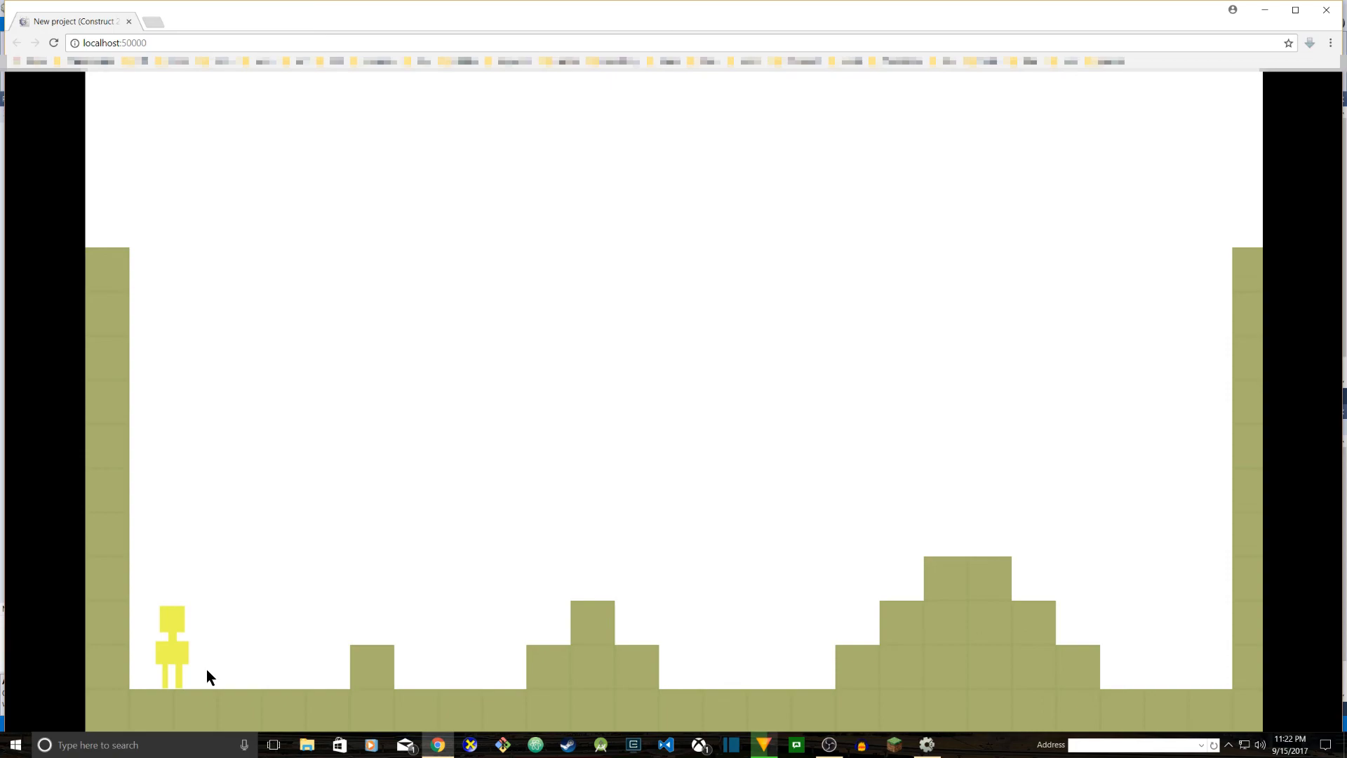
key("Right")
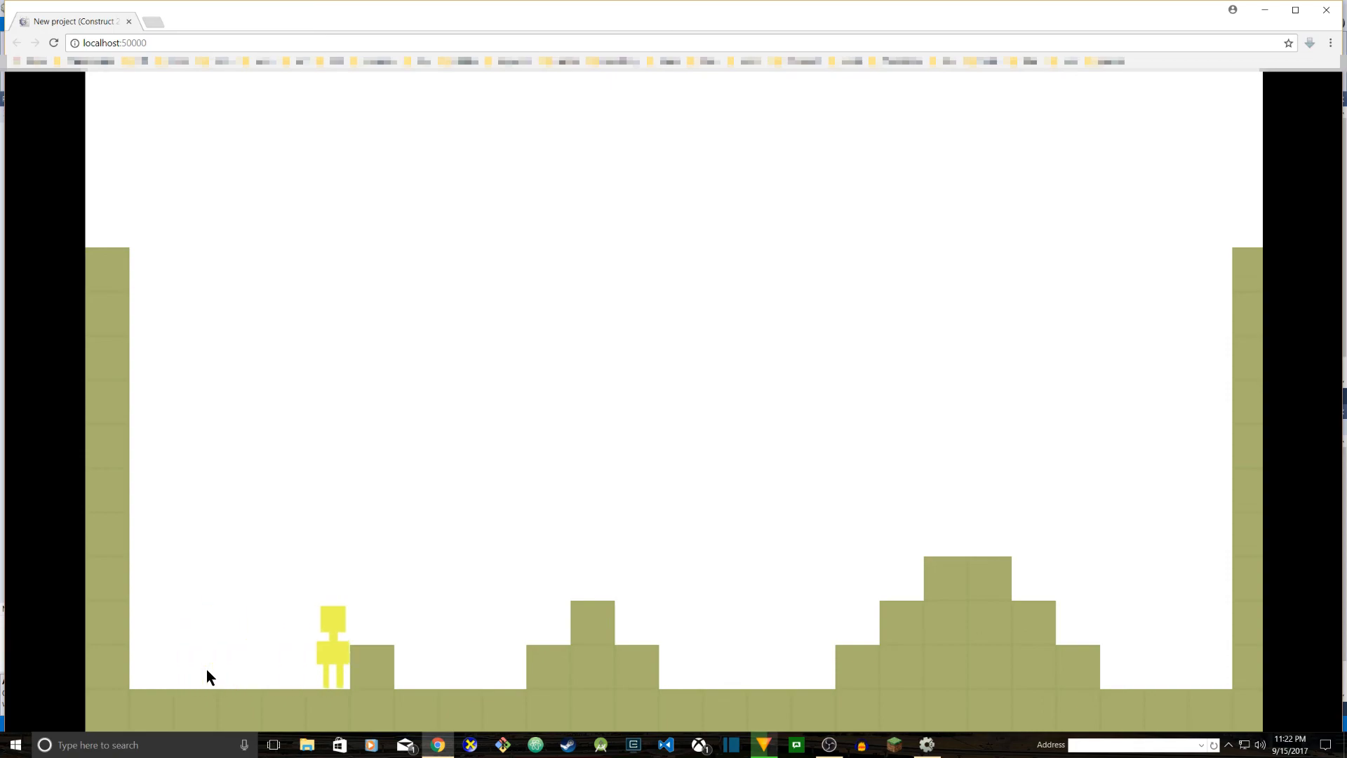
key("Left")
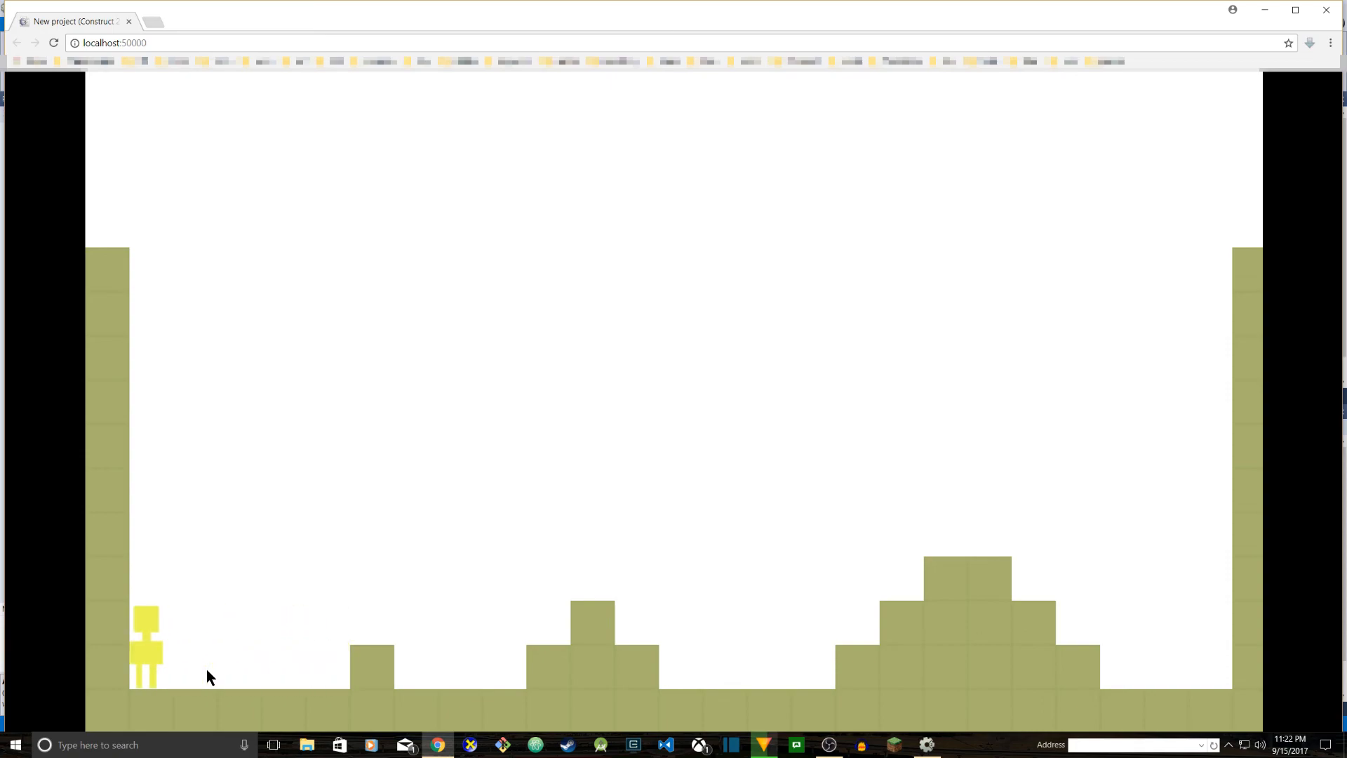
key("Right")
key("Up")
key("Left")
key("Up")
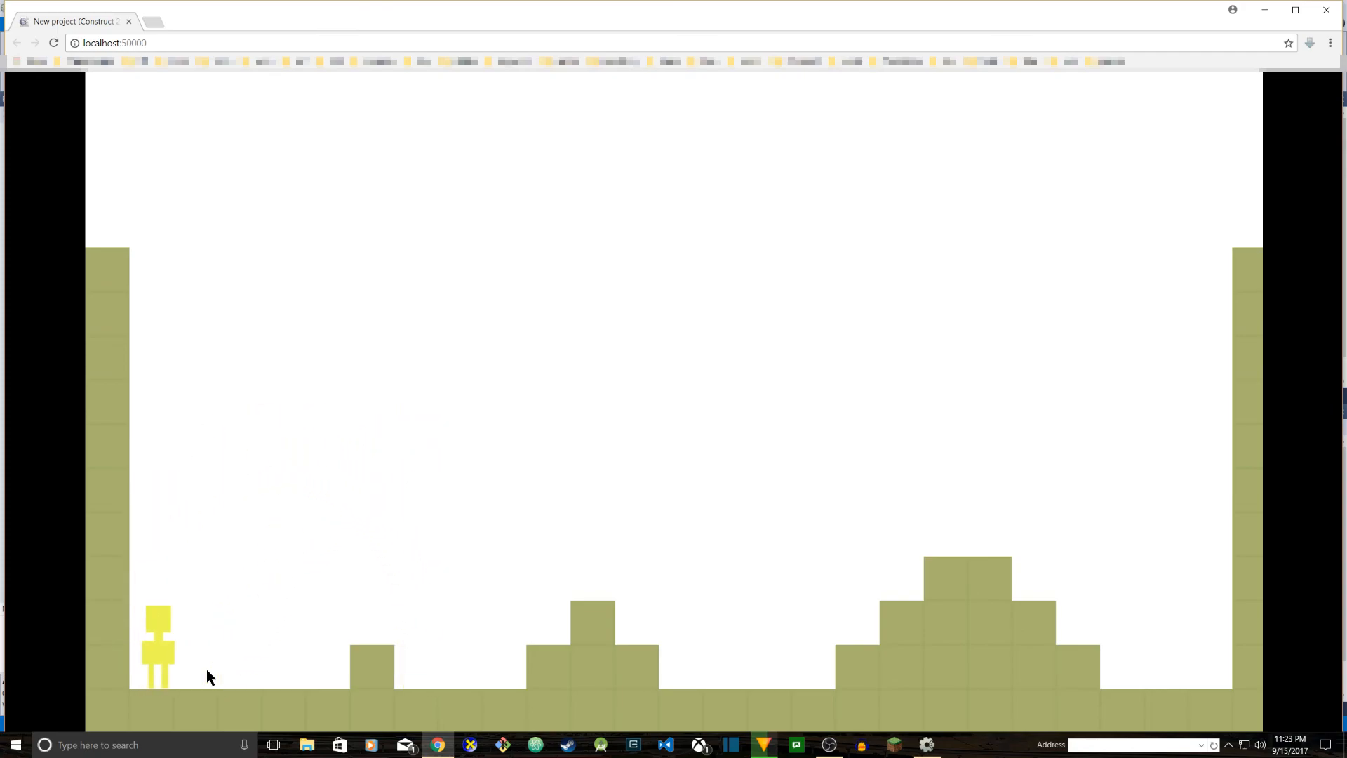
key("Right")
key("Left")
key("Right")
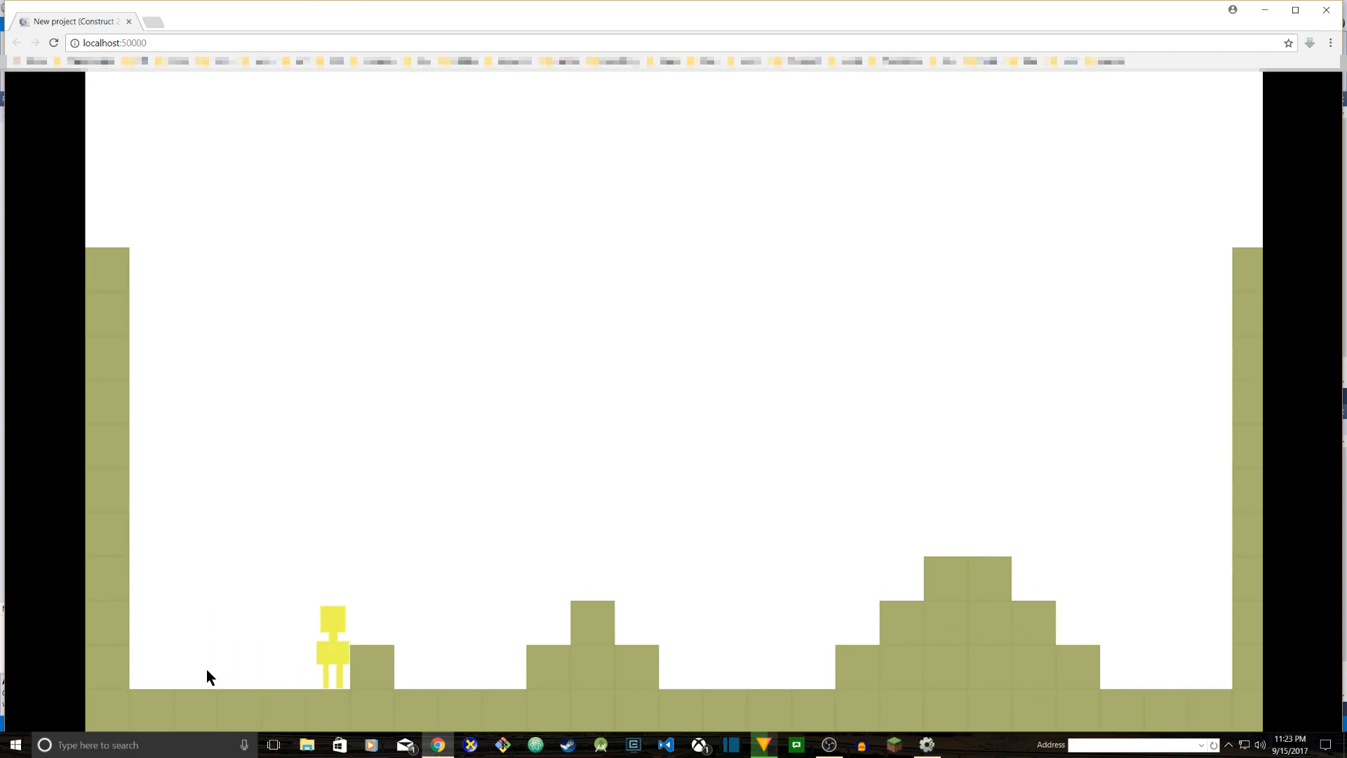
key("Left")
key("Right")
Step: Test jumping the player over the blocks and pyramids toward the right wall and back to the left wall
key("Up")
key("Right")
key("Left")
key("Right")
key("Up")
key("Right")
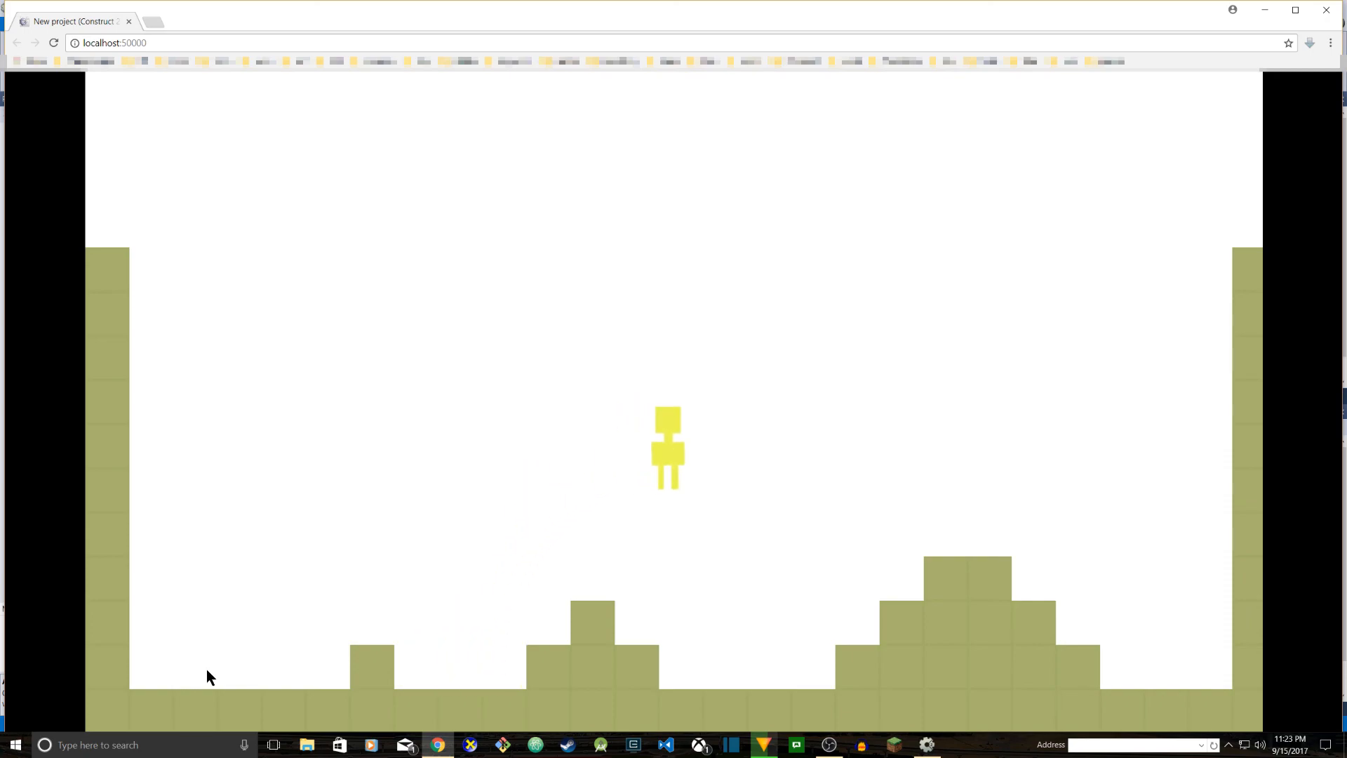
key("Up")
key("Up")
key("Right")
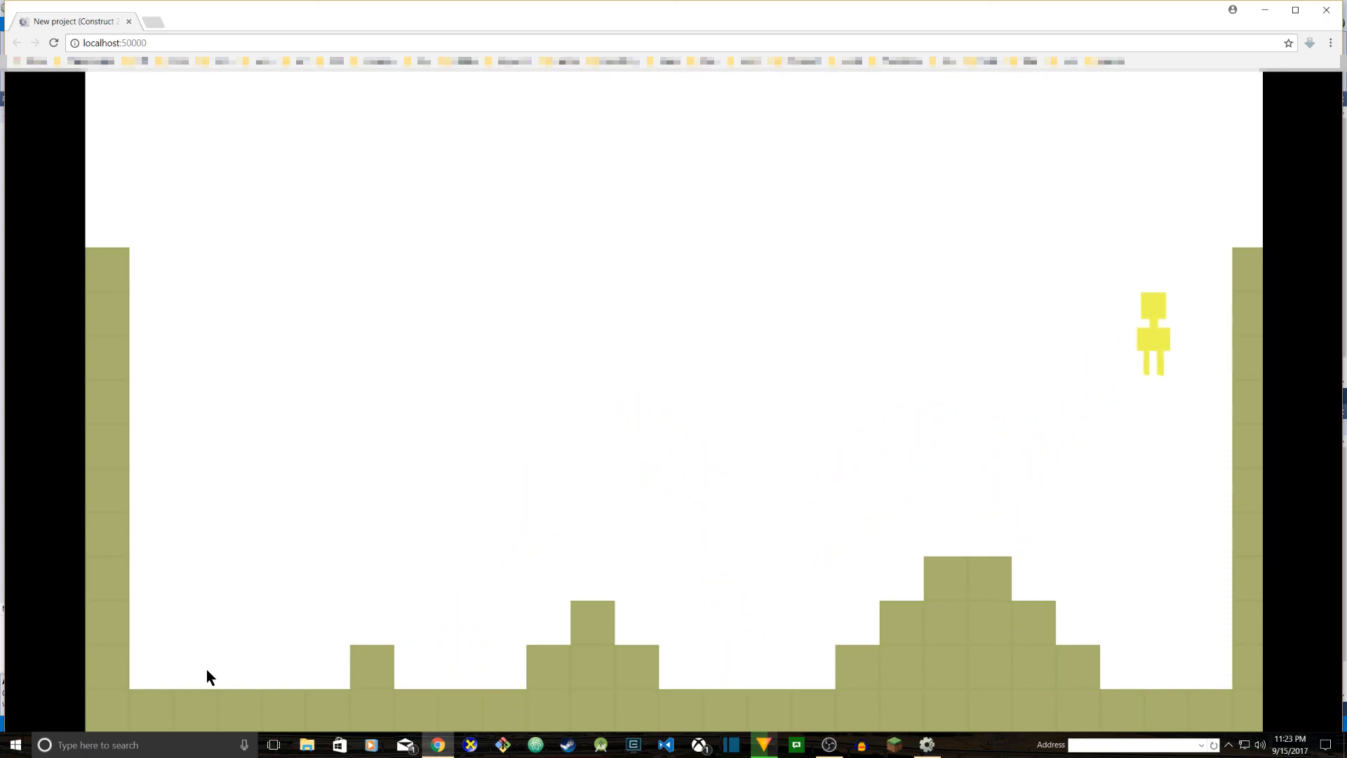
key("Left")
key("Up")
key("Up")
key("Up")
key("Up")
key("Right")
key("Up")
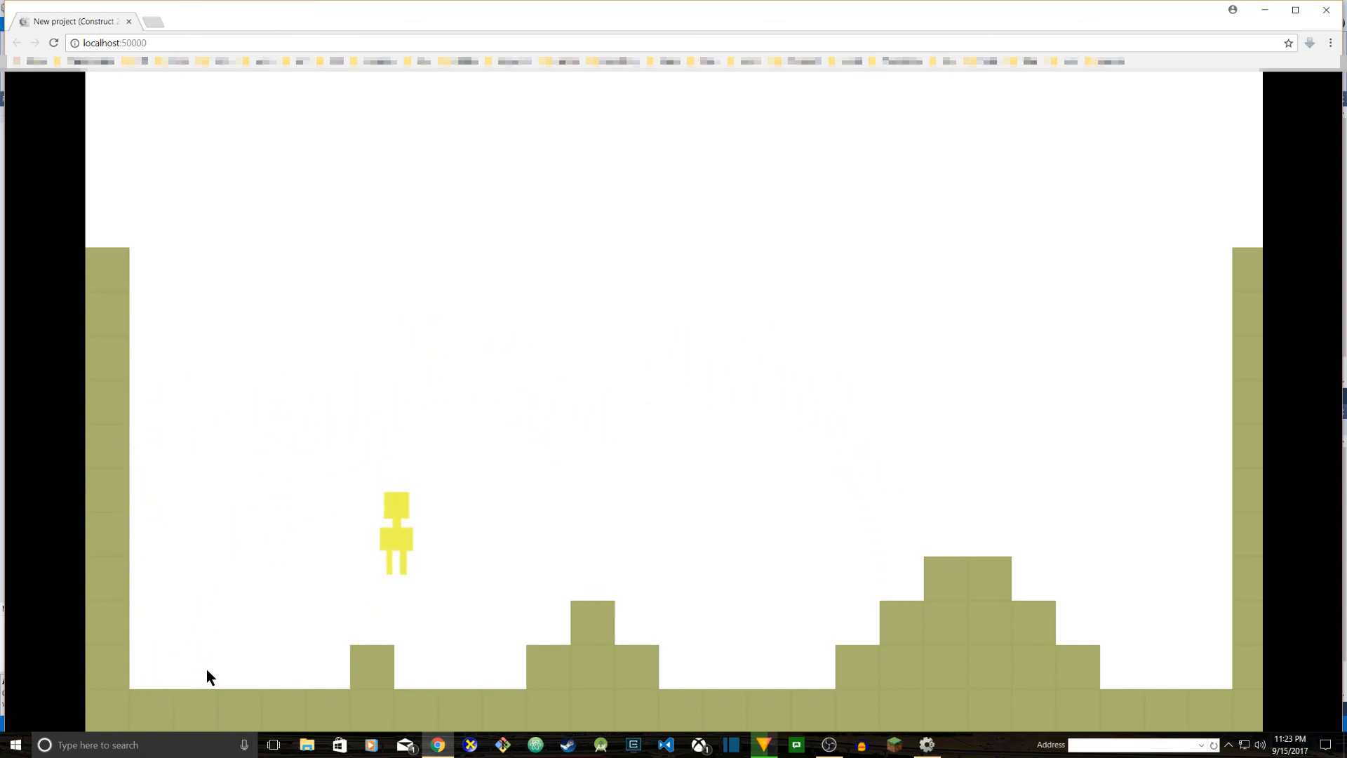
key("Up")
key("Right")
key("Up")
key("Left")
key("Up")
key("Up")
key("Left")
key("Right")
key("Up")
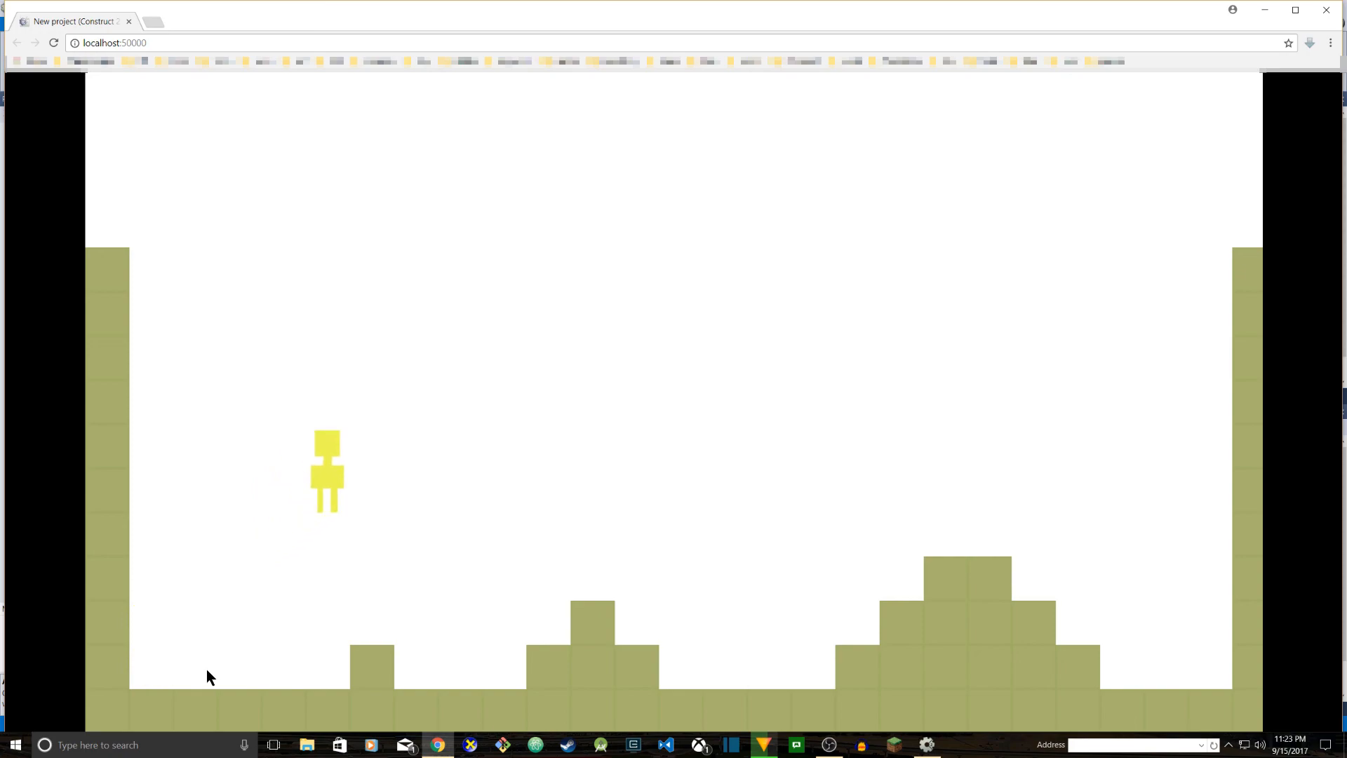
key("Up")
key("Right")
key("Up")
key("Up")
key("Left")
key("Up")
key("Up")
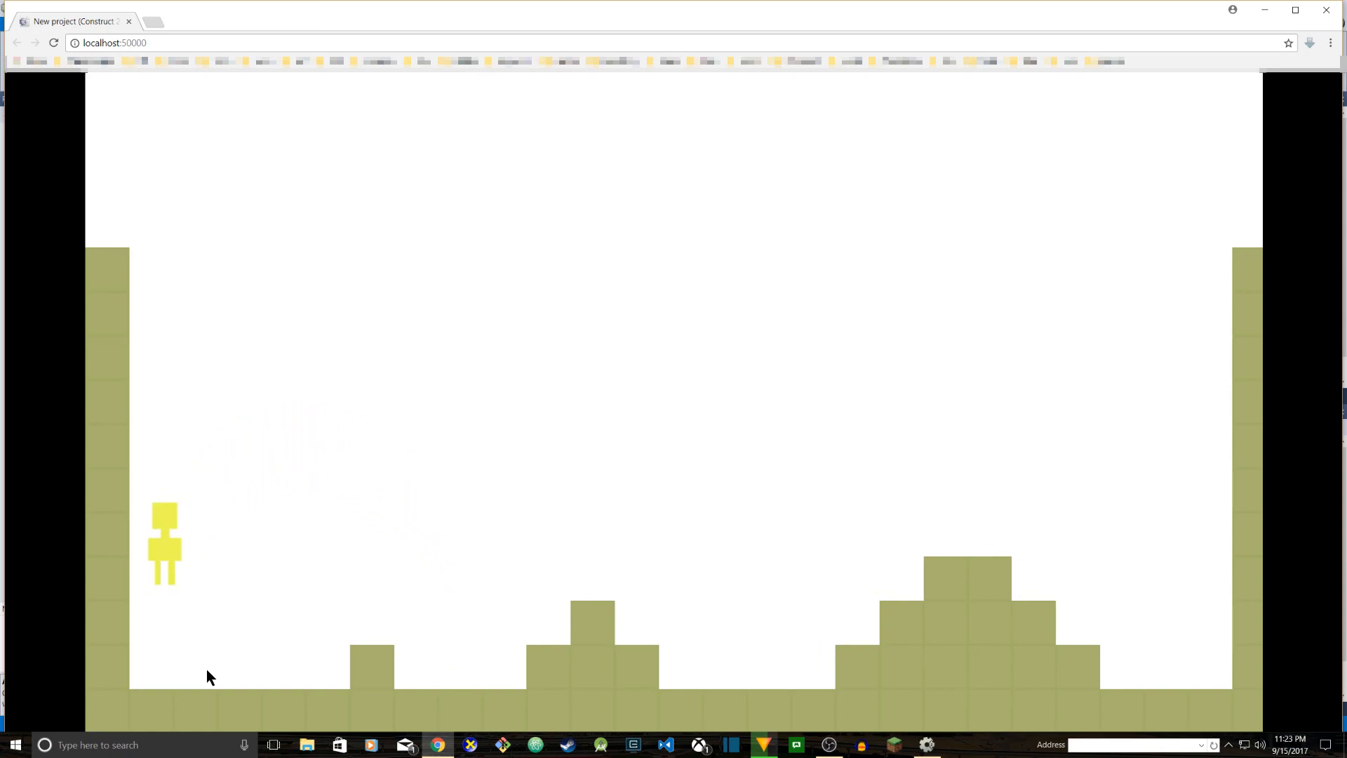
key("Right")
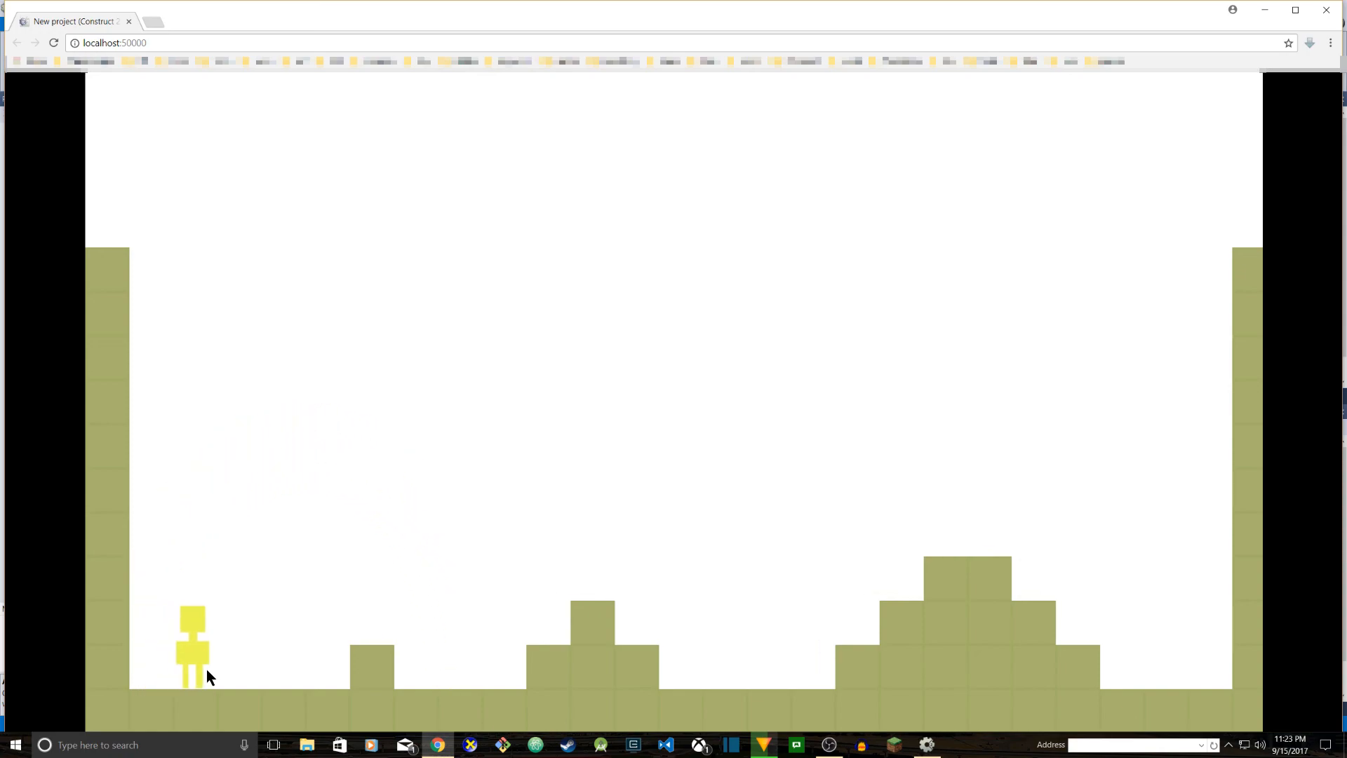